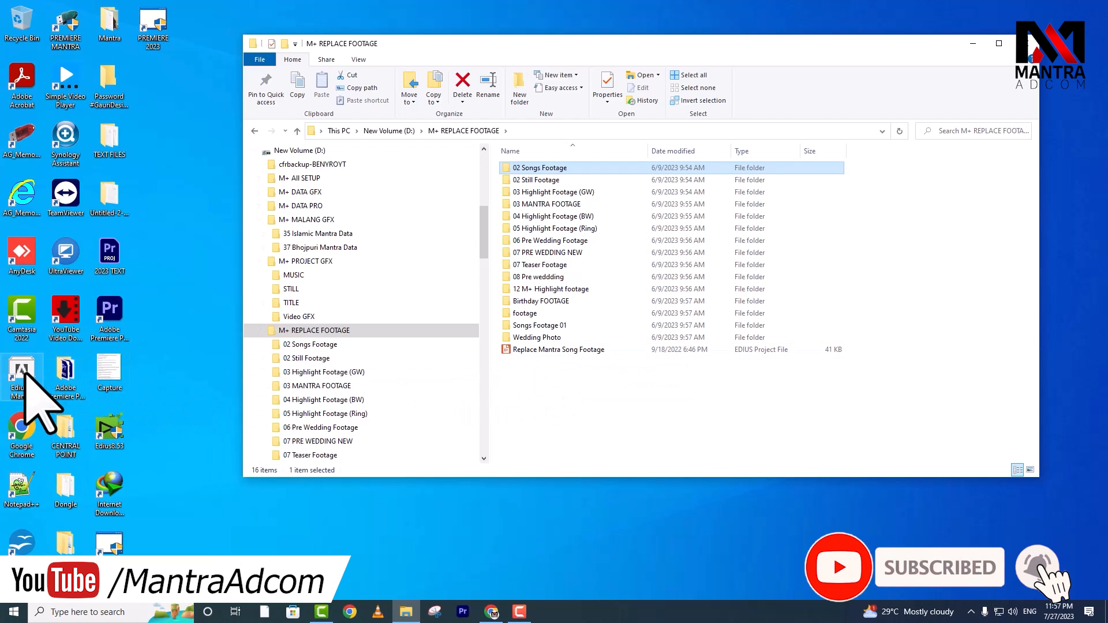
- Launch Edius 8 Mantra as administrator from its desktop shortcut
{"action": "right_click", "coordinate": [26, 374]}
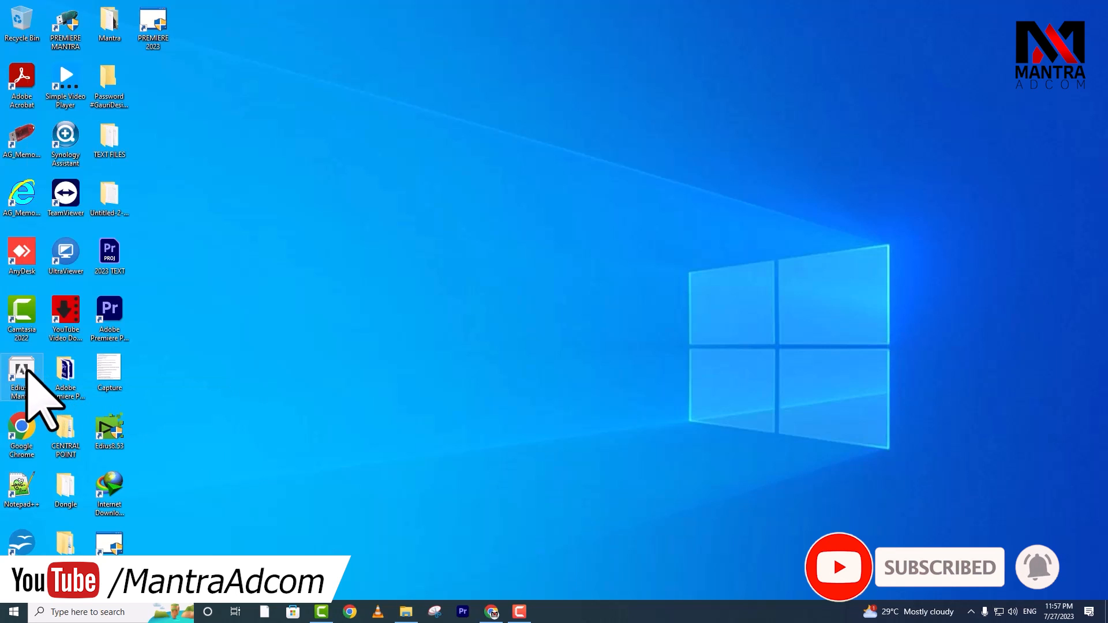
{"action": "right_click", "coordinate": [26, 374]}
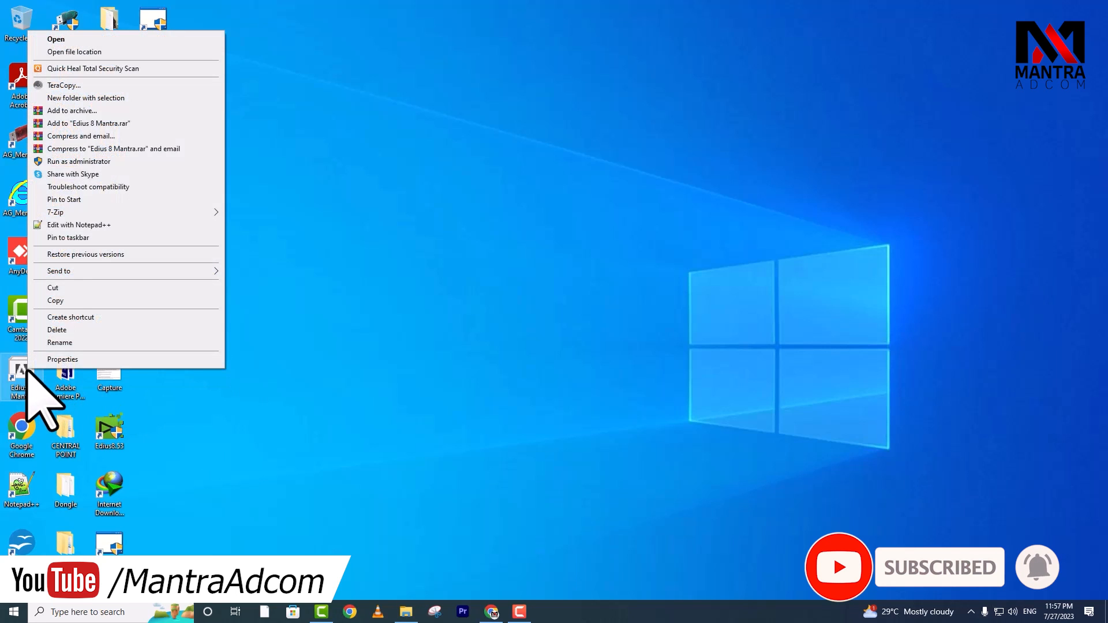
{"action": "left_click", "coordinate": [115, 161]}
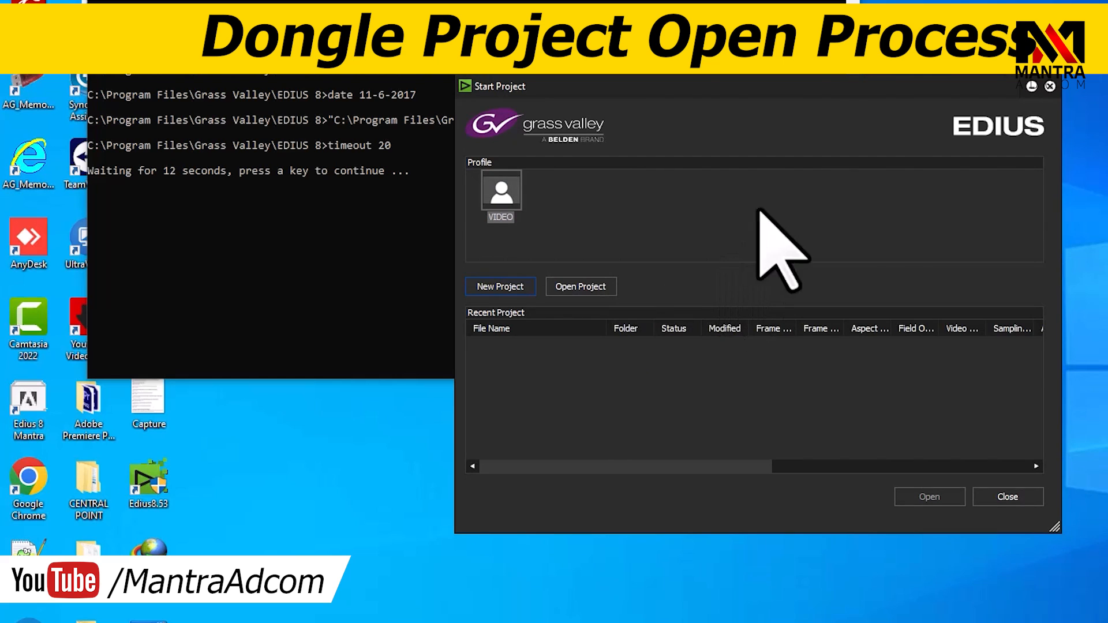
{"action": "left_click_drag", "start_coordinate": [359, 2], "coordinate": [532, 2]}
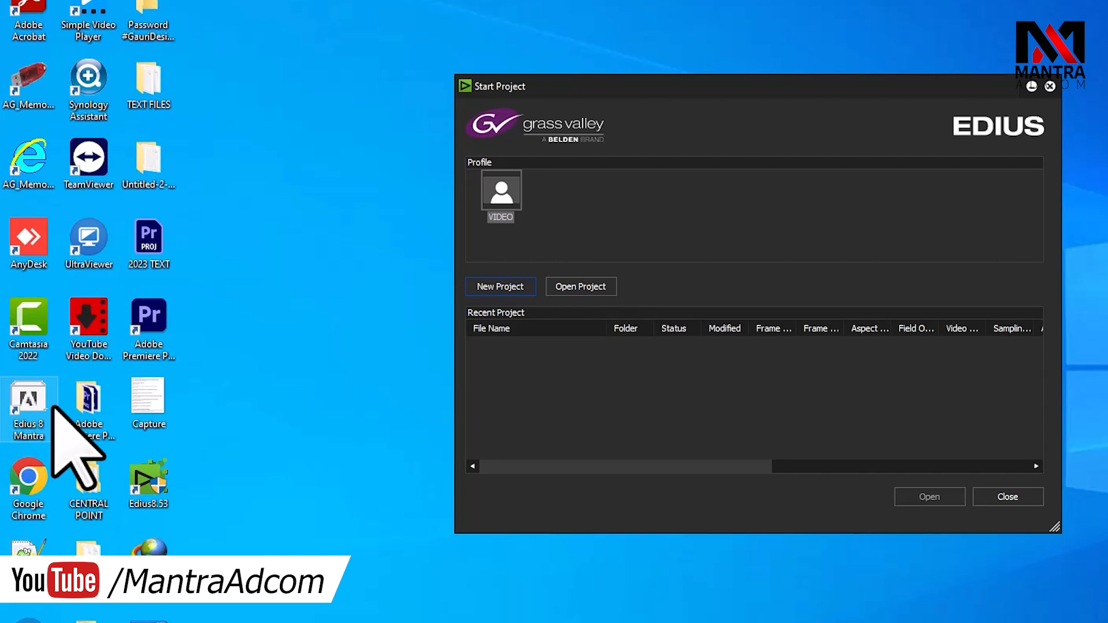
- Open the project Replace Mantra Song Footage from the M+ REPLACE FOOTAGE folder on drive D
{"action": "left_click", "coordinate": [579, 287]}
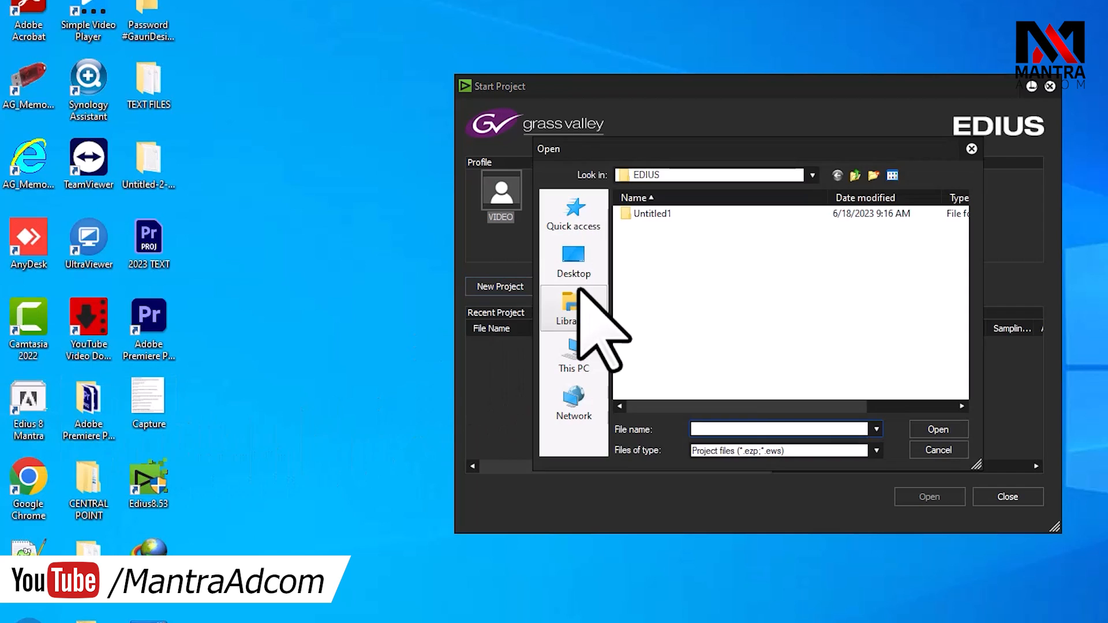
{"action": "left_click", "coordinate": [580, 349]}
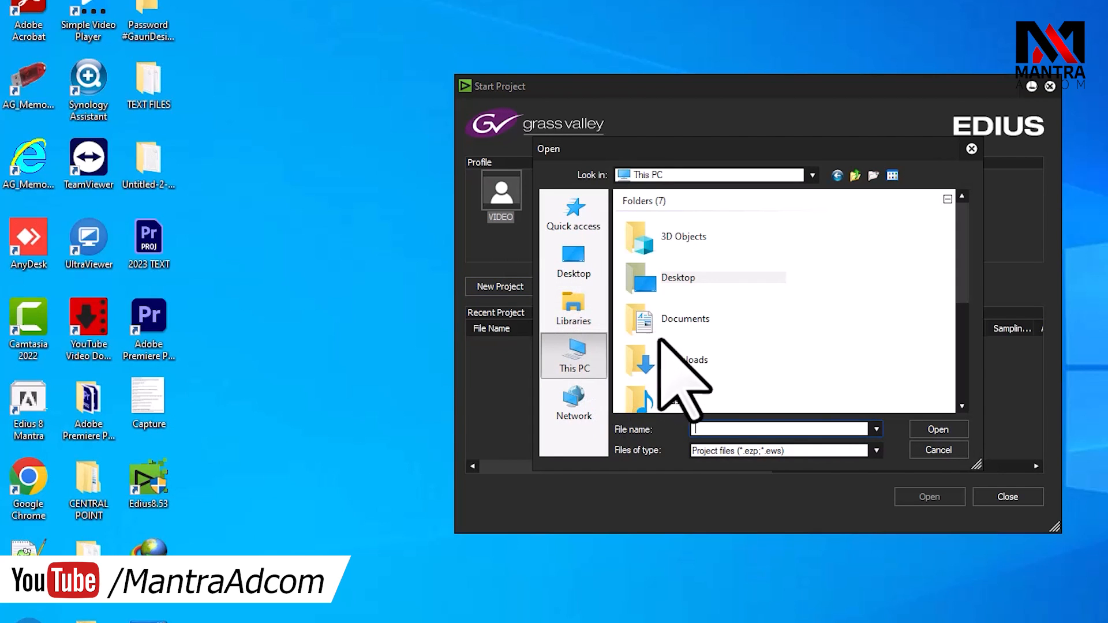
{"action": "scroll", "coordinate": [681, 334], "scroll_direction": "down", "scroll_amount": 5}
{"action": "double_click", "coordinate": [717, 370]}
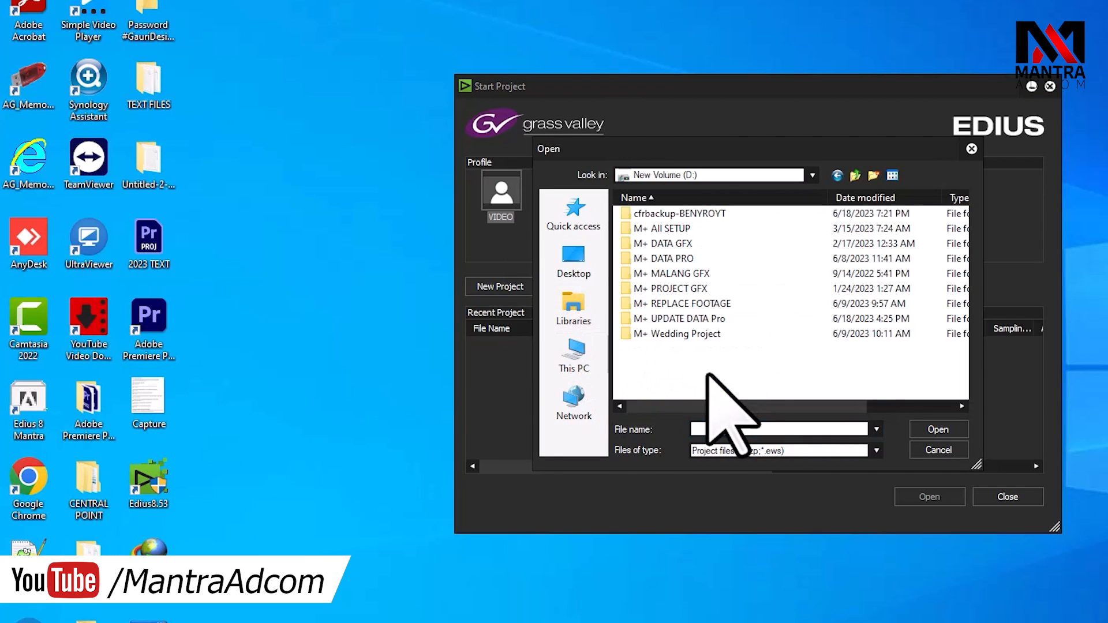
{"action": "double_click", "coordinate": [710, 306]}
{"action": "scroll", "coordinate": [742, 358], "scroll_direction": "down", "scroll_amount": 2}
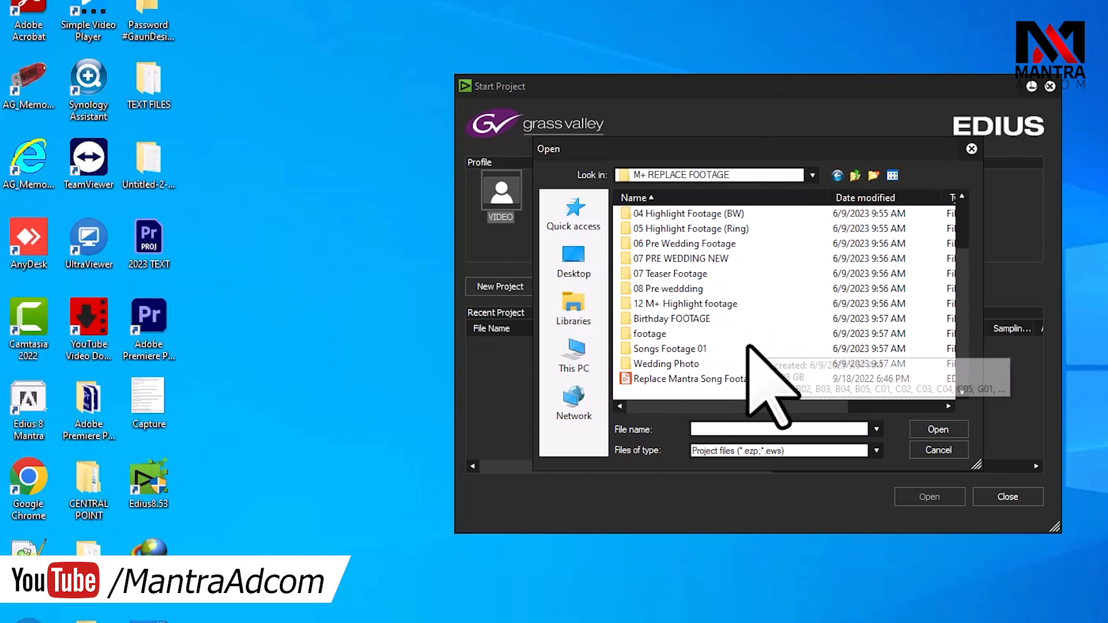
{"action": "left_click", "coordinate": [669, 379]}
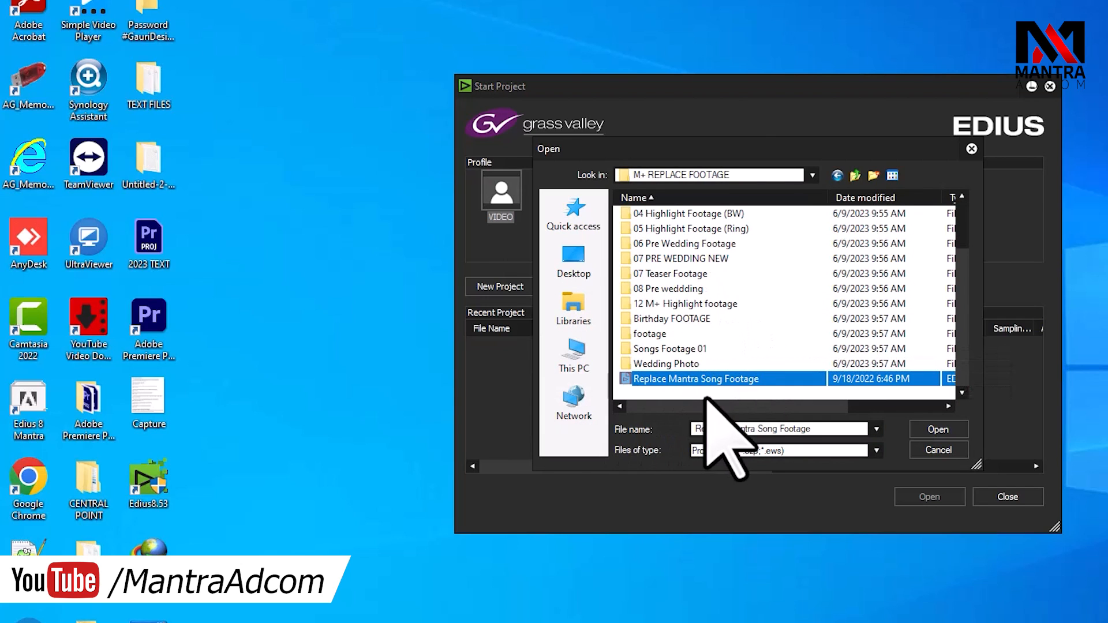
{"action": "left_click", "coordinate": [934, 433]}
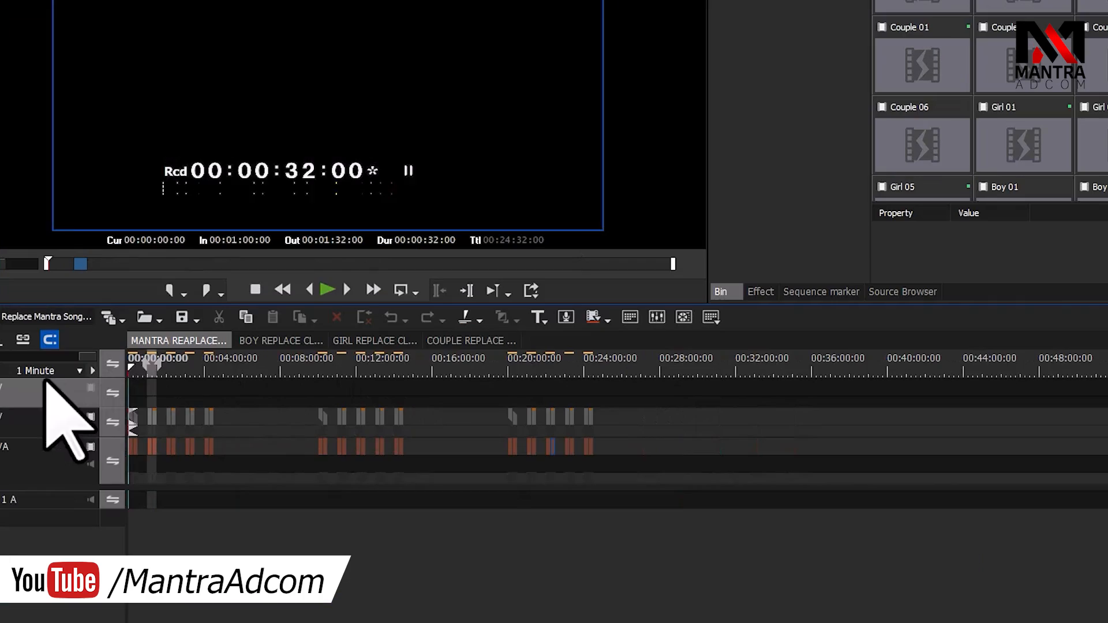
- Select the three groups of clips in the MANTRA REAPLACE sequence one after another to review them
{"action": "left_click_drag", "start_coordinate": [252, 404], "coordinate": [62, 463]}
{"action": "left_click_drag", "start_coordinate": [305, 402], "coordinate": [479, 490]}
{"action": "left_click_drag", "start_coordinate": [480, 403], "coordinate": [664, 471]}
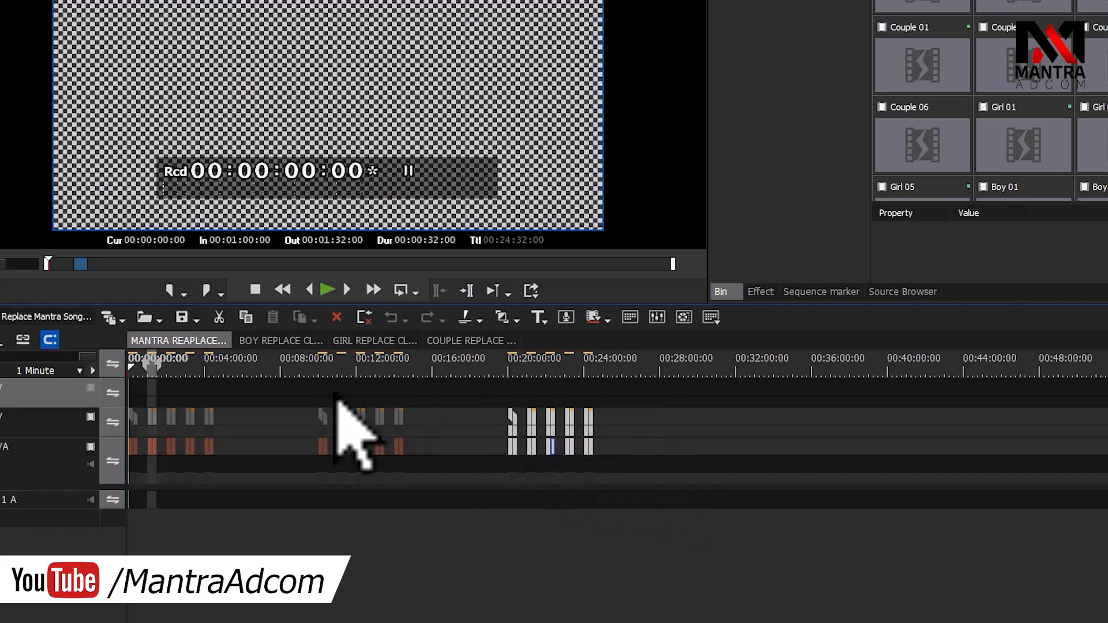
- Open the BOY REPLACE sequence and scrub the timeline from its first clip through the following ones
{"action": "left_click", "coordinate": [272, 340]}
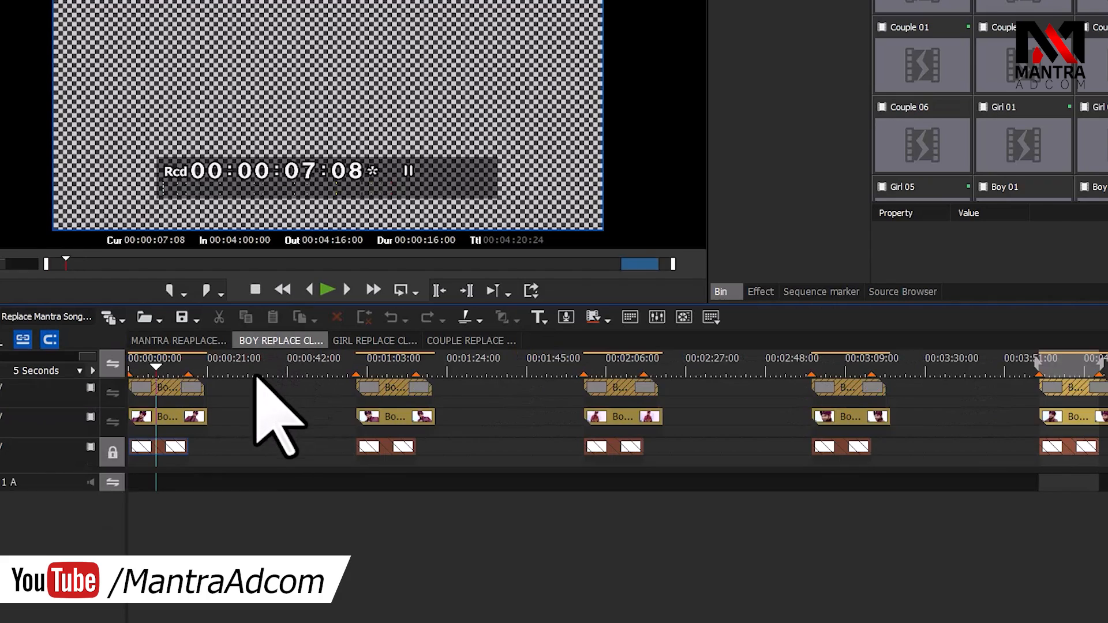
{"action": "left_click_drag", "start_coordinate": [156, 370], "coordinate": [195, 437]}
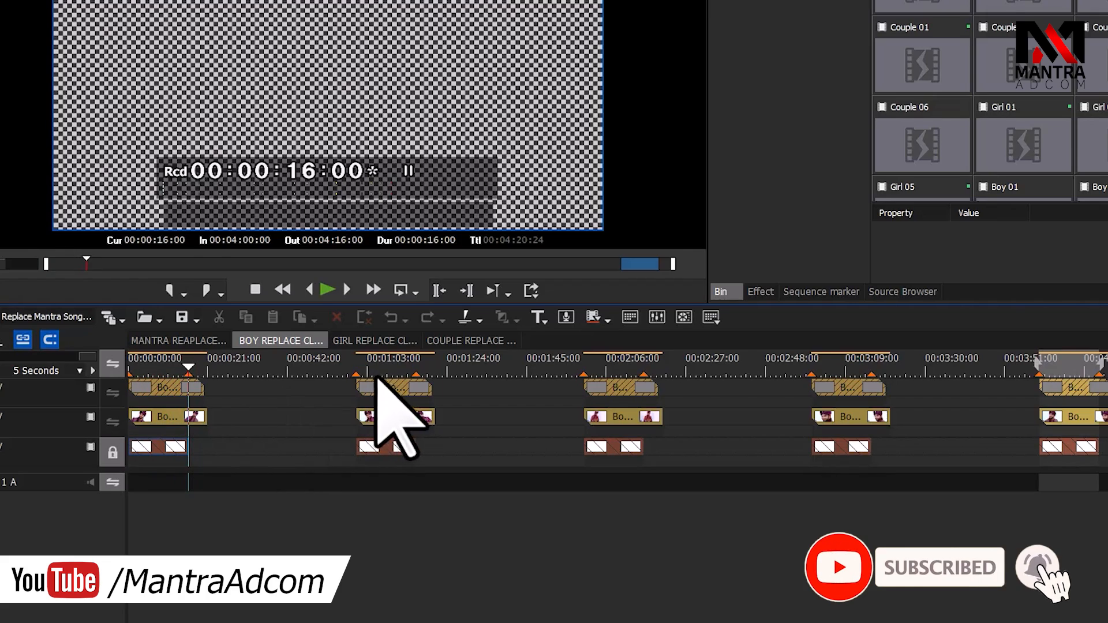
{"action": "left_click", "coordinate": [401, 371]}
{"action": "left_click_drag", "start_coordinate": [404, 372], "coordinate": [1103, 404]}
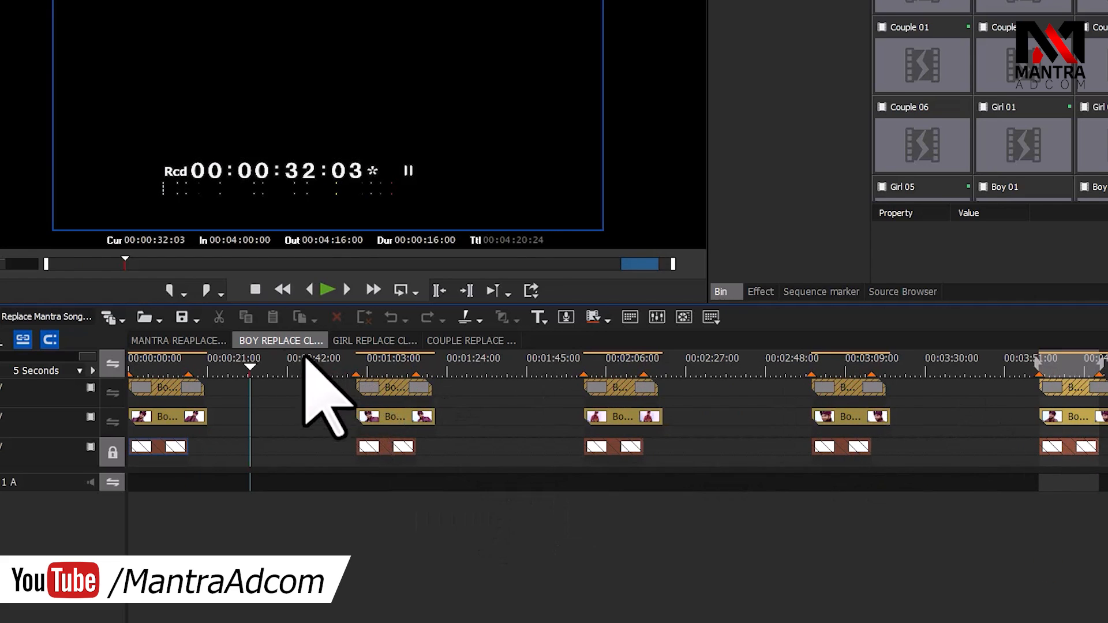
- Look through the GIRL REPLACE and COUPLE REPLACE sequences and return to the BOY REPLACE sequence
{"action": "left_click", "coordinate": [385, 342]}
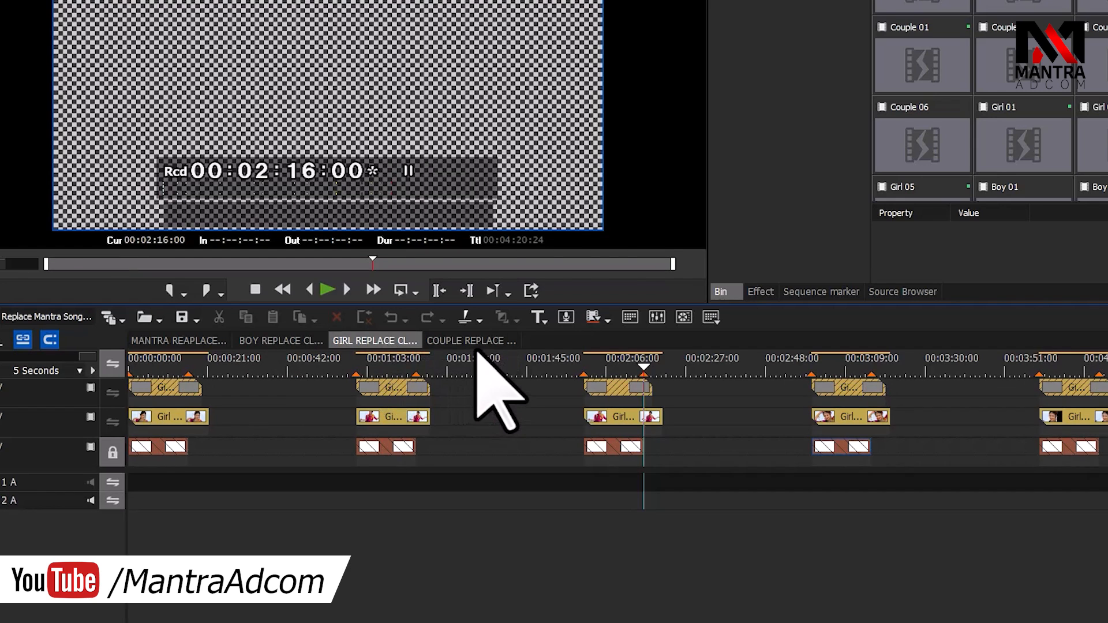
{"action": "left_click", "coordinate": [470, 341]}
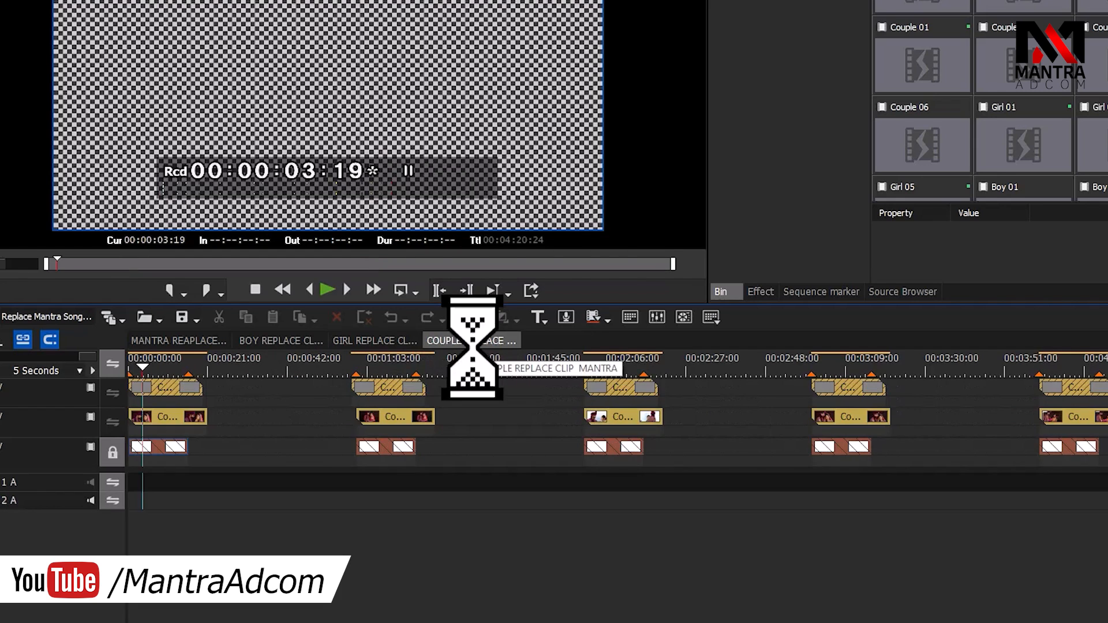
{"action": "left_click", "coordinate": [278, 342]}
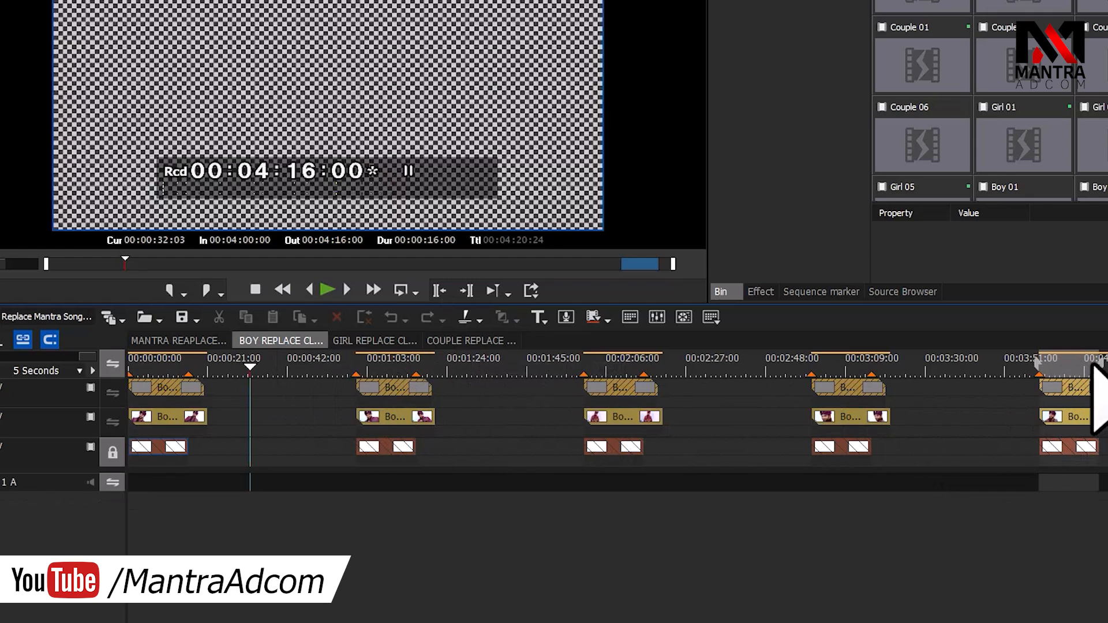
- Open the GIRL REPLACE sequence and check its middle and last clips on the timeline
{"action": "left_click", "coordinate": [390, 341]}
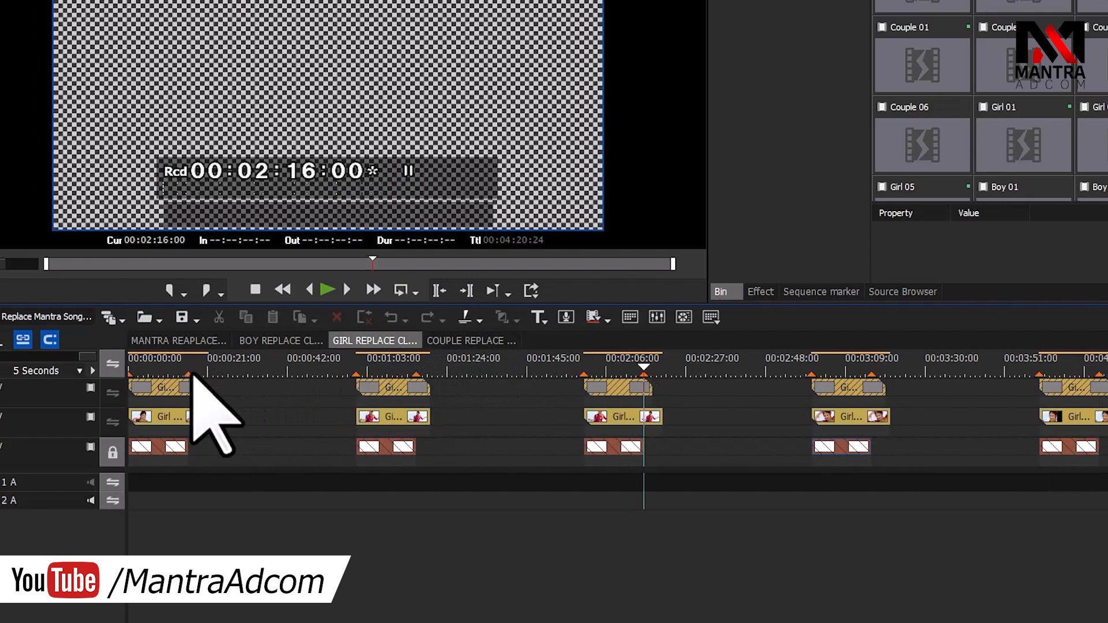
{"action": "left_click", "coordinate": [630, 365]}
{"action": "left_click", "coordinate": [1059, 366]}
- Open the COUPLE REPLACE sequence and scrub through its first clip
{"action": "left_click", "coordinate": [479, 341]}
{"action": "left_click", "coordinate": [153, 366]}
{"action": "mouse_move", "coordinate": [154, 369]}
{"action": "left_mouse_down"}
{"action": "mouse_move", "coordinate": [143, 370]}
{"action": "mouse_move", "coordinate": [189, 375]}
{"action": "left_mouse_up"}
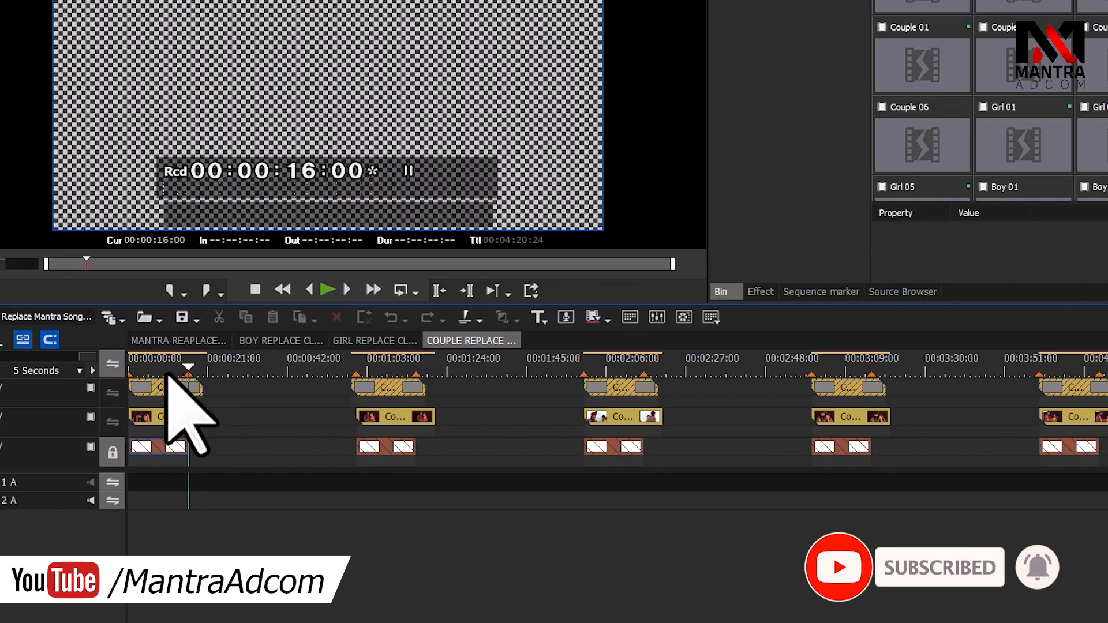
{"action": "left_click", "coordinate": [165, 375]}
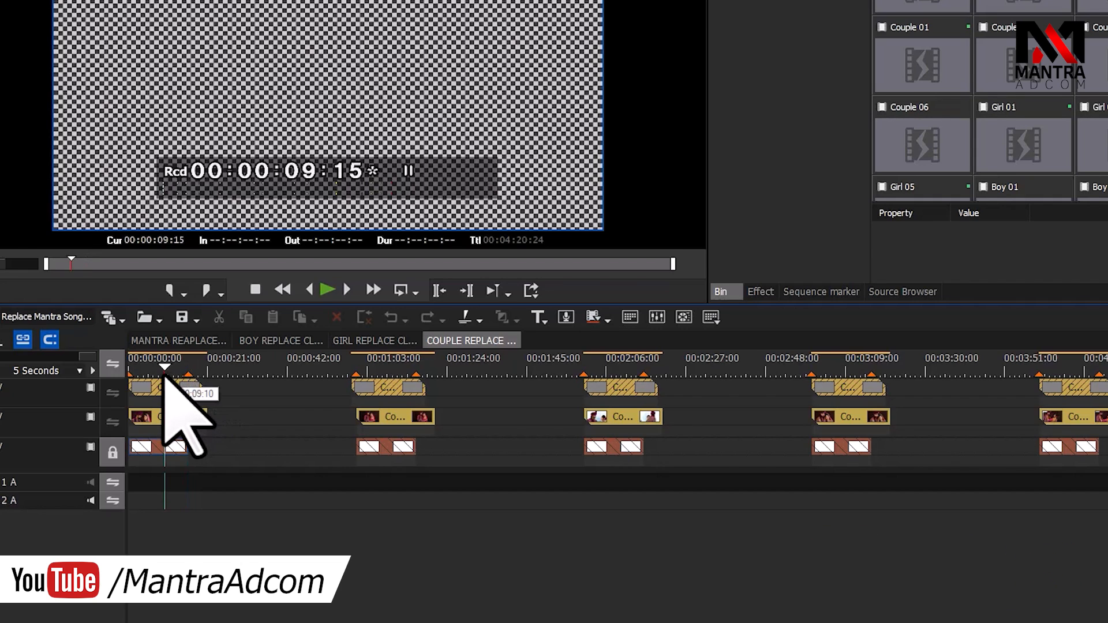
{"action": "left_click", "coordinate": [159, 369]}
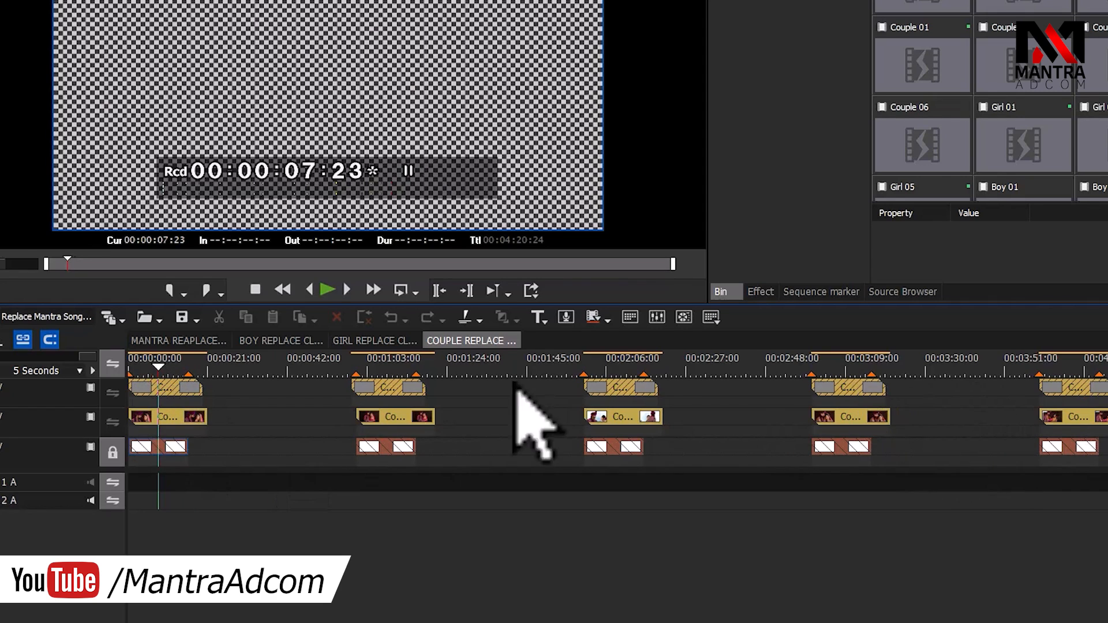
- Delete all clips on the 3V track of the BOY REPLACE sequence
{"action": "left_click", "coordinate": [289, 344]}
{"action": "left_click_drag", "start_coordinate": [1107, 386], "coordinate": [143, 373]}
{"action": "key", "text": "Delete"}
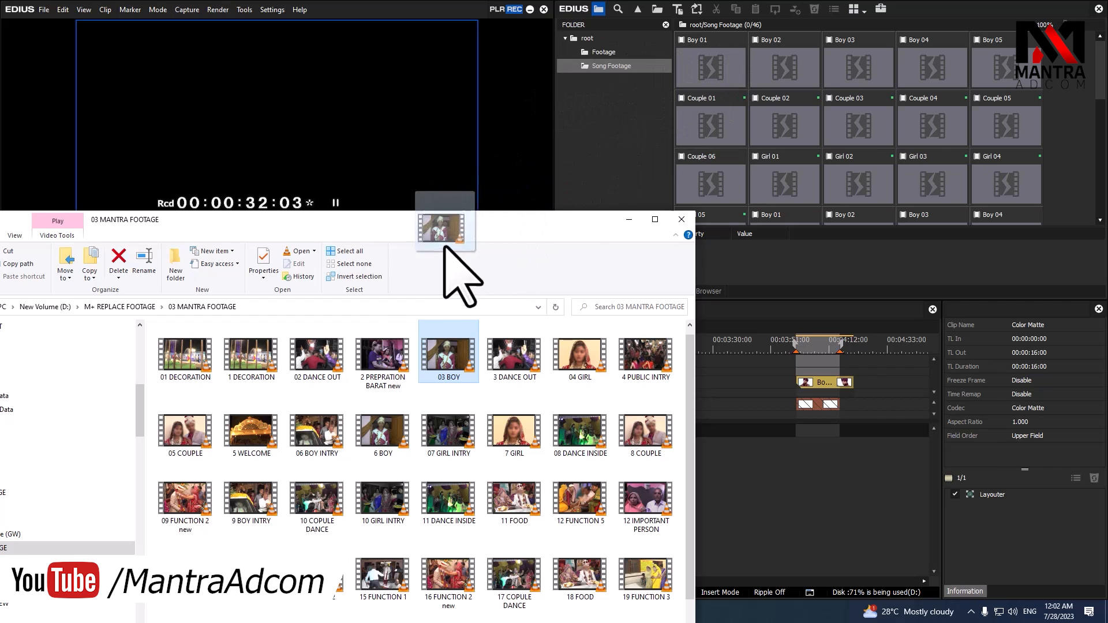
- Try to bring the 03 BOY clip into EDIUS straight from the 03 MANTRA FOOTAGE folder window
{"action": "left_click_drag", "start_coordinate": [517, 250], "coordinate": [474, 112]}
{"action": "mouse_move", "coordinate": [455, 254]}
{"action": "left_mouse_down"}
{"action": "mouse_move", "coordinate": [750, 138]}
{"action": "mouse_move", "coordinate": [692, 145]}
{"action": "mouse_move", "coordinate": [762, 129]}
{"action": "mouse_move", "coordinate": [455, 264]}
{"action": "left_mouse_up"}
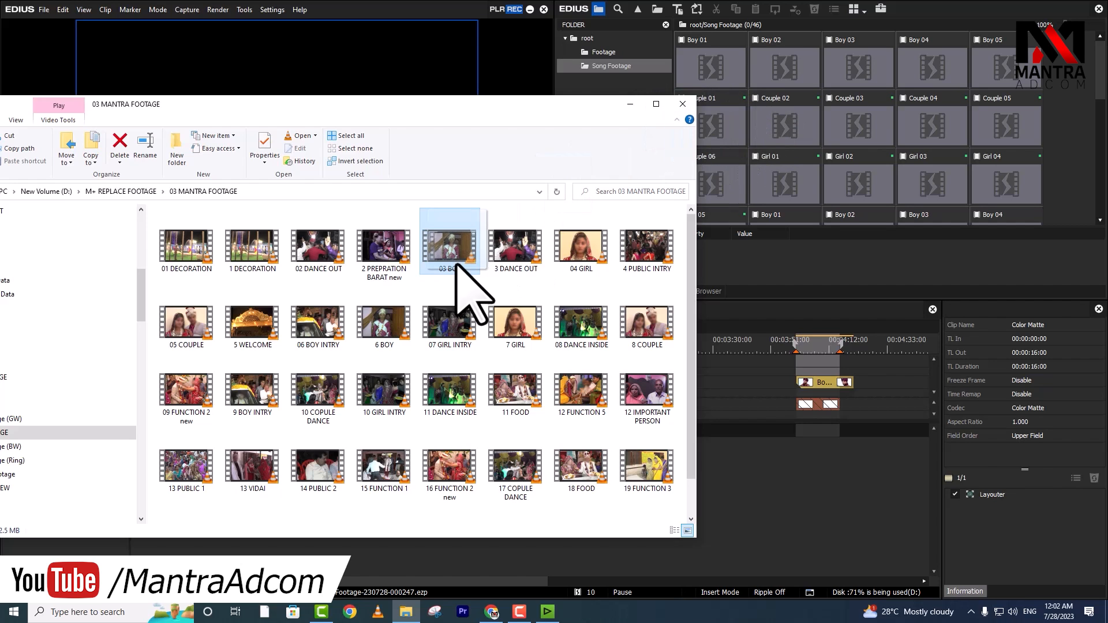
{"action": "left_click_drag", "start_coordinate": [467, 137], "coordinate": [453, 267]}
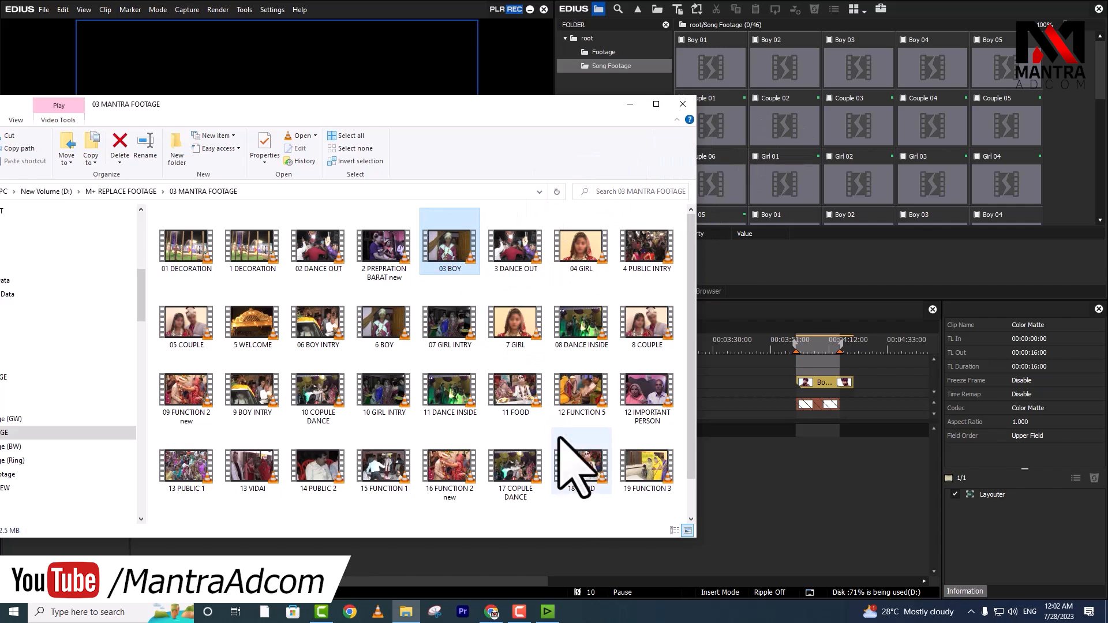
- In Chrome, search the MANTRA ADCOM YouTube channel for "drag & drop" and open the video on fixing drag and drop in Windows 10
{"action": "mouse_move", "coordinate": [491, 616]}
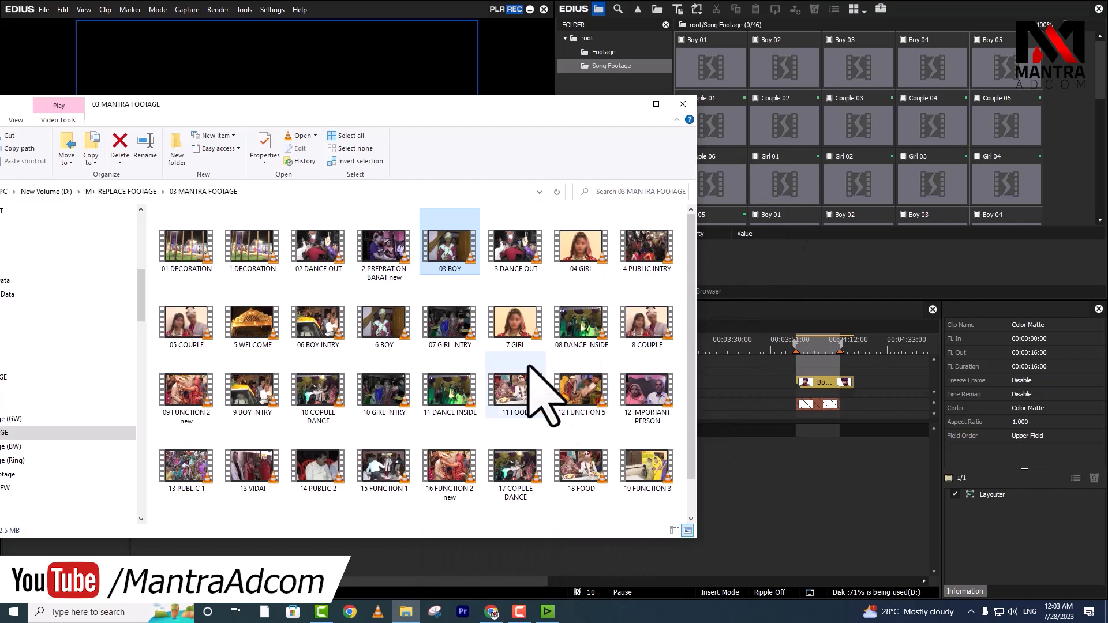
{"action": "left_click", "coordinate": [492, 611]}
{"action": "key", "text": "ctrl+Tab"}
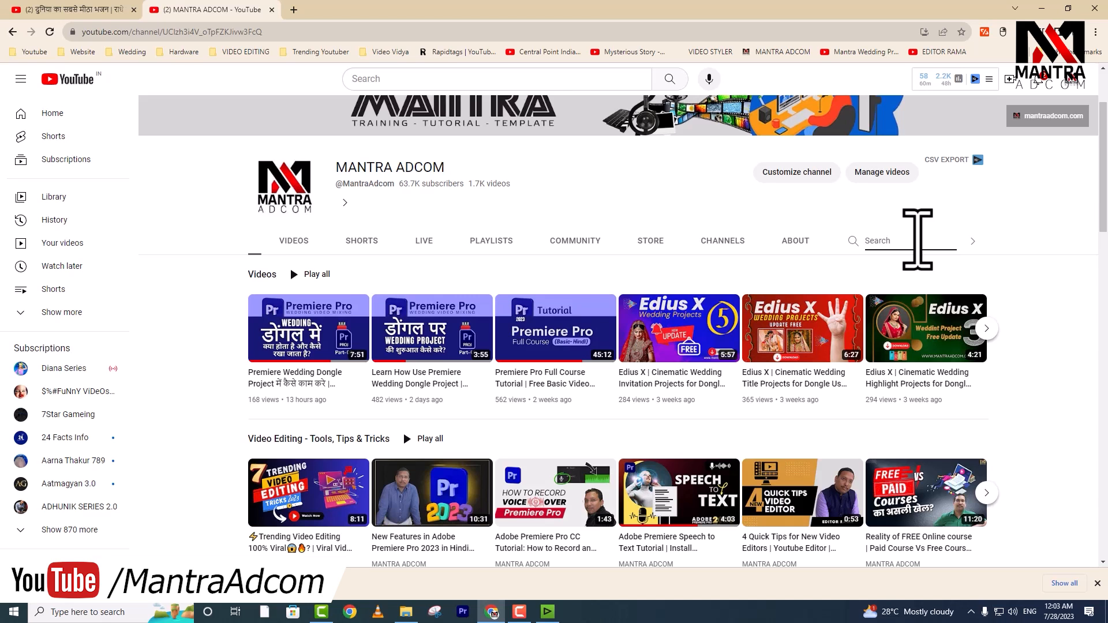
{"action": "left_click", "coordinate": [917, 239]}
{"action": "type", "text": "drag & drop"}
{"action": "key", "text": "Return"}
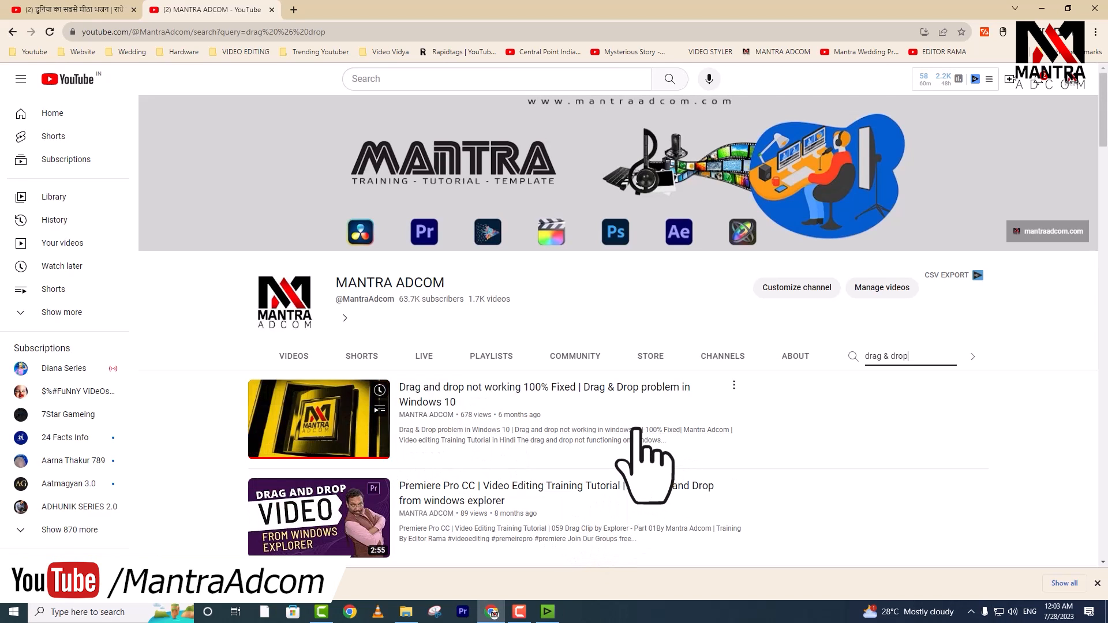
{"action": "left_click", "coordinate": [464, 410]}
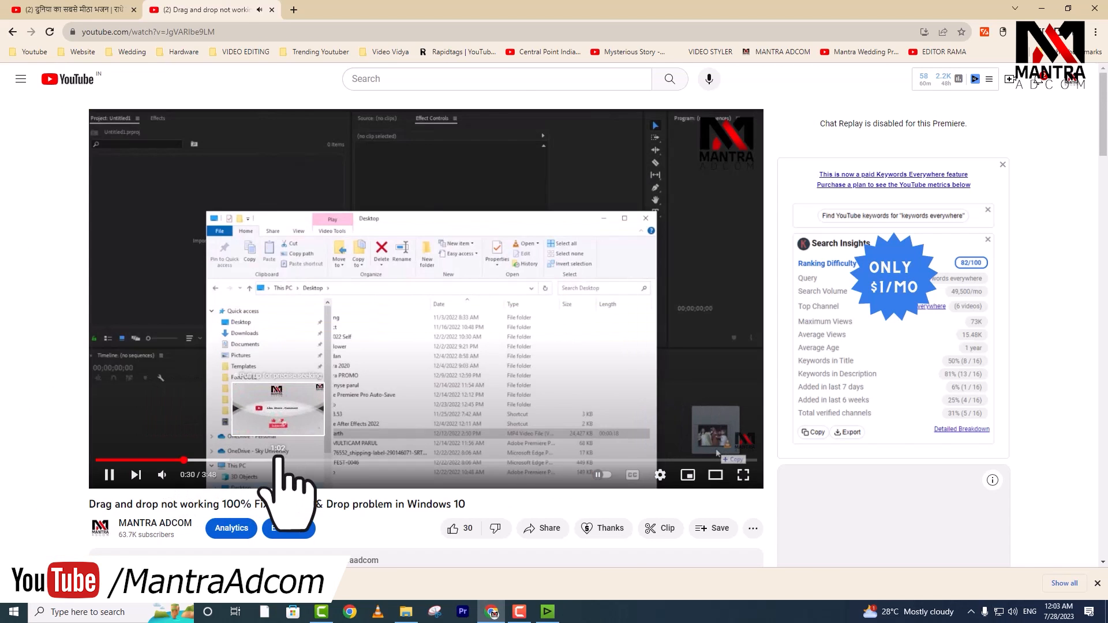
- Skip through the drag-and-drop fix video to near its end, pause it and minimize the browser
{"action": "left_click", "coordinate": [276, 459]}
{"action": "left_click", "coordinate": [329, 460]}
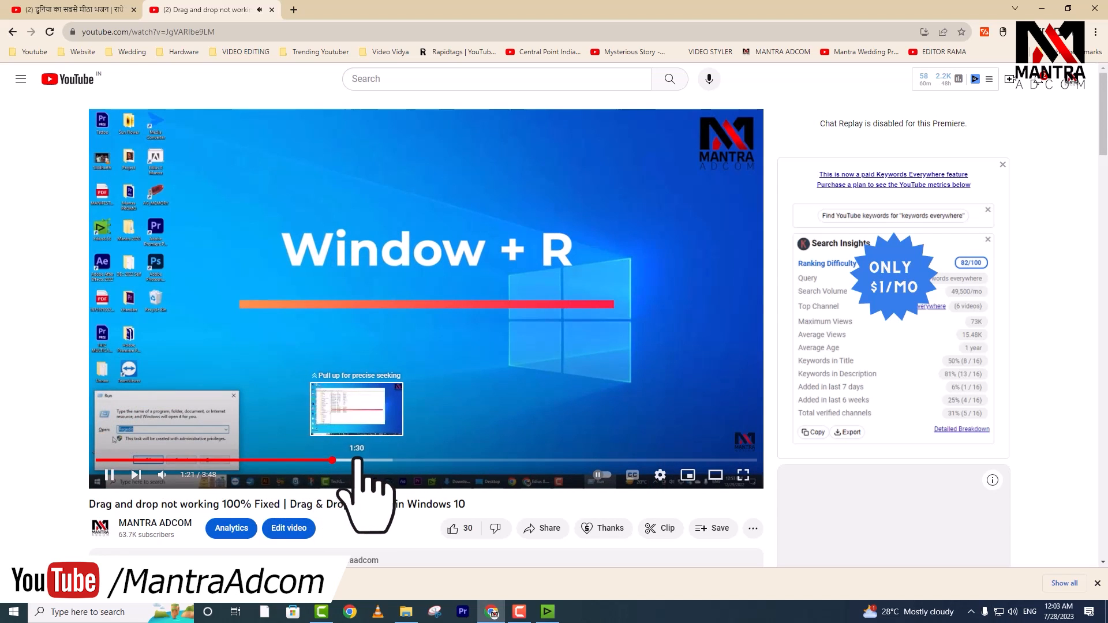
{"action": "left_click", "coordinate": [374, 460]}
{"action": "key", "text": "space"}
{"action": "left_click", "coordinate": [630, 460]}
{"action": "key", "text": "space"}
{"action": "key", "text": "space"}
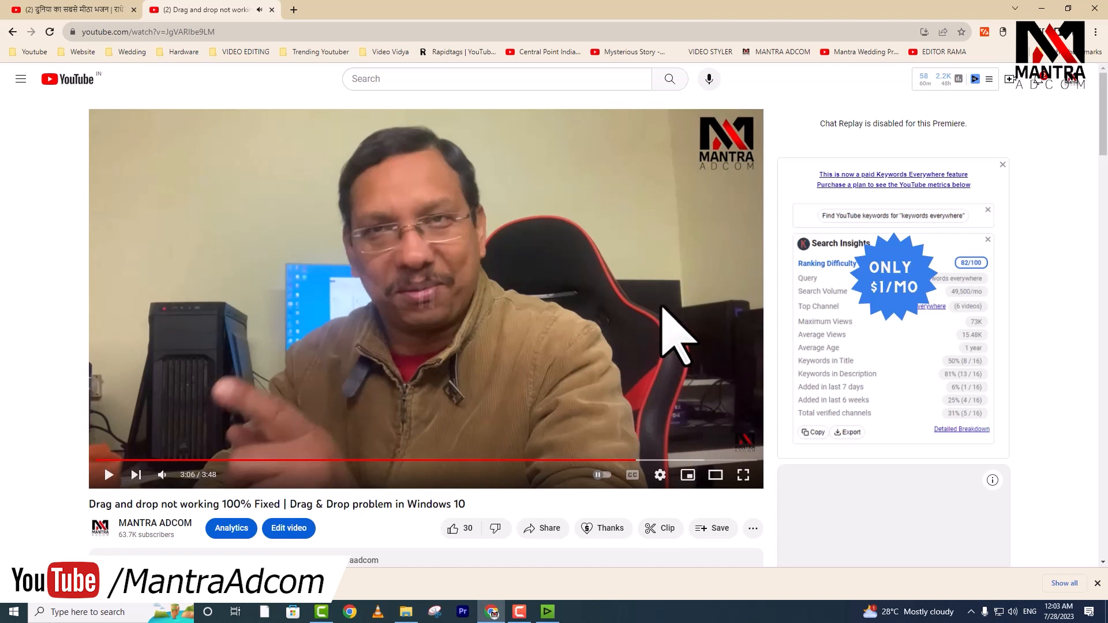
{"action": "left_click", "coordinate": [1042, 10]}
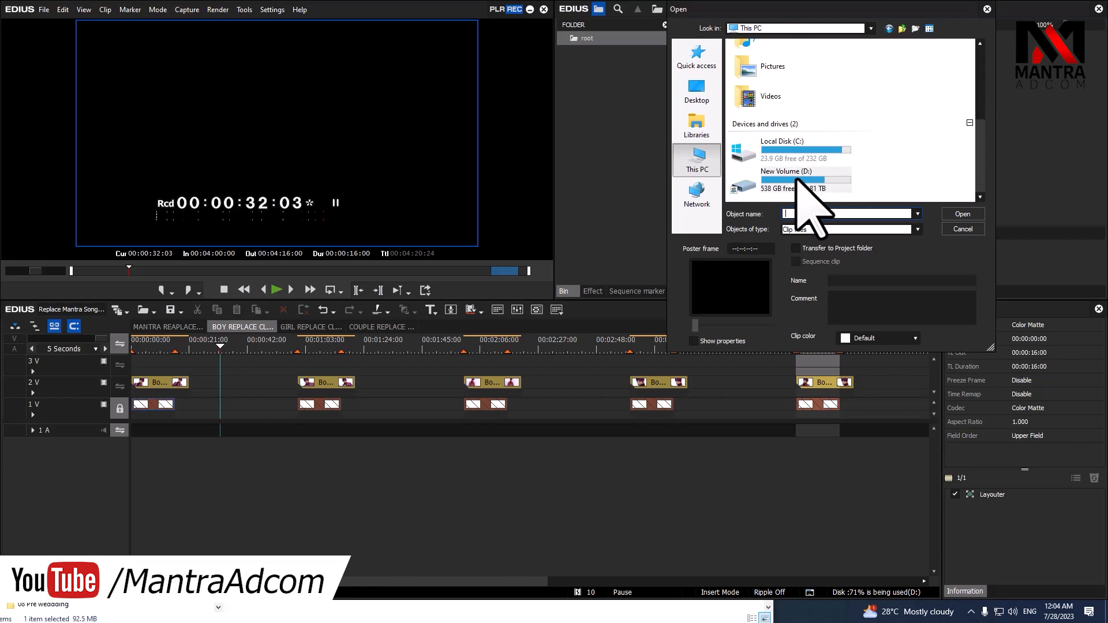
- Import 03 BOY, 04 GIRL, 7 GIRL and 8 COUPLE into the bin from the 03 MANTRA FOOTAGE folder in M+ REPLACE FOOTAGE on drive D
{"action": "double_click", "coordinate": [797, 180]}
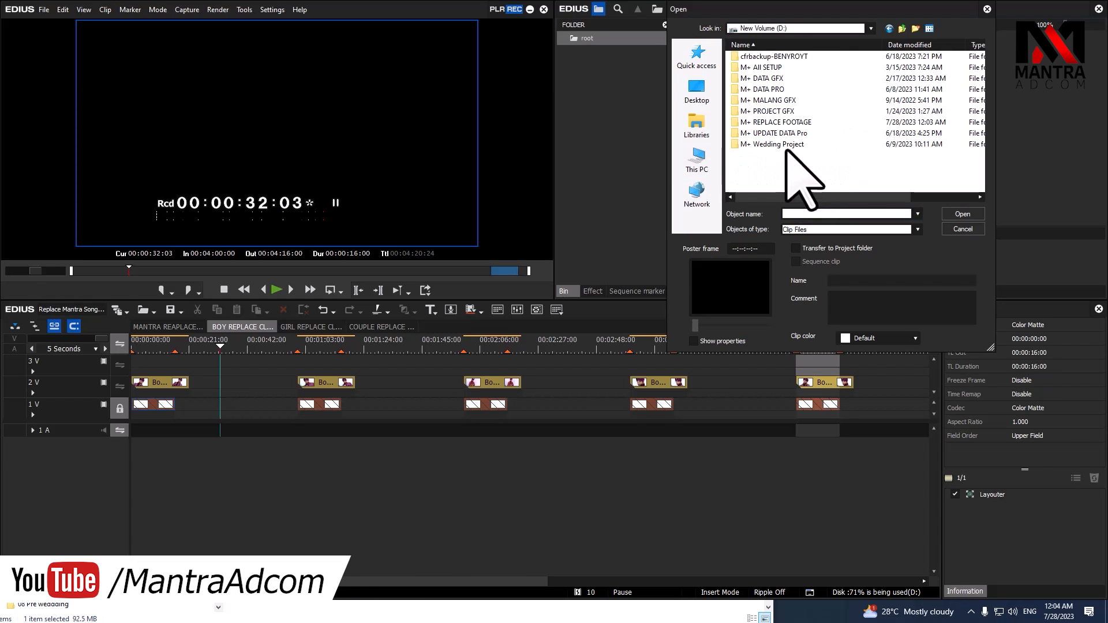
{"action": "double_click", "coordinate": [789, 123]}
{"action": "double_click", "coordinate": [787, 89]}
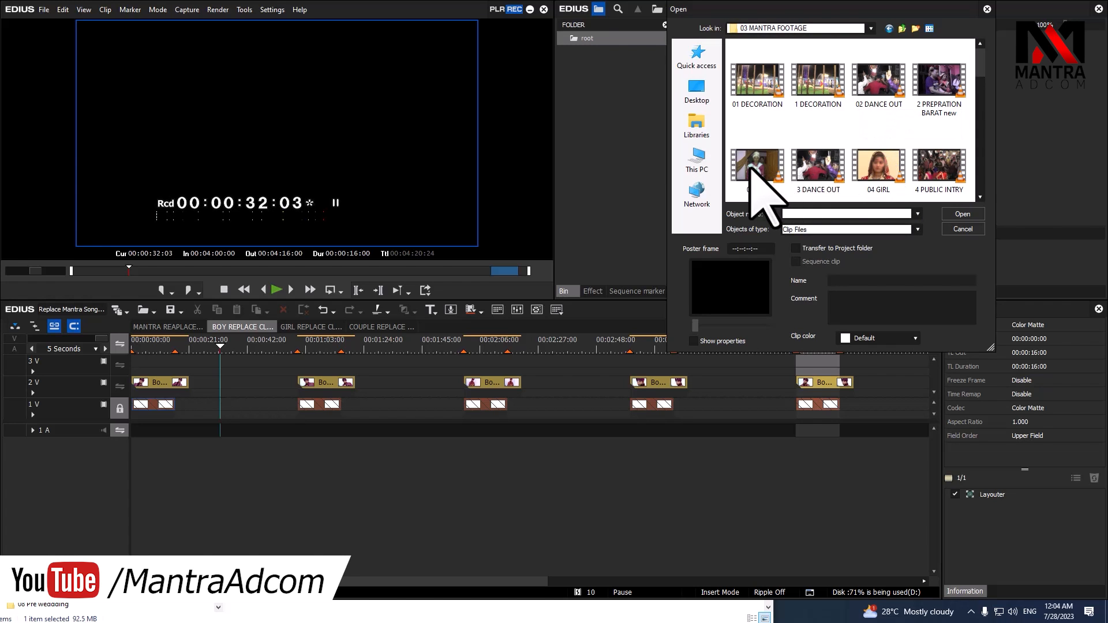
{"action": "left_click", "coordinate": [770, 166]}
{"action": "left_click", "coordinate": [881, 165], "text": "ctrl"}
{"action": "scroll", "coordinate": [874, 156], "scroll_direction": "down", "scroll_amount": 3}
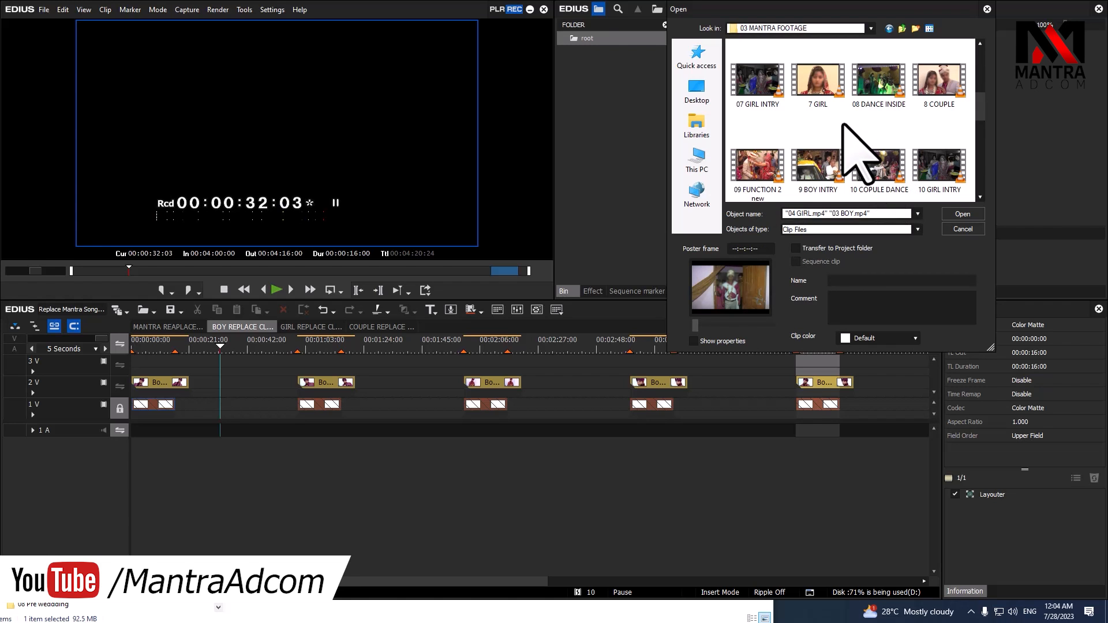
{"action": "left_click", "coordinate": [817, 95], "text": "ctrl"}
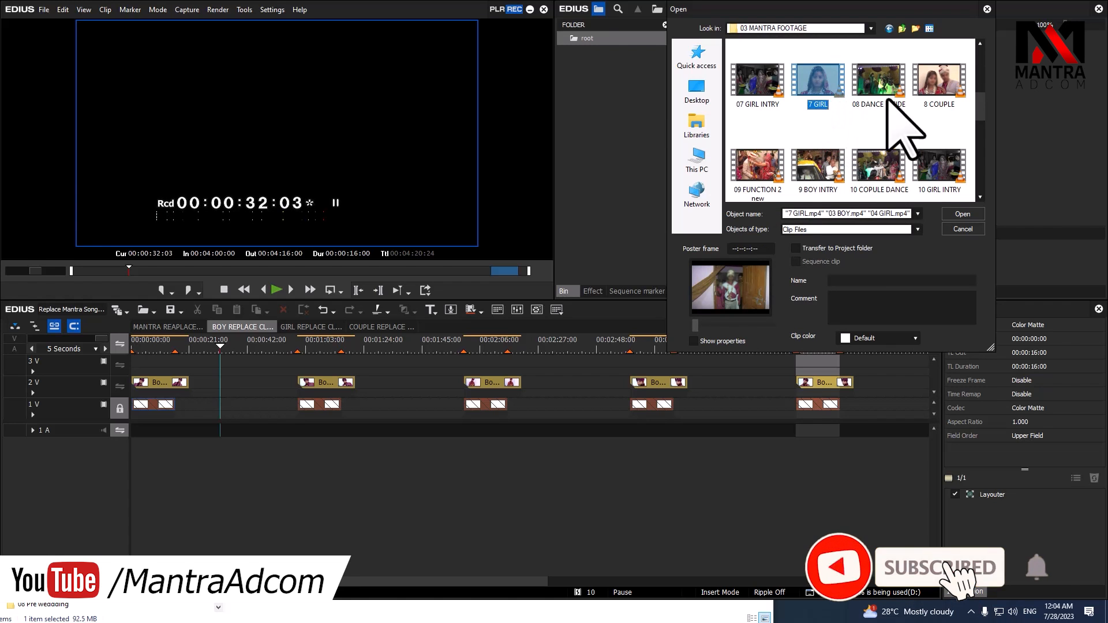
{"action": "left_click", "coordinate": [932, 92], "text": "ctrl"}
{"action": "scroll", "coordinate": [912, 173], "scroll_direction": "up", "scroll_amount": 1}
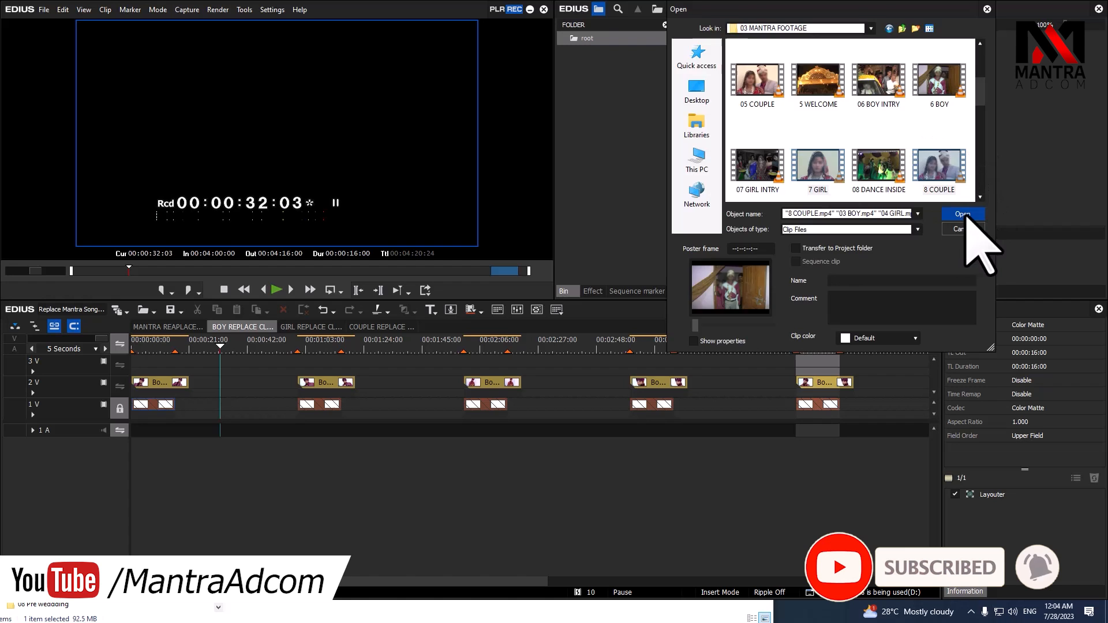
{"action": "left_click", "coordinate": [962, 215]}
{"action": "left_click", "coordinate": [963, 155]}
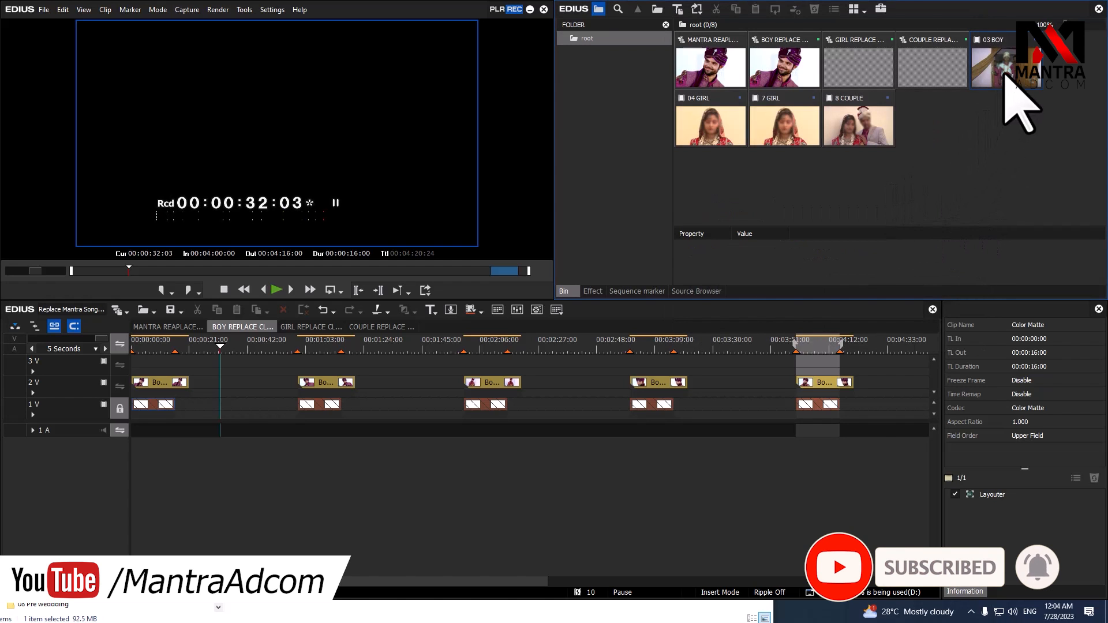
- Place 03 BOY at the start of track 3V, cut it at 00:00:16:00 and move the remainder to 00:01:00:00
{"action": "left_click_drag", "start_coordinate": [1011, 74], "coordinate": [144, 365]}
{"action": "left_click", "coordinate": [174, 365]}
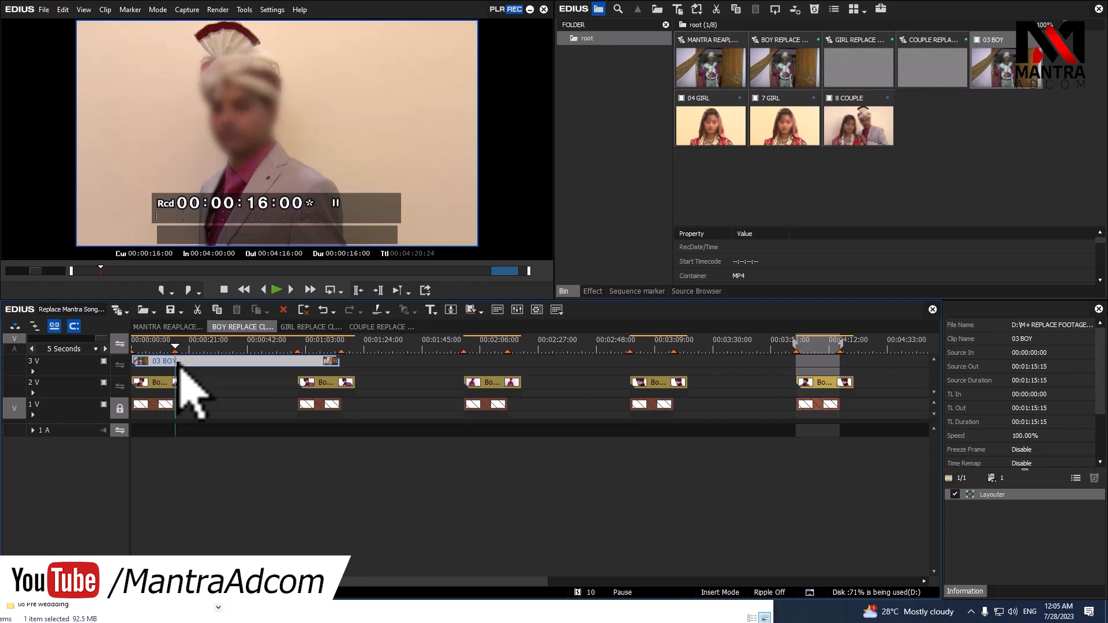
{"action": "key", "text": "n"}
{"action": "left_click_drag", "start_coordinate": [181, 367], "coordinate": [316, 369]}
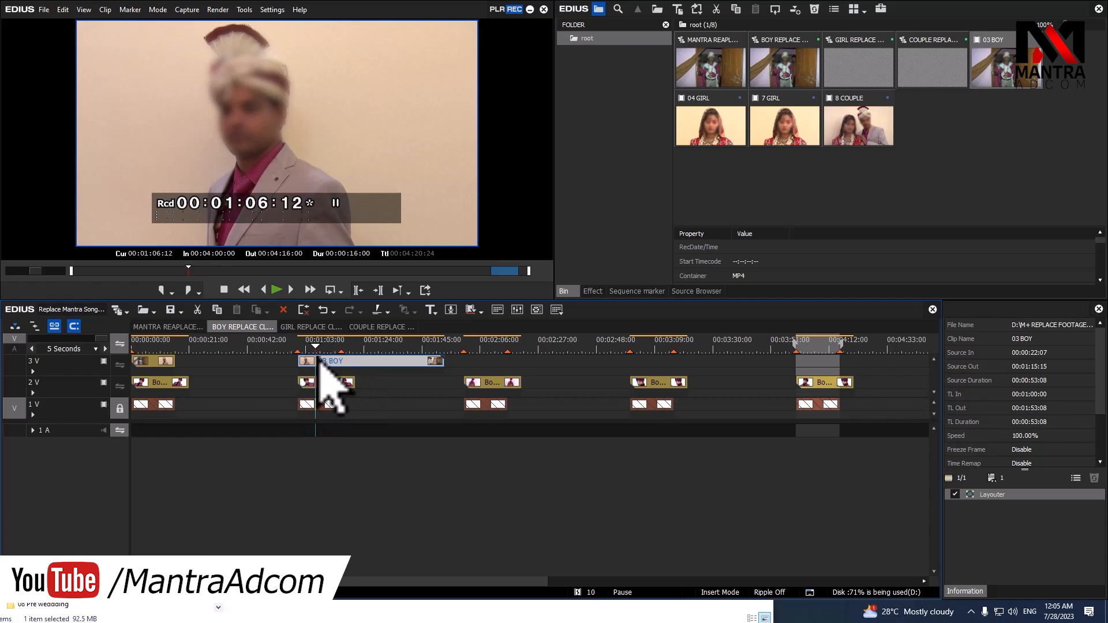
- Cut the second 03 BOY clip on 3V at 00:01:16:00 and move the remainder to the third marked slot
{"action": "left_click", "coordinate": [323, 348]}
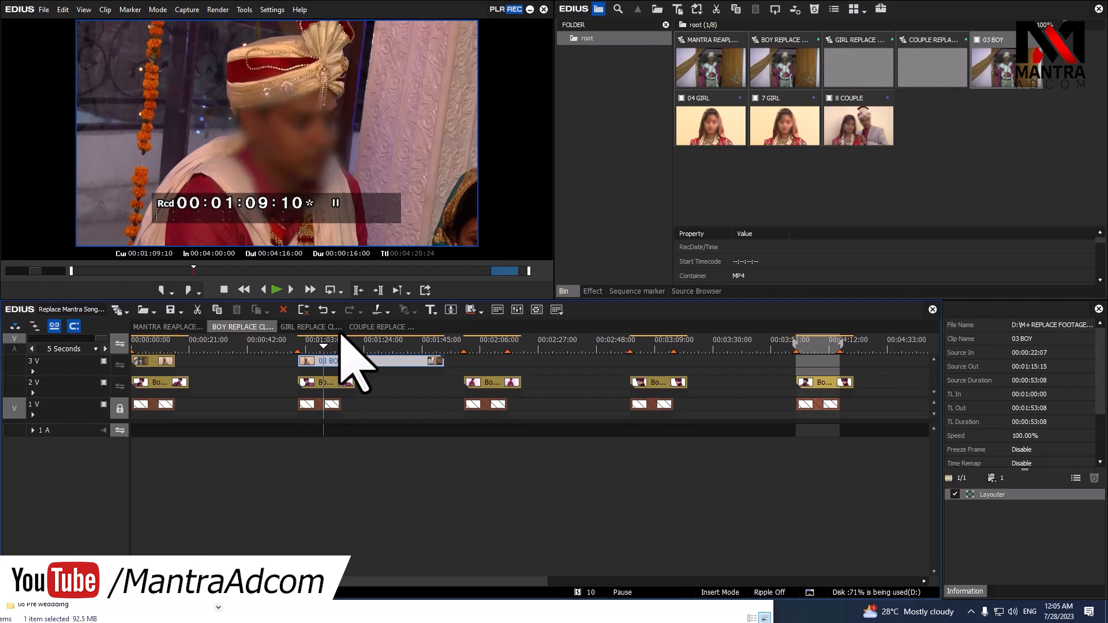
{"action": "left_click", "coordinate": [342, 345]}
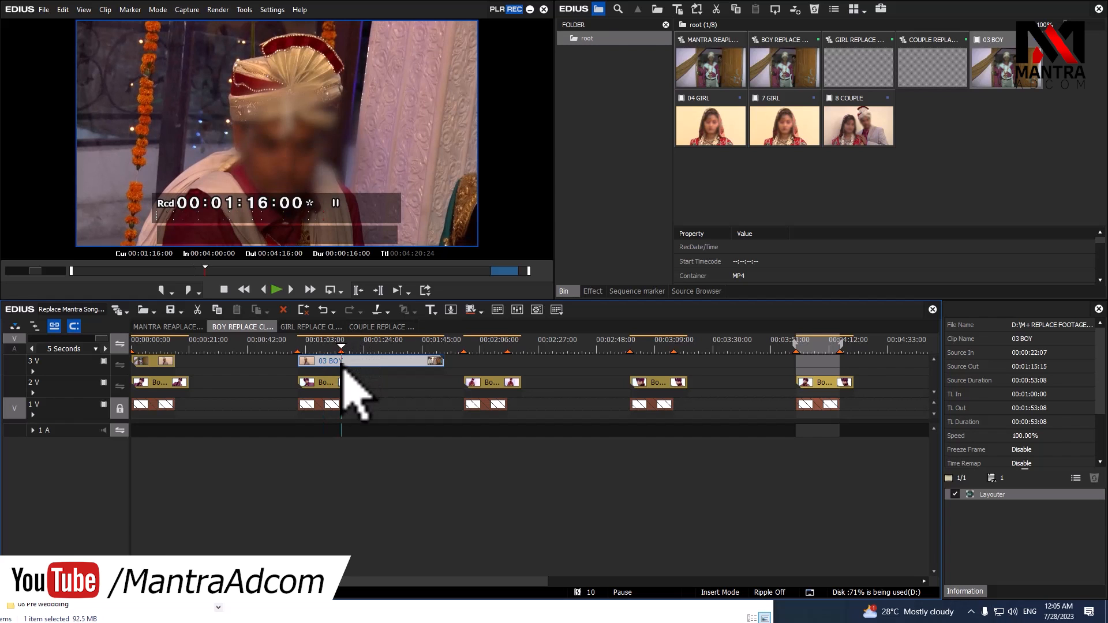
{"action": "key", "text": "c"}
{"action": "left_click_drag", "start_coordinate": [378, 362], "coordinate": [507, 363]}
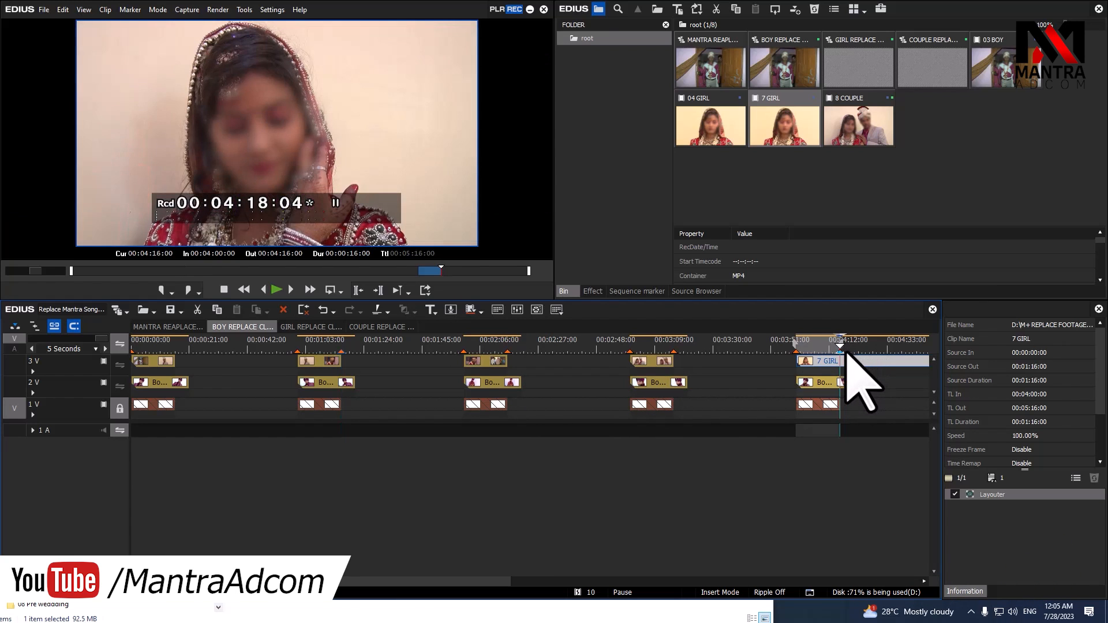
- Cut the 7 GIRL clip on 3V at 00:04:16:00 and delete the part after the cut
{"action": "left_click", "coordinate": [842, 361]}
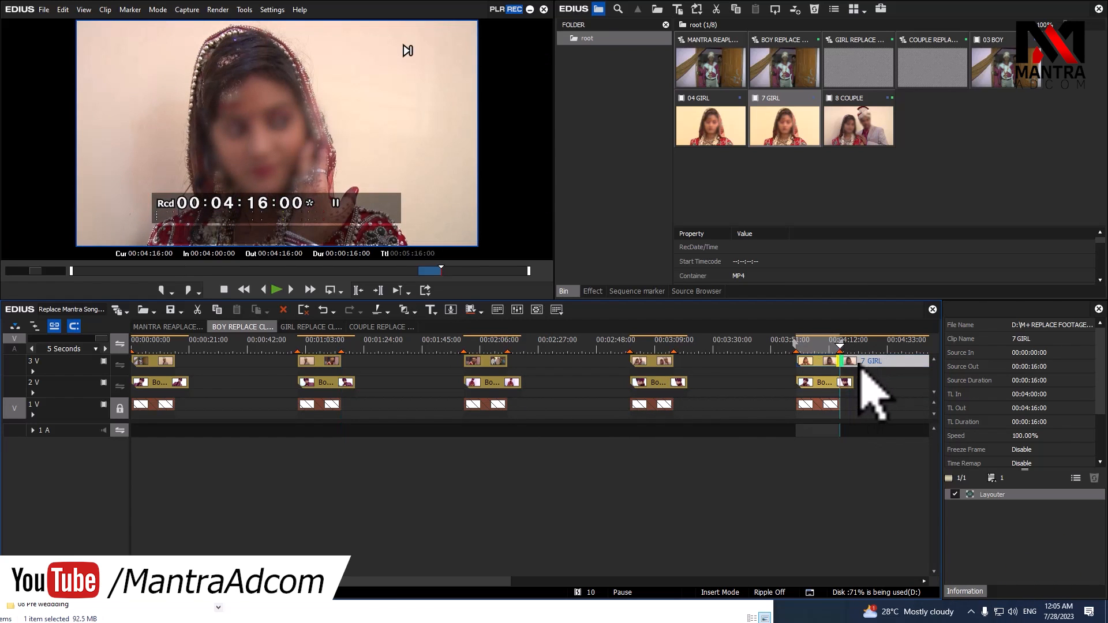
{"action": "key", "text": "Delete"}
{"action": "left_click_drag", "start_coordinate": [229, 341], "coordinate": [583, 355]}
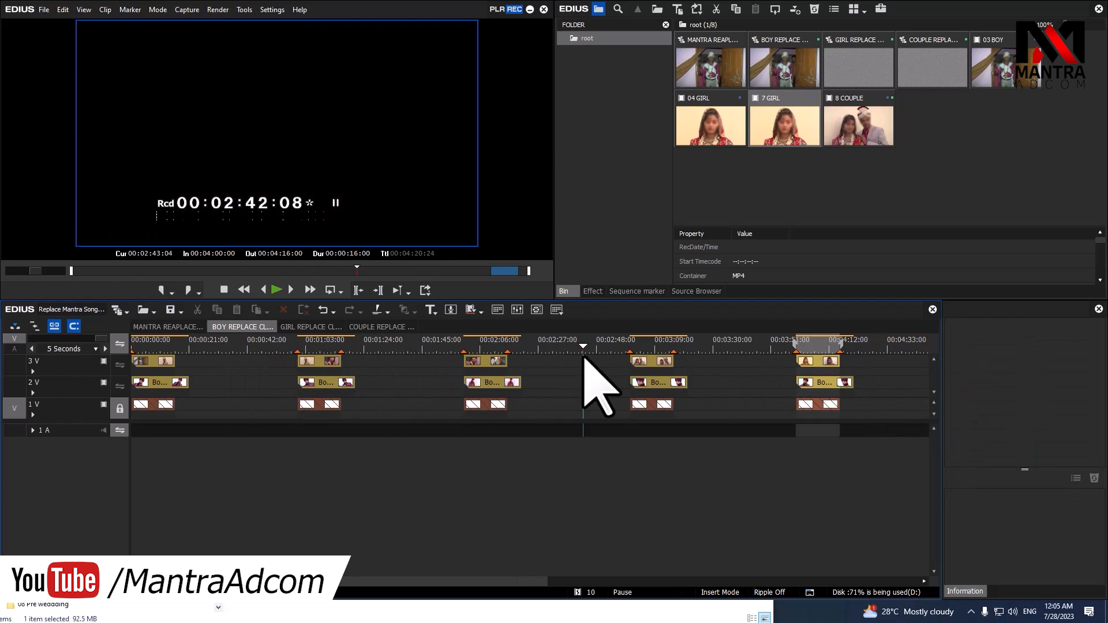
- Examine the placeholder slots along the GIRL REPLACE and COUPLE REPLACE sequence timelines
{"action": "left_click", "coordinate": [306, 326]}
{"action": "left_click", "coordinate": [187, 351]}
{"action": "left_click_drag", "start_coordinate": [187, 352], "coordinate": [554, 383]}
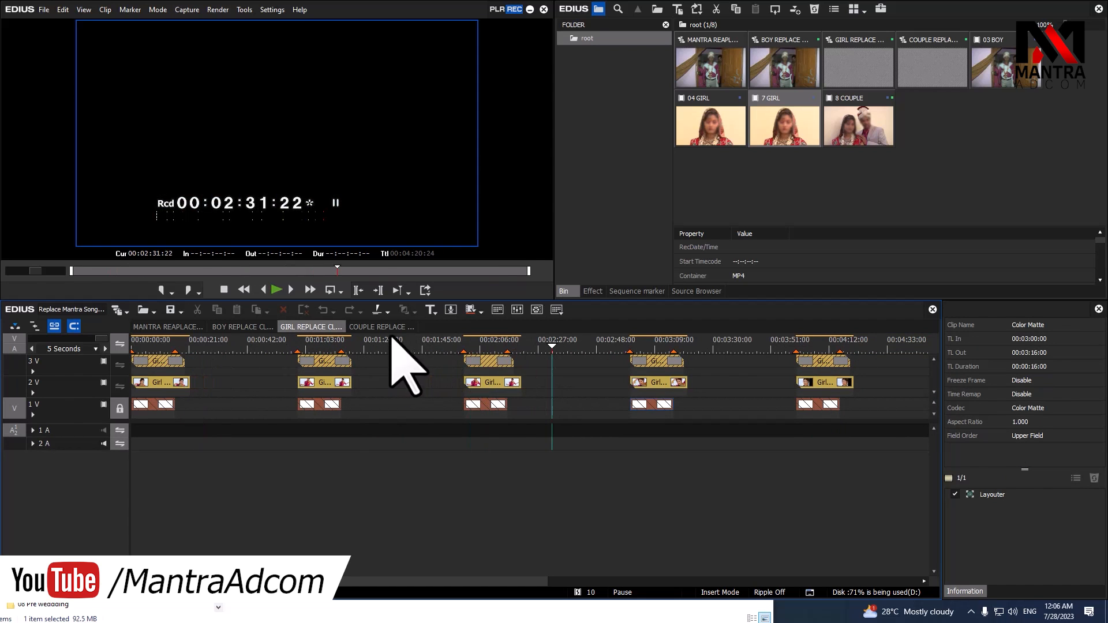
{"action": "left_click", "coordinate": [378, 327]}
{"action": "left_click", "coordinate": [363, 345]}
{"action": "left_click_drag", "start_coordinate": [363, 346], "coordinate": [674, 364]}
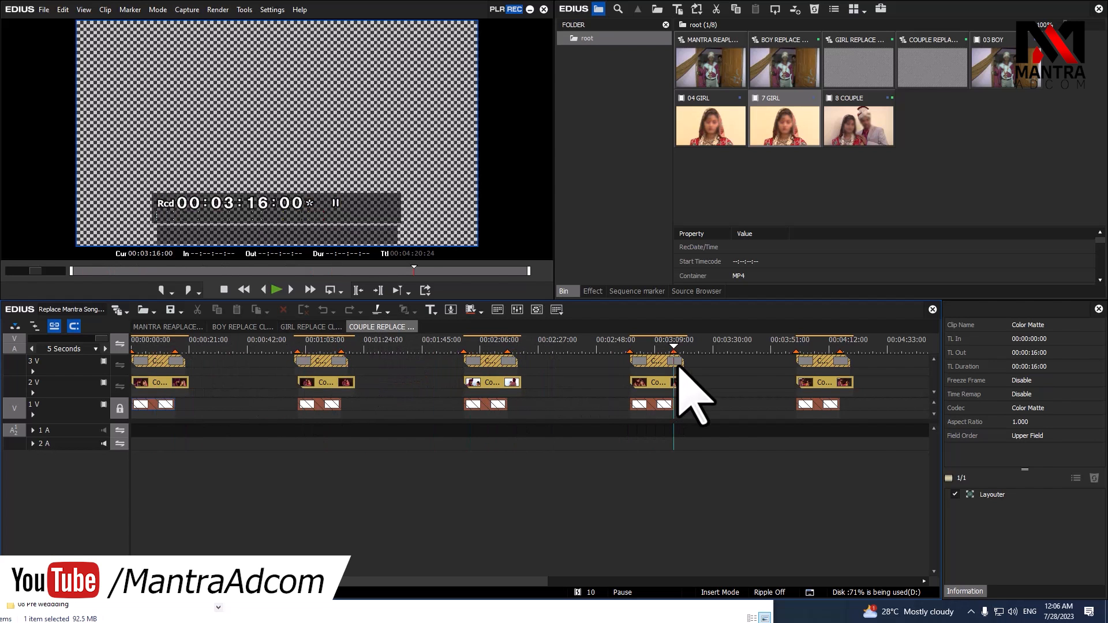
{"action": "left_click_drag", "start_coordinate": [744, 348], "coordinate": [816, 345]}
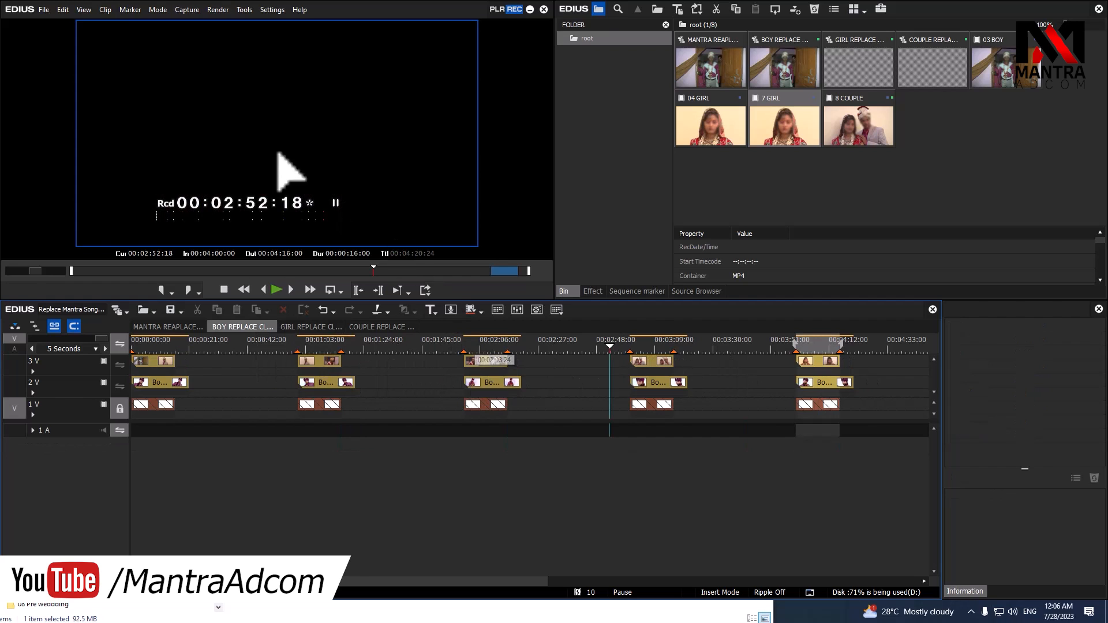
- Open the Batch Export list and enlarge its window so many more entries fit
{"action": "left_click", "coordinate": [43, 10]}
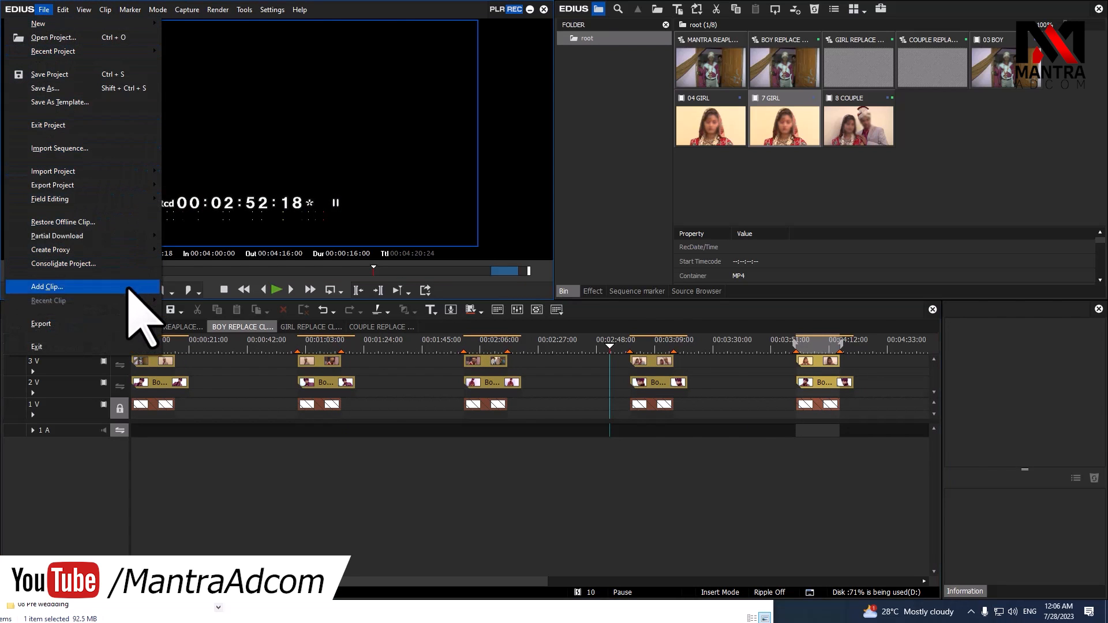
{"action": "mouse_move", "coordinate": [111, 325]}
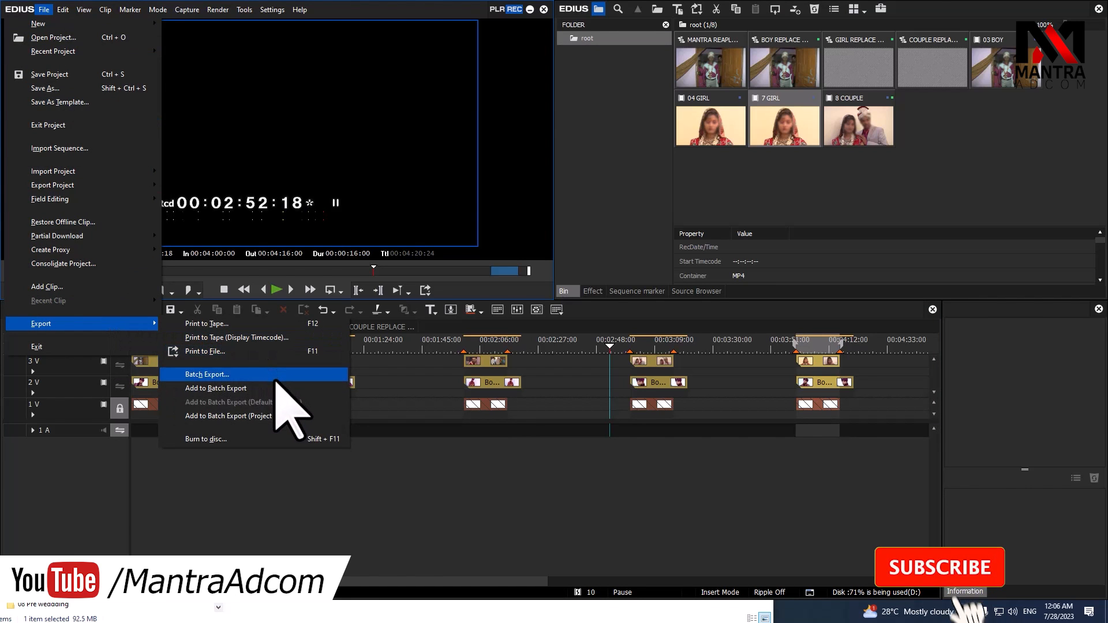
{"action": "left_click", "coordinate": [275, 376]}
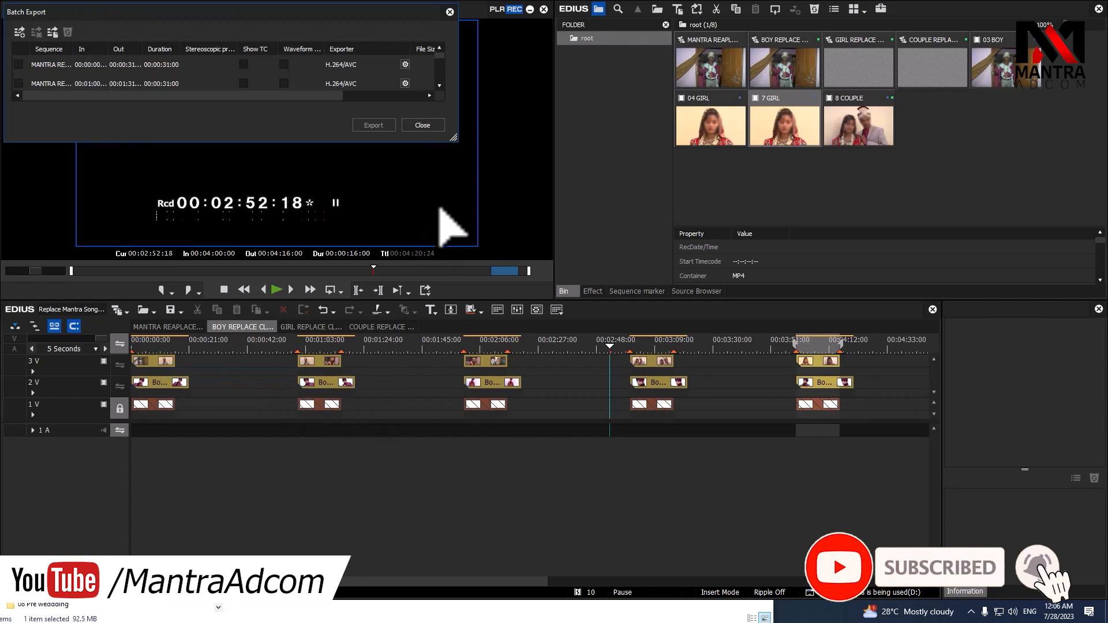
{"action": "left_click_drag", "start_coordinate": [453, 139], "coordinate": [570, 450]}
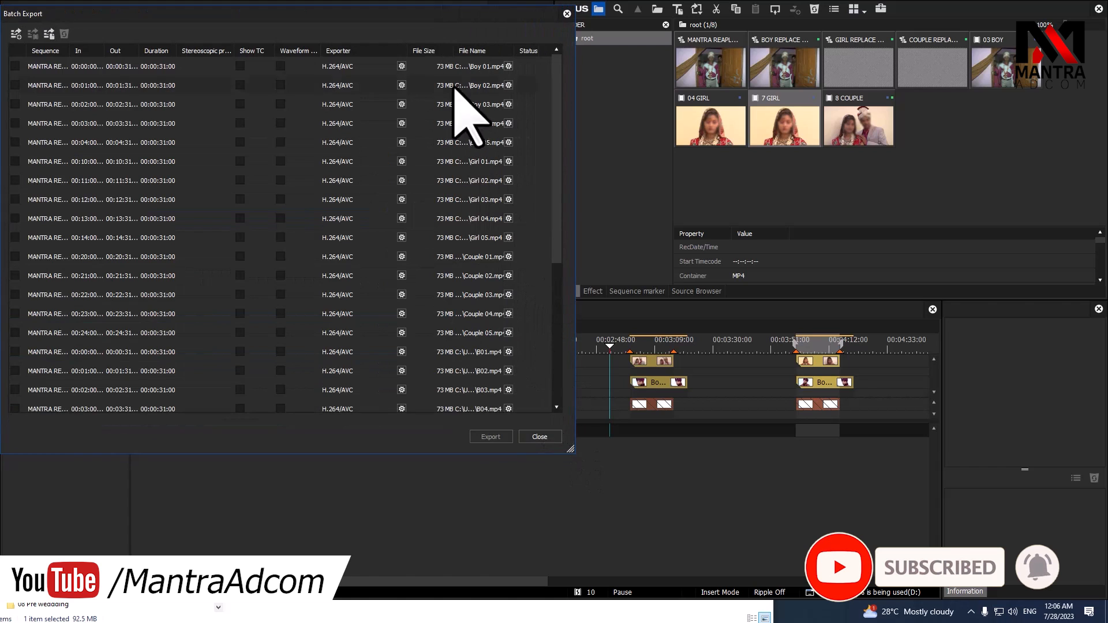
{"action": "left_click_drag", "start_coordinate": [310, 18], "coordinate": [459, 37]}
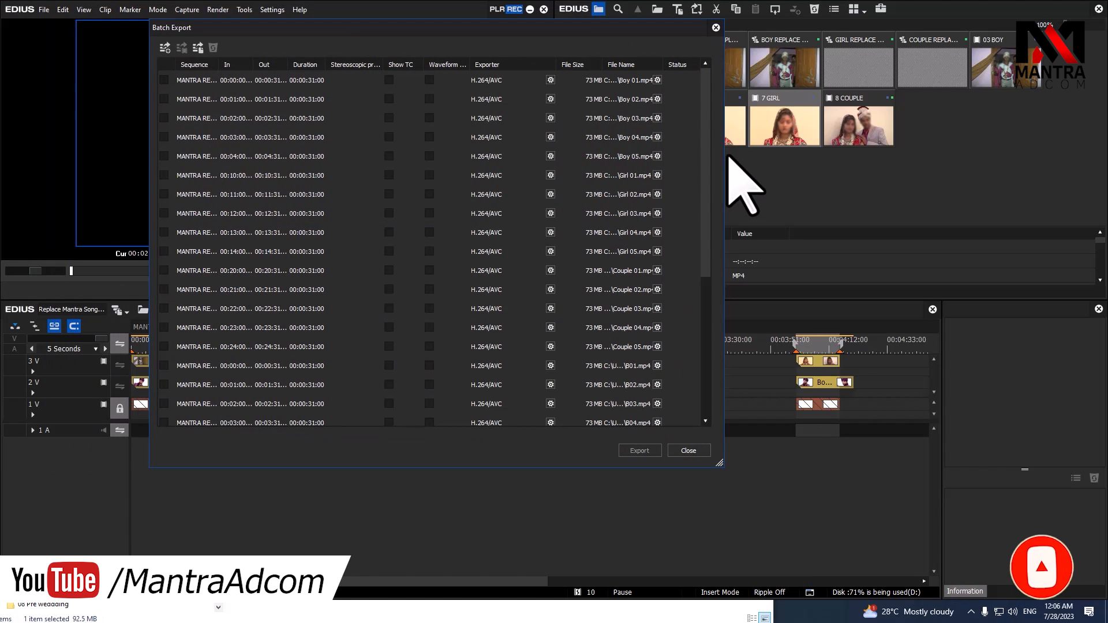
- Widen the Batch Export window and its File Name column enough to read the full output paths
{"action": "left_click_drag", "start_coordinate": [722, 159], "coordinate": [834, 157]}
{"action": "left_click_drag", "start_coordinate": [664, 64], "coordinate": [792, 65]}
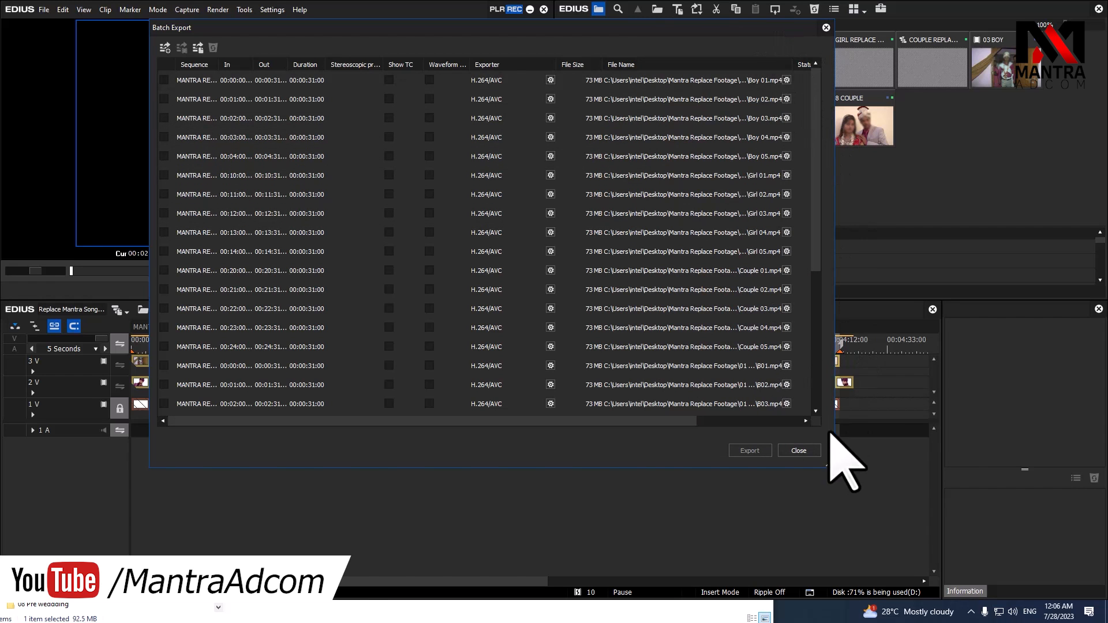
{"action": "left_click_drag", "start_coordinate": [831, 468], "coordinate": [1039, 541]}
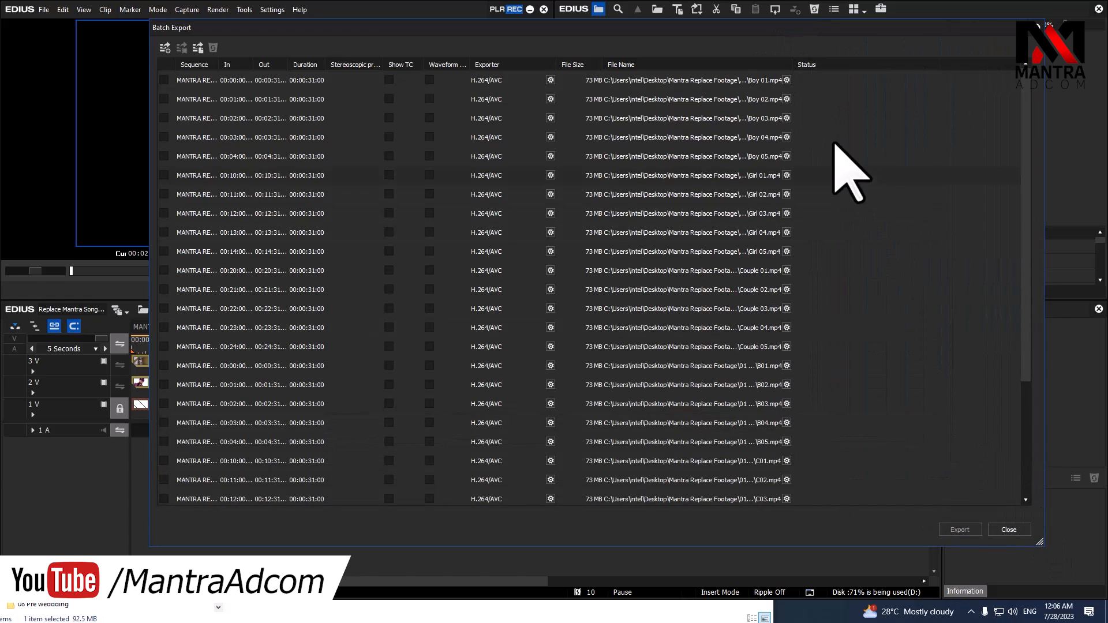
{"action": "left_click_drag", "start_coordinate": [795, 63], "coordinate": [951, 65]}
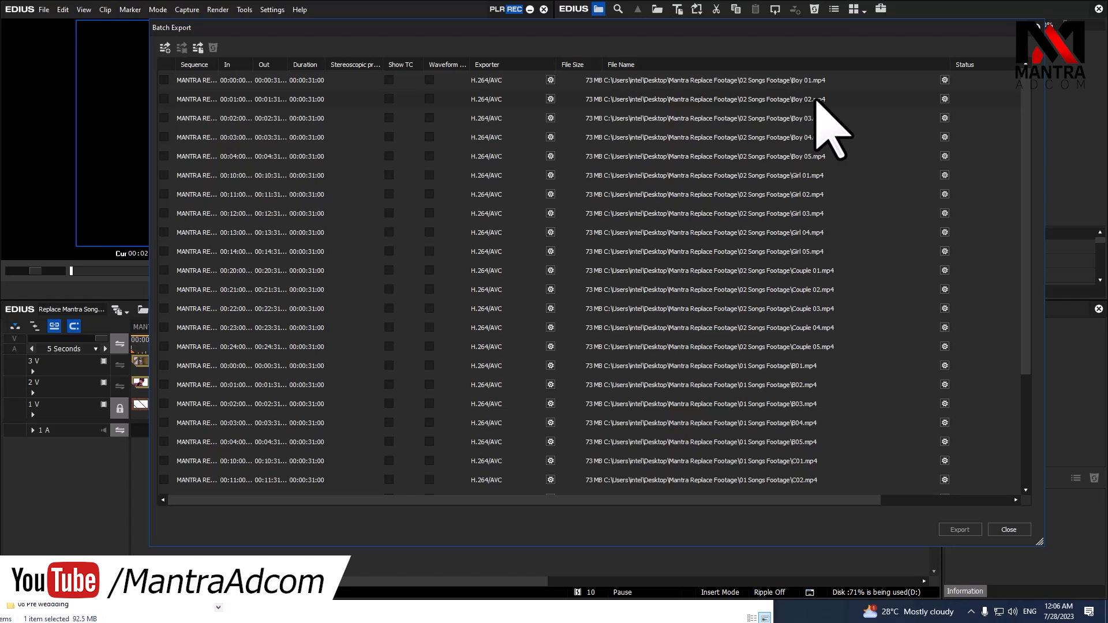
- Examine the file names of the 01 Songs Footage and 02 Songs Footage entries in the batch export list
{"action": "left_click_drag", "start_coordinate": [1021, 148], "coordinate": [1030, 302]}
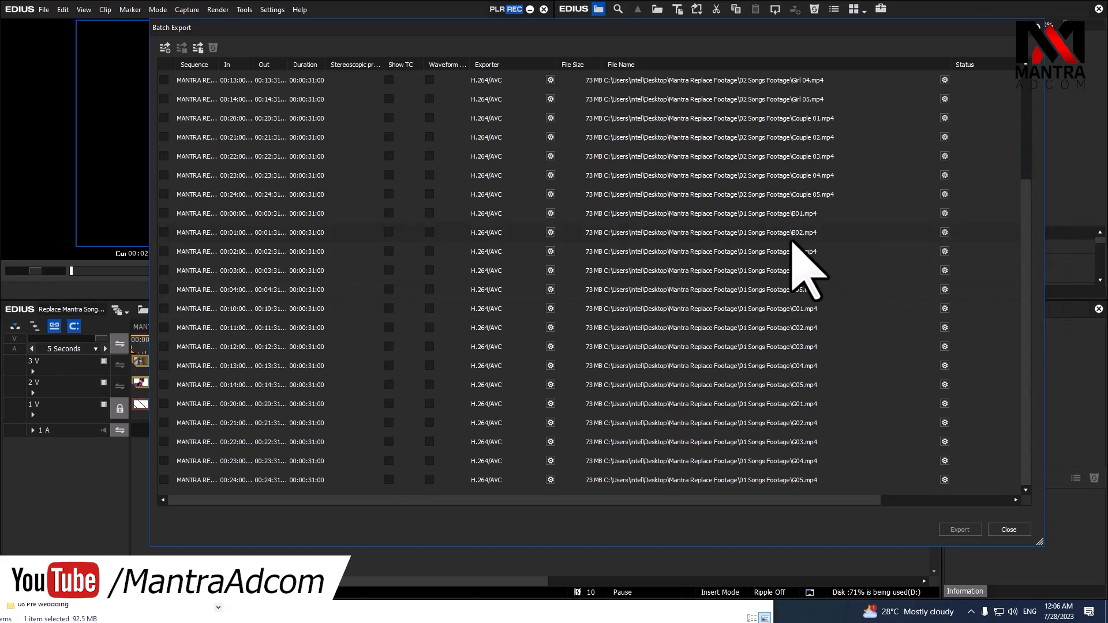
{"action": "left_click", "coordinate": [862, 215]}
{"action": "left_click", "coordinate": [863, 214]}
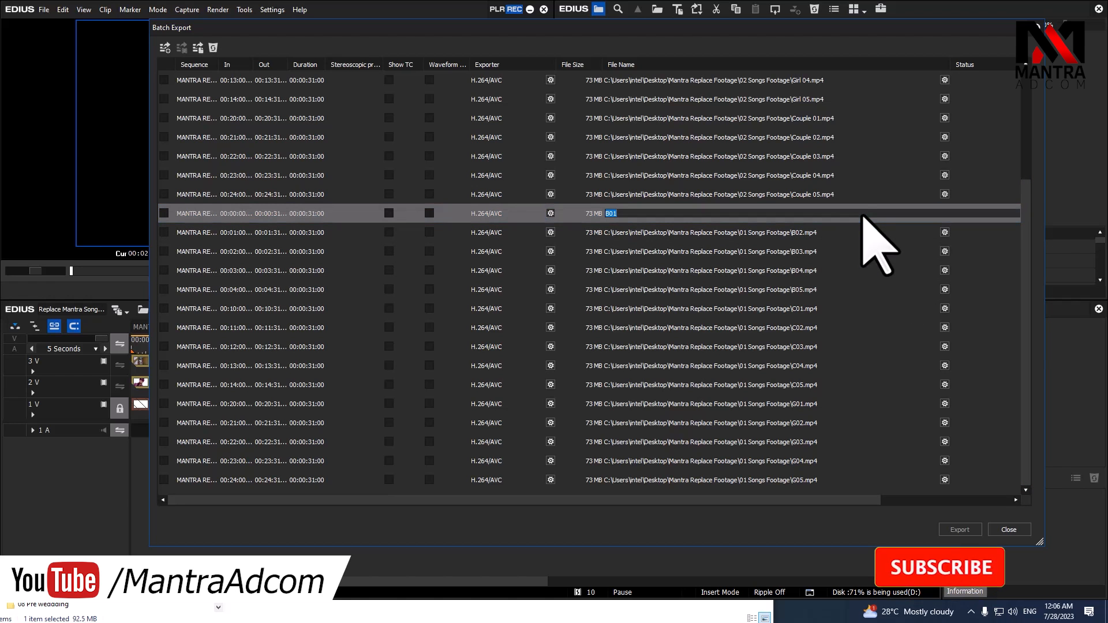
{"action": "double_click", "coordinate": [864, 195]}
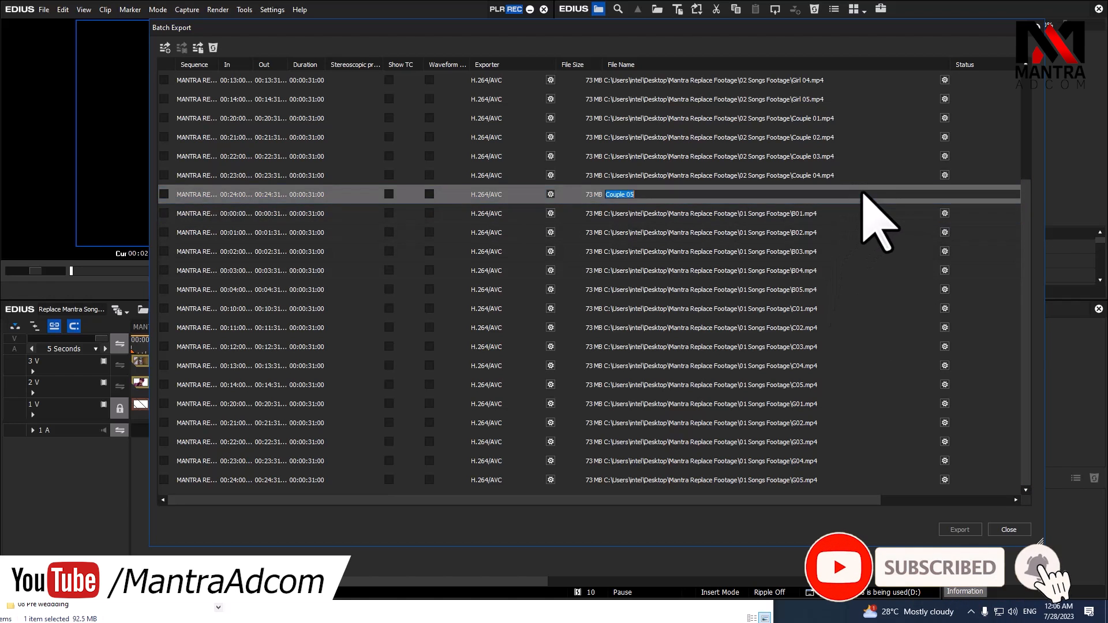
{"action": "double_click", "coordinate": [856, 159]}
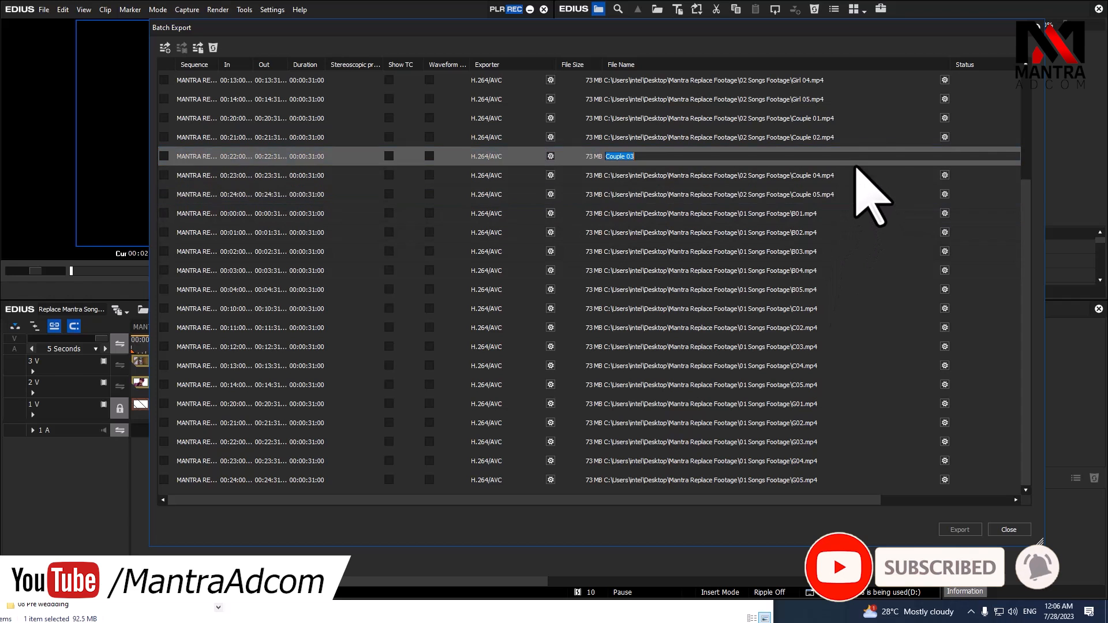
{"action": "left_click", "coordinate": [1026, 220]}
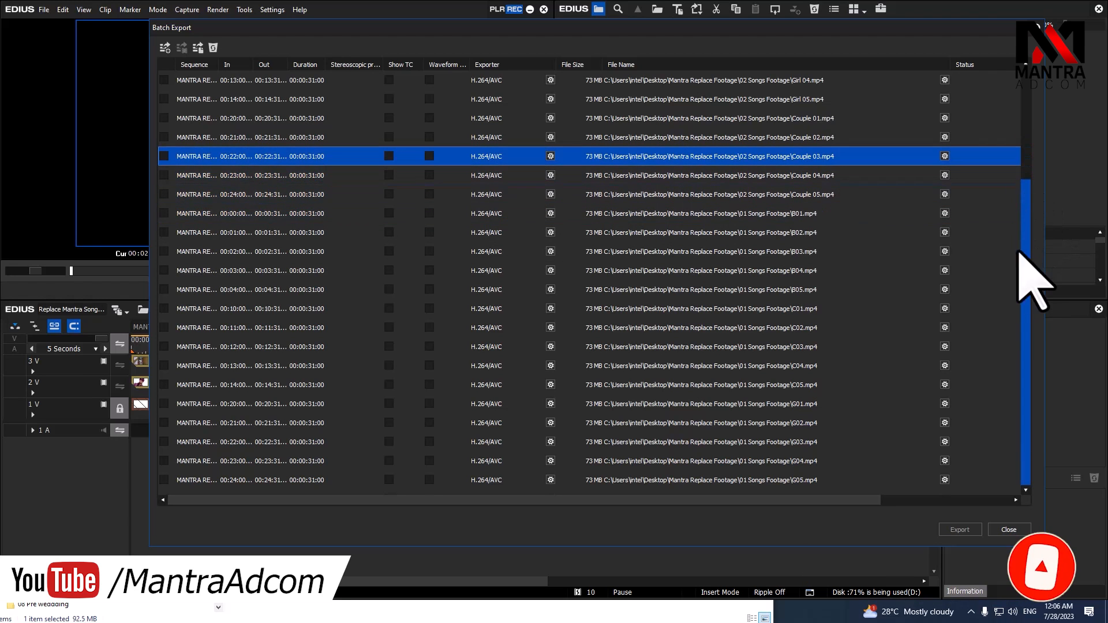
- Remove the B02.mp4 entry of 01 Songs Footage from the batch export list
{"action": "left_click", "coordinate": [858, 231]}
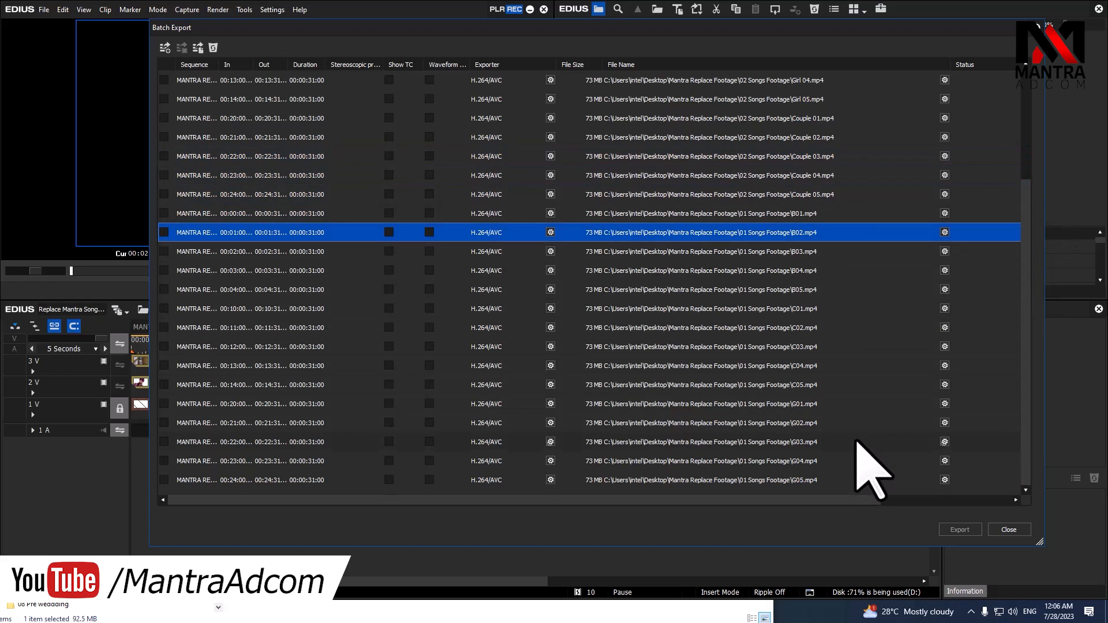
{"action": "key", "text": "Delete"}
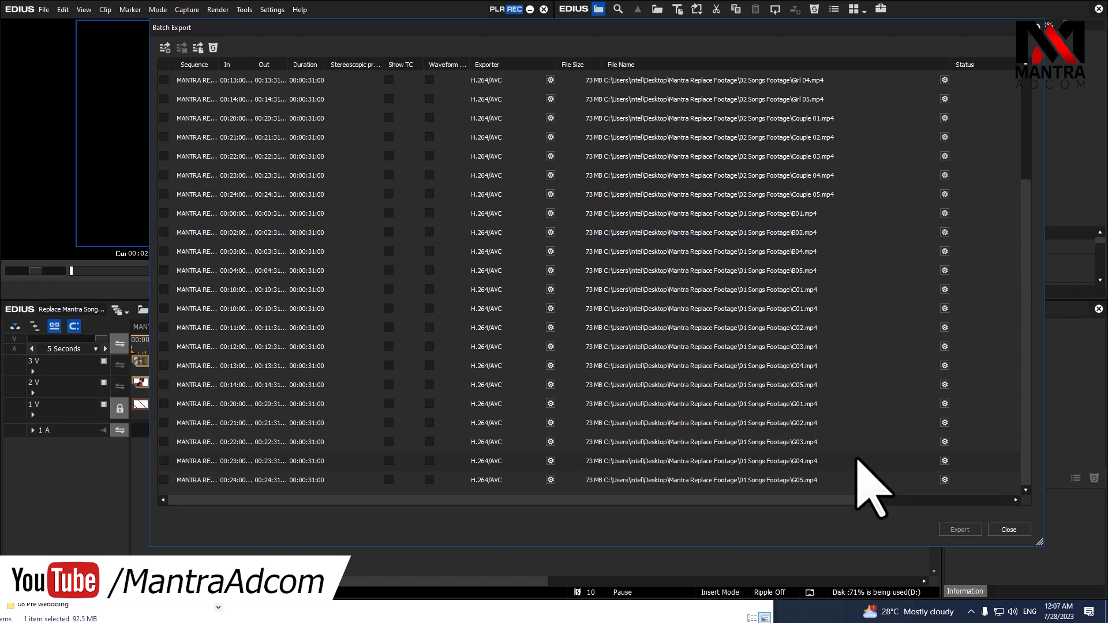
{"action": "left_click", "coordinate": [856, 460]}
{"action": "scroll", "coordinate": [854, 334], "scroll_direction": "up", "scroll_amount": 3}
- Widen the Sequence column of the batch export list to show the full sequence names
{"action": "double_click", "coordinate": [860, 354]}
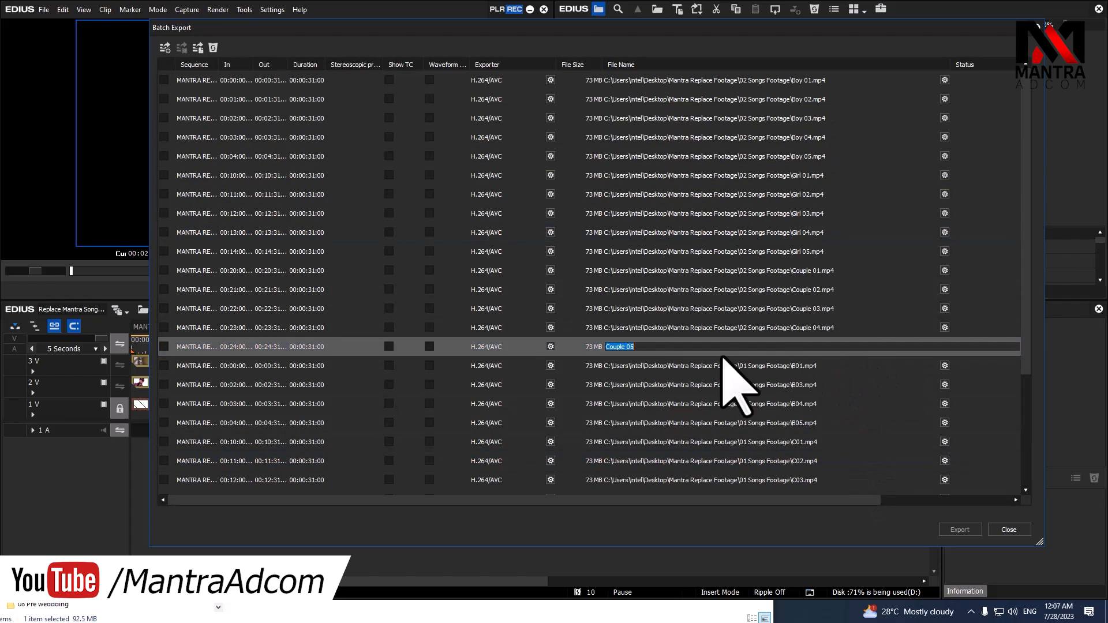
{"action": "left_click_drag", "start_coordinate": [215, 383], "coordinate": [268, 364]}
{"action": "double_click", "coordinate": [915, 289]}
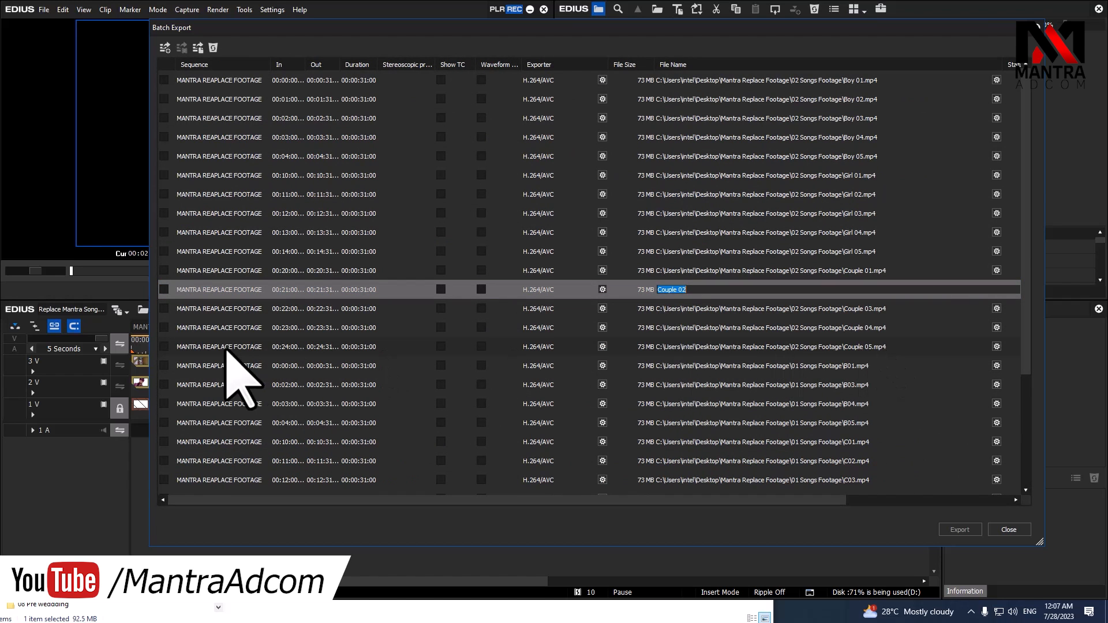
- Mark all 02 Songs Footage entries from Boy 01.mp4 to Couple 05.mp4 for batch export
{"action": "left_click", "coordinate": [165, 347]}
{"action": "left_click", "coordinate": [164, 327]}
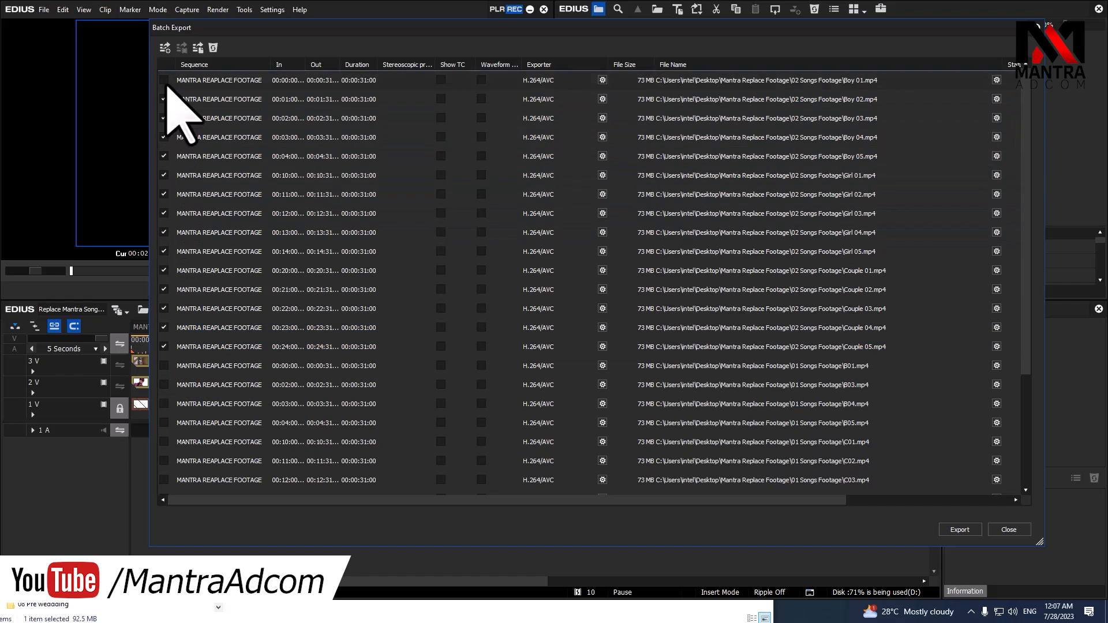
{"action": "left_click", "coordinate": [164, 80], "text": "shift"}
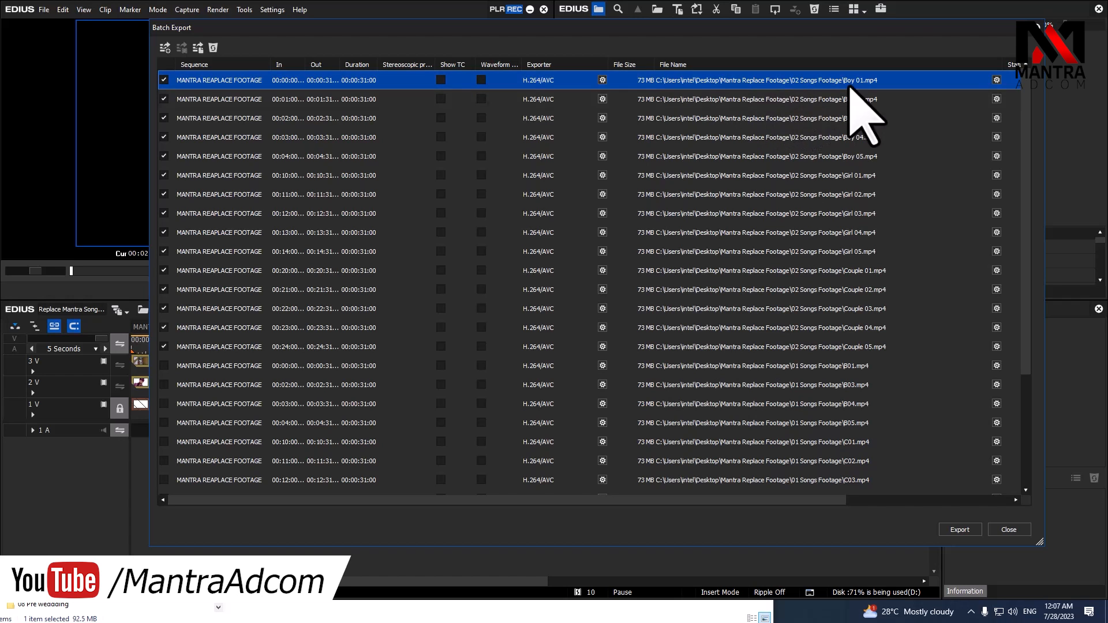
{"action": "left_click", "coordinate": [997, 80]}
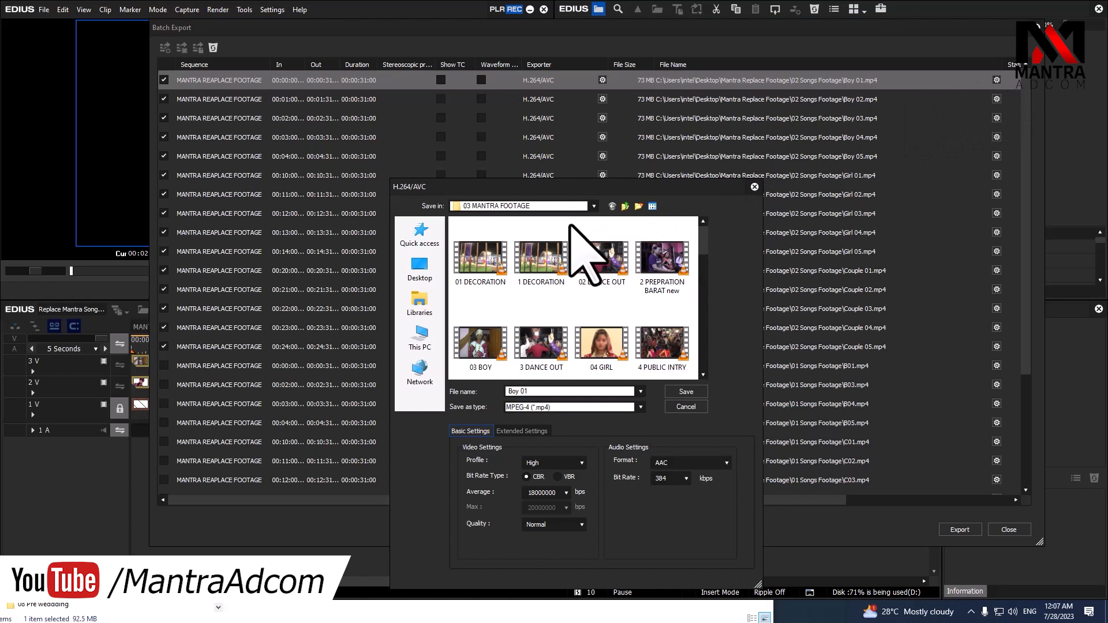
{"action": "left_click", "coordinate": [505, 393]}
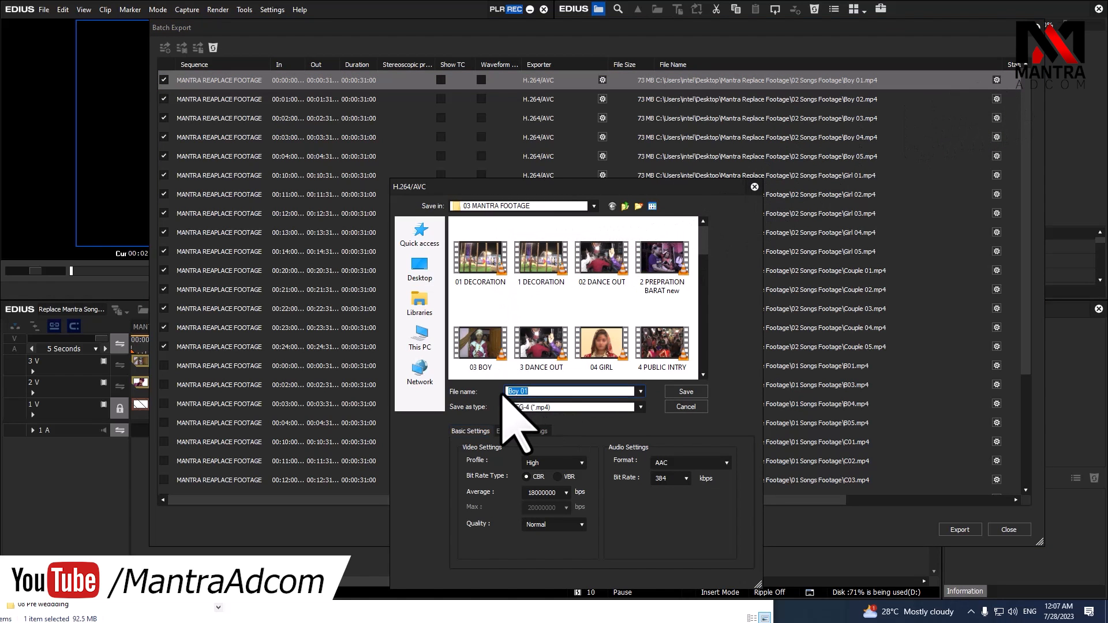
{"action": "left_click", "coordinate": [420, 269]}
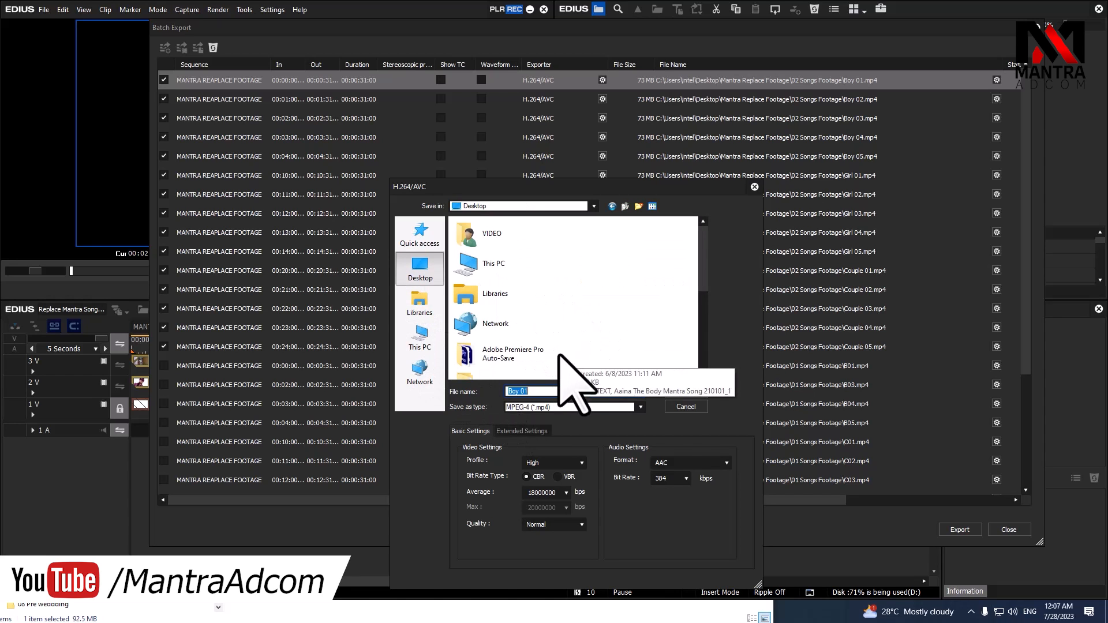
{"action": "left_click", "coordinate": [684, 406]}
{"action": "left_click", "coordinate": [675, 81]}
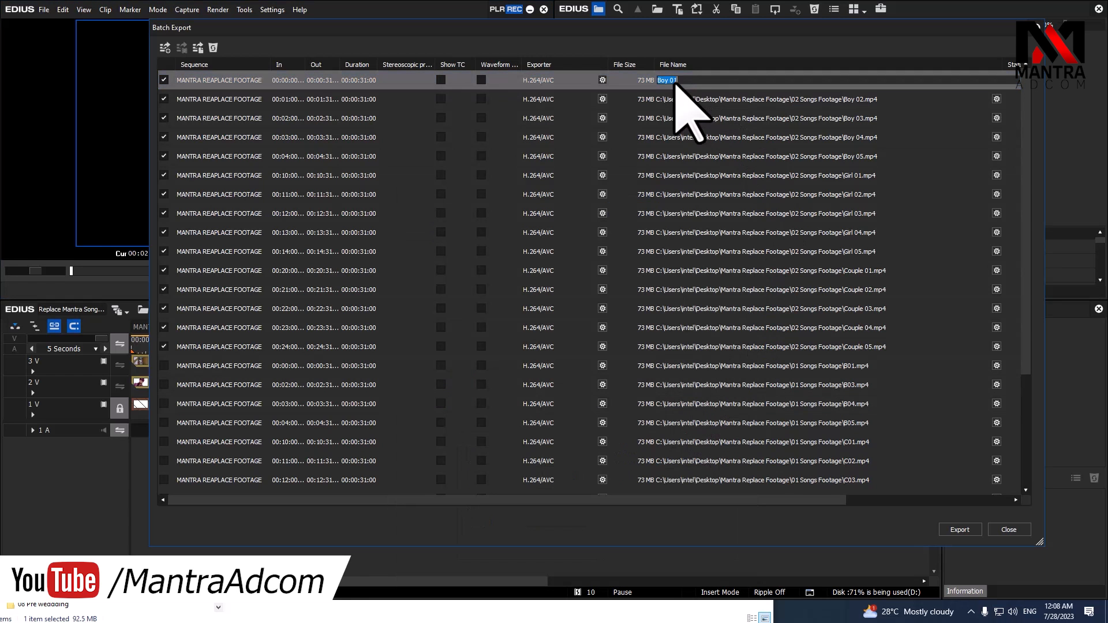
{"action": "left_click", "coordinate": [900, 138]}
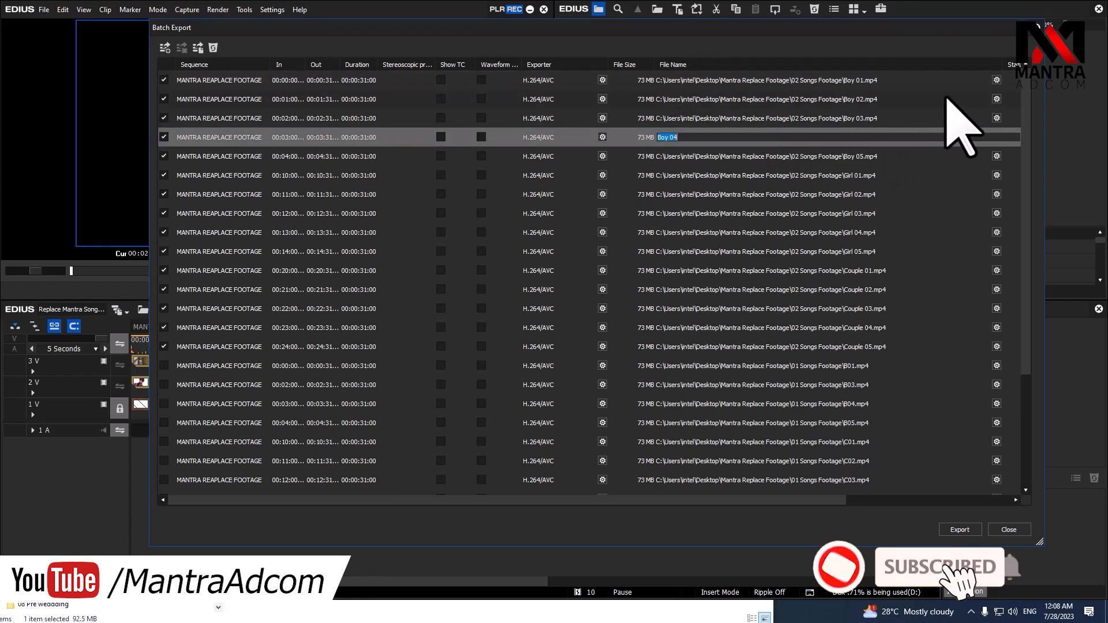
- Set the save location of the Boy 01 export entry to the EDIUS folder on the Desktop
{"action": "left_click", "coordinate": [996, 80]}
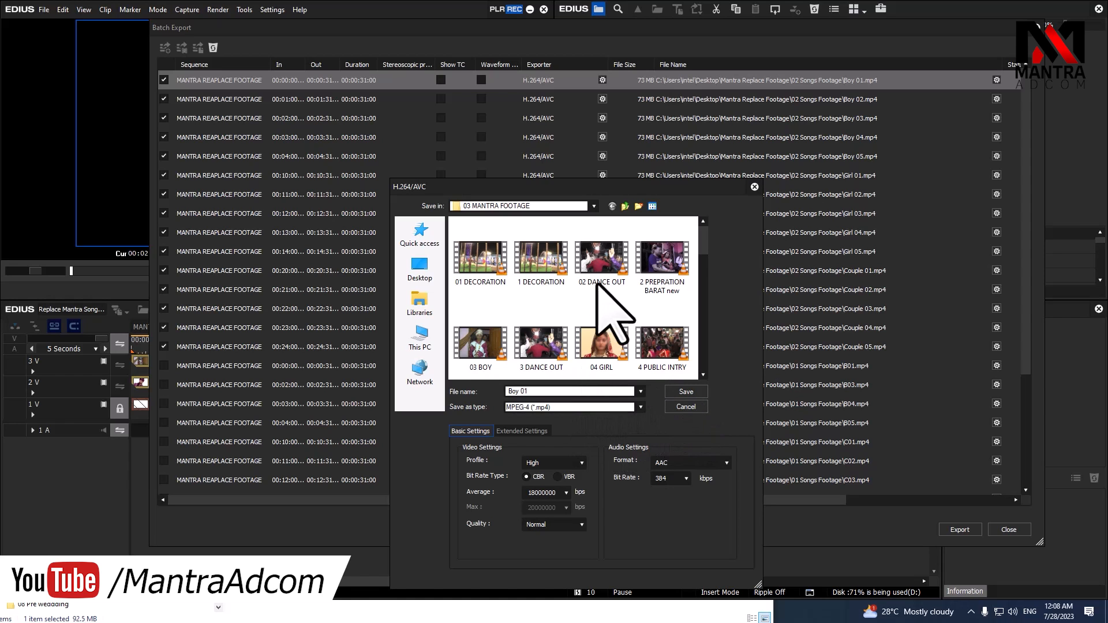
{"action": "left_click", "coordinate": [416, 270]}
{"action": "scroll", "coordinate": [569, 326], "scroll_direction": "down", "scroll_amount": 5}
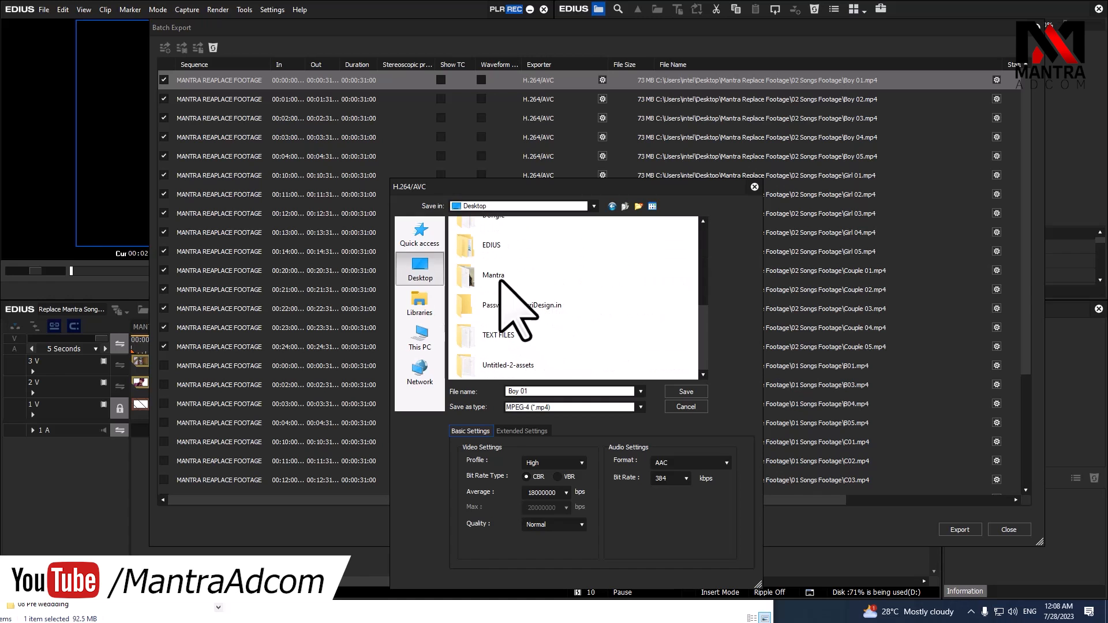
{"action": "double_click", "coordinate": [482, 252]}
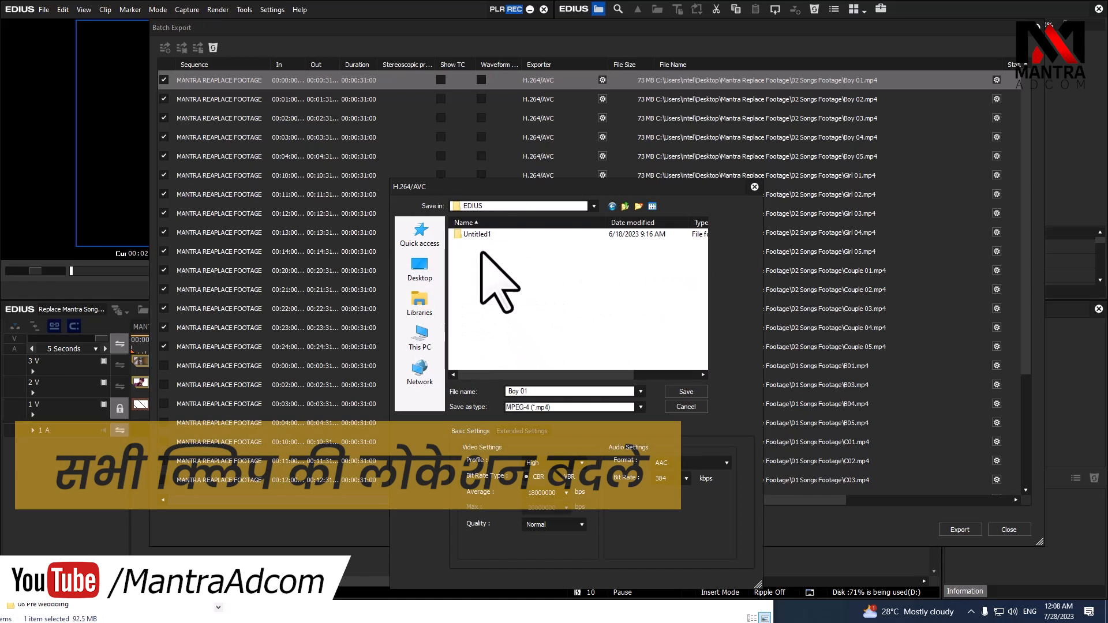
{"action": "left_click", "coordinate": [687, 392]}
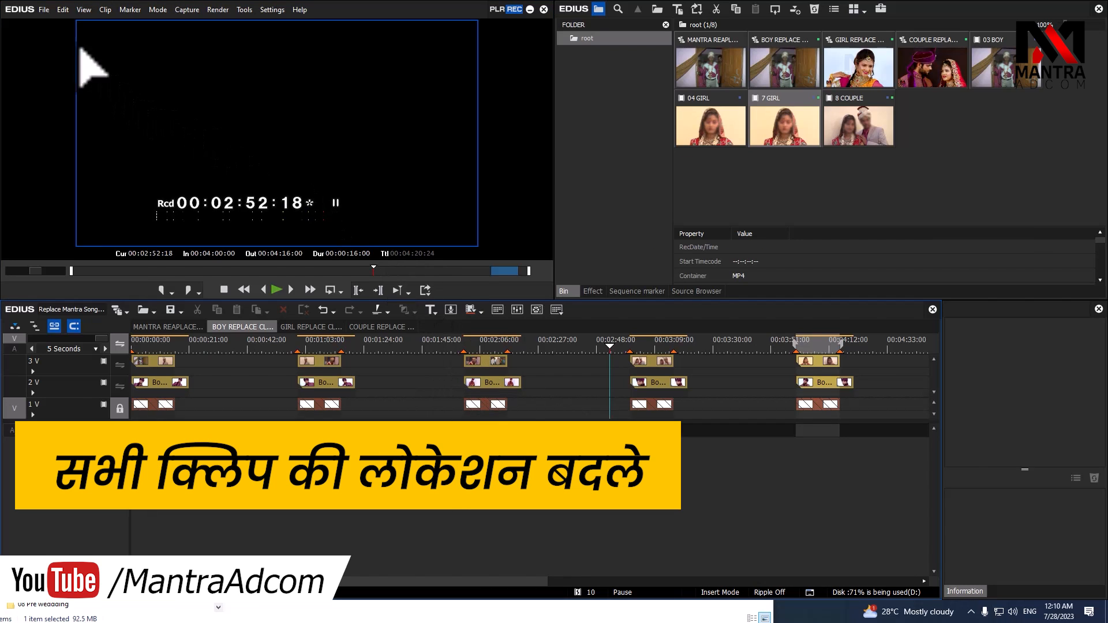
- Reopen the batch export list, start exporting the marked entries and show their Status column
{"action": "left_click", "coordinate": [44, 9]}
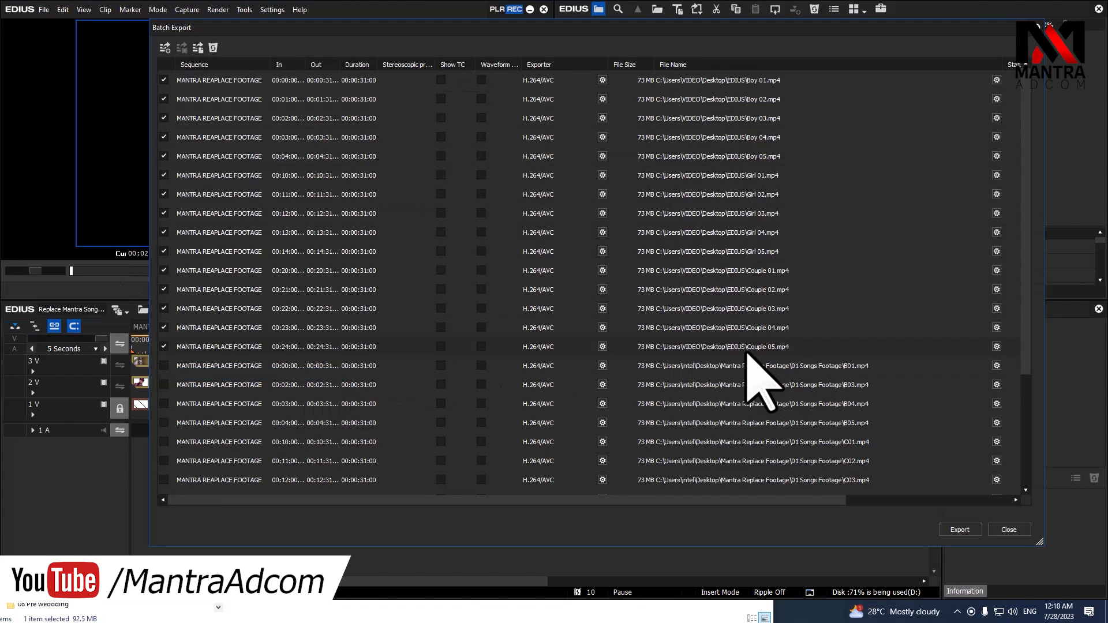
{"action": "left_click", "coordinate": [959, 530]}
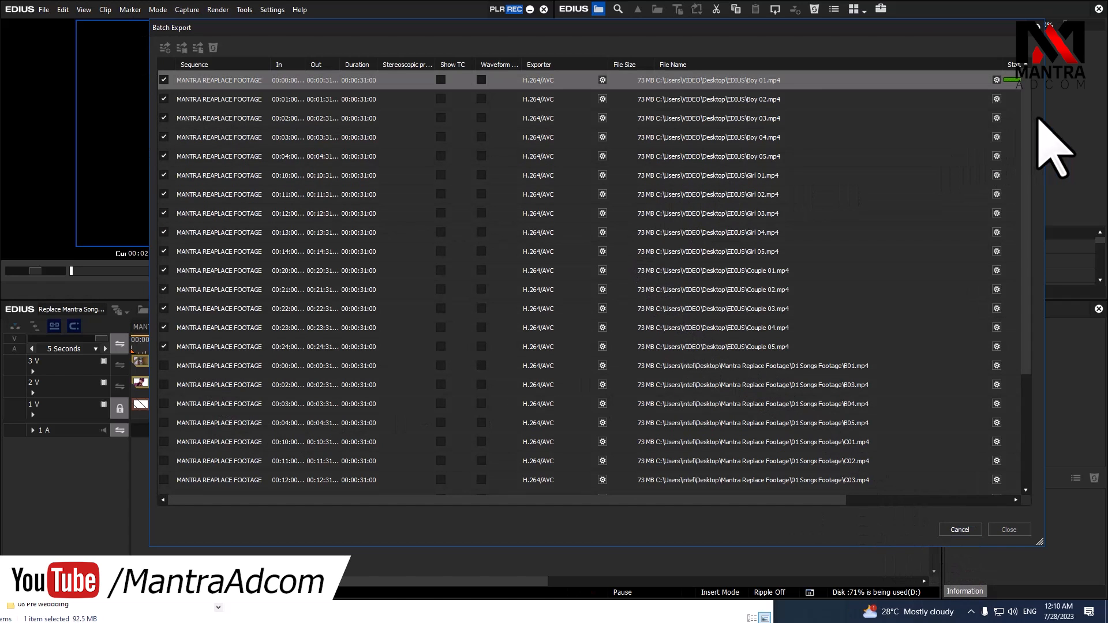
{"action": "left_click_drag", "start_coordinate": [770, 499], "coordinate": [874, 499]}
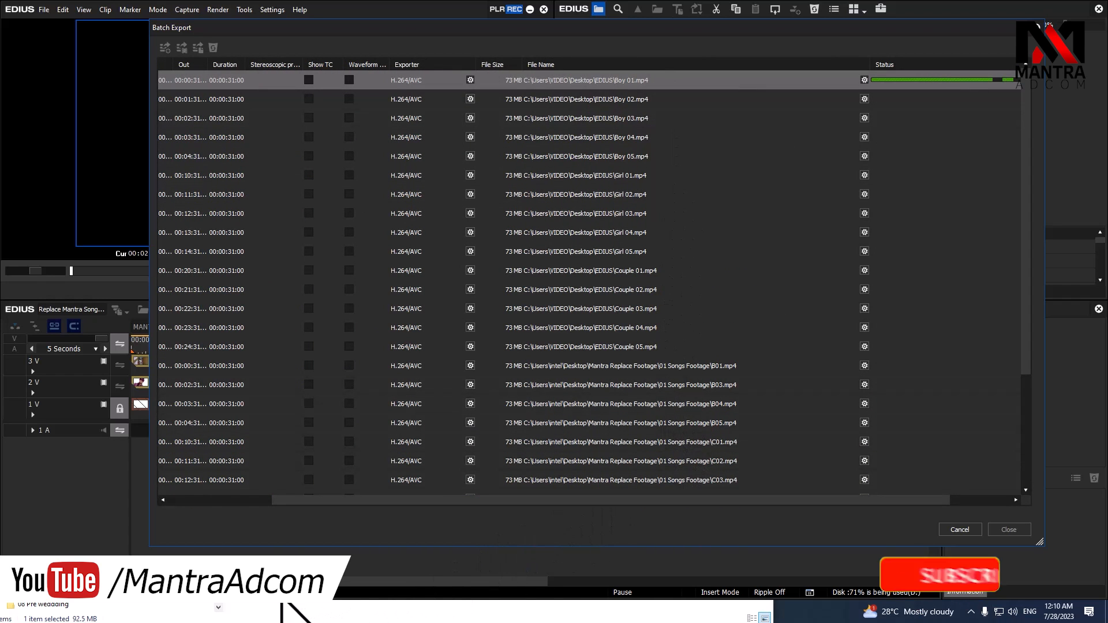
- Open the Desktop's EDIUS folder in File Explorer and examine the clips exported so far
{"action": "left_click", "coordinate": [331, 615]}
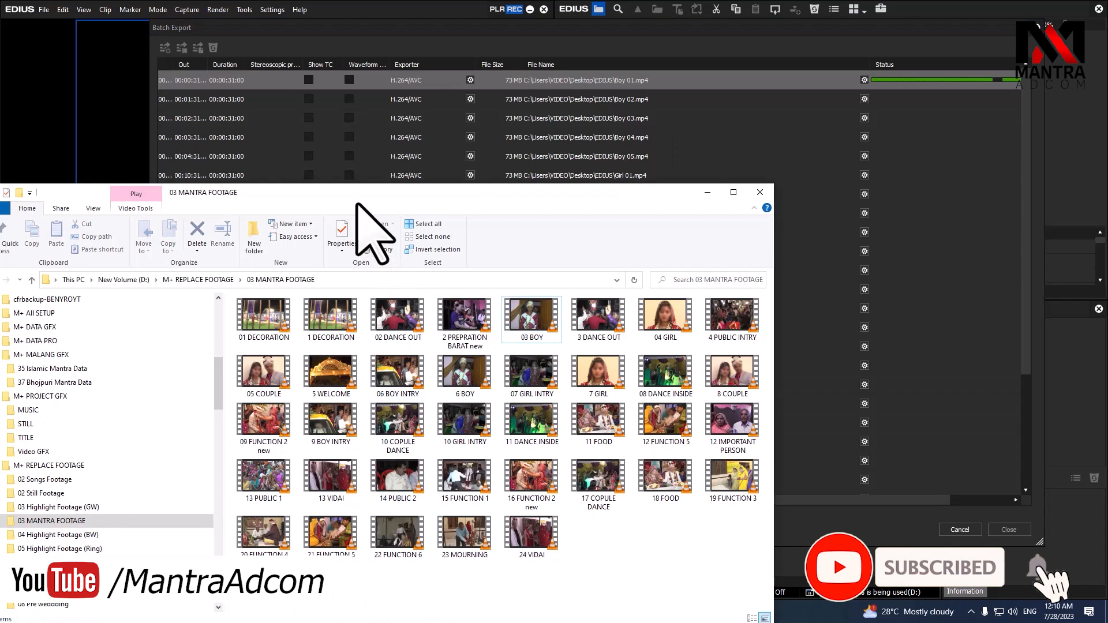
{"action": "left_click_drag", "start_coordinate": [358, 195], "coordinate": [613, 156]}
{"action": "scroll", "coordinate": [478, 346], "scroll_direction": "up", "scroll_amount": 1}
{"action": "scroll", "coordinate": [478, 346], "scroll_direction": "up", "scroll_amount": 7}
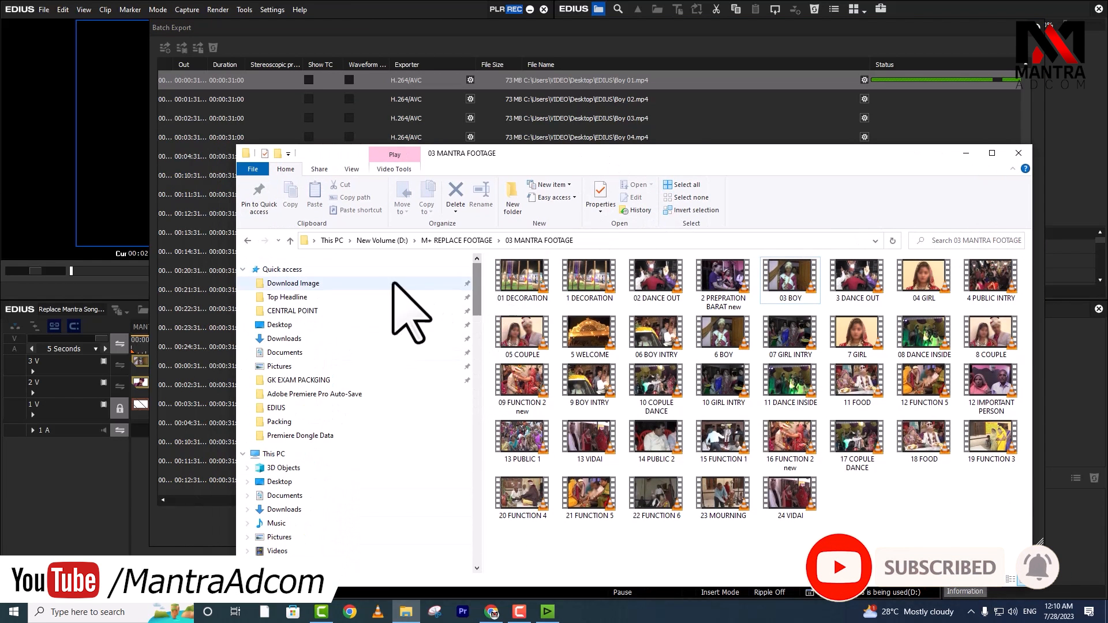
{"action": "left_click", "coordinate": [392, 324]}
{"action": "double_click", "coordinate": [551, 391]}
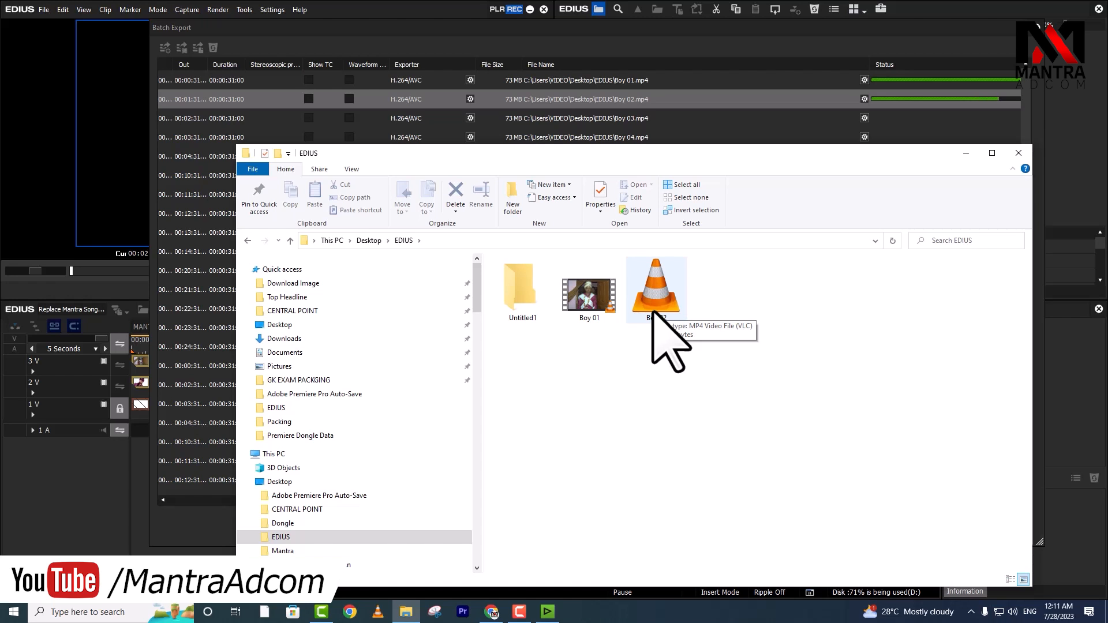
{"action": "left_click_drag", "start_coordinate": [733, 151], "coordinate": [663, 407]}
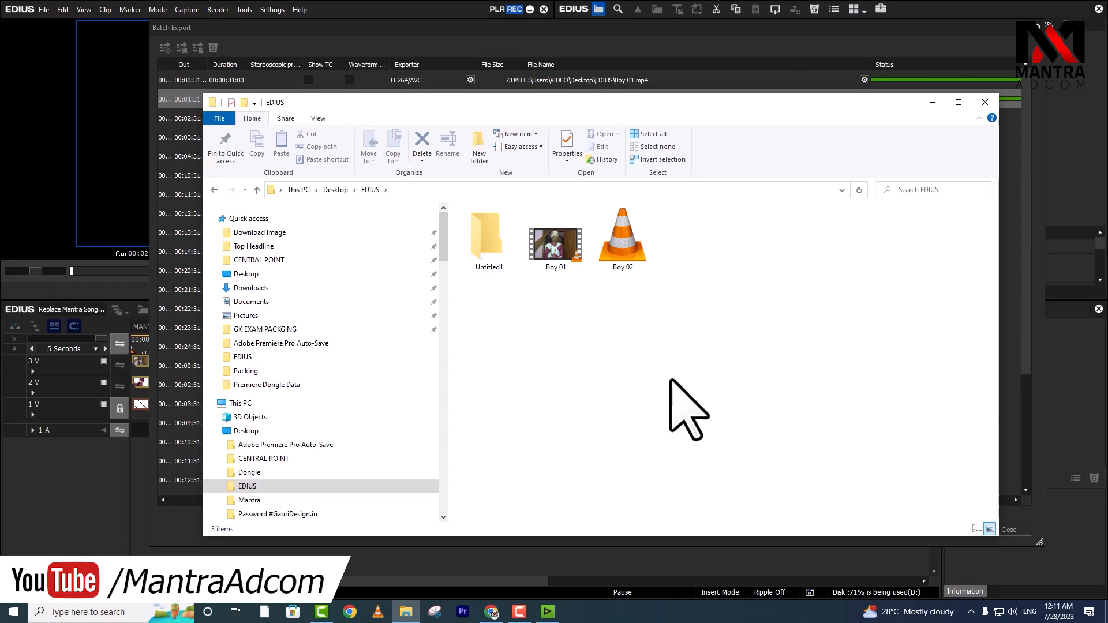
{"action": "left_click_drag", "start_coordinate": [753, 372], "coordinate": [552, 232]}
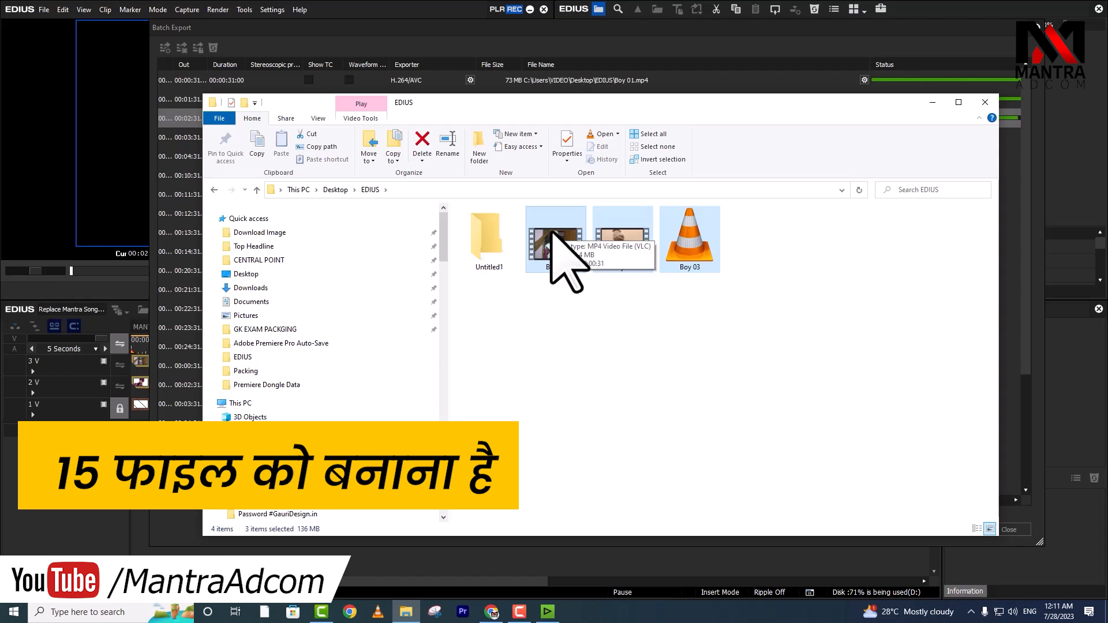
- Open the 02 Songs Footage folder inside M+ REPLACE FOOTAGE on drive D to examine the original song clips
{"action": "left_click", "coordinate": [244, 403]}
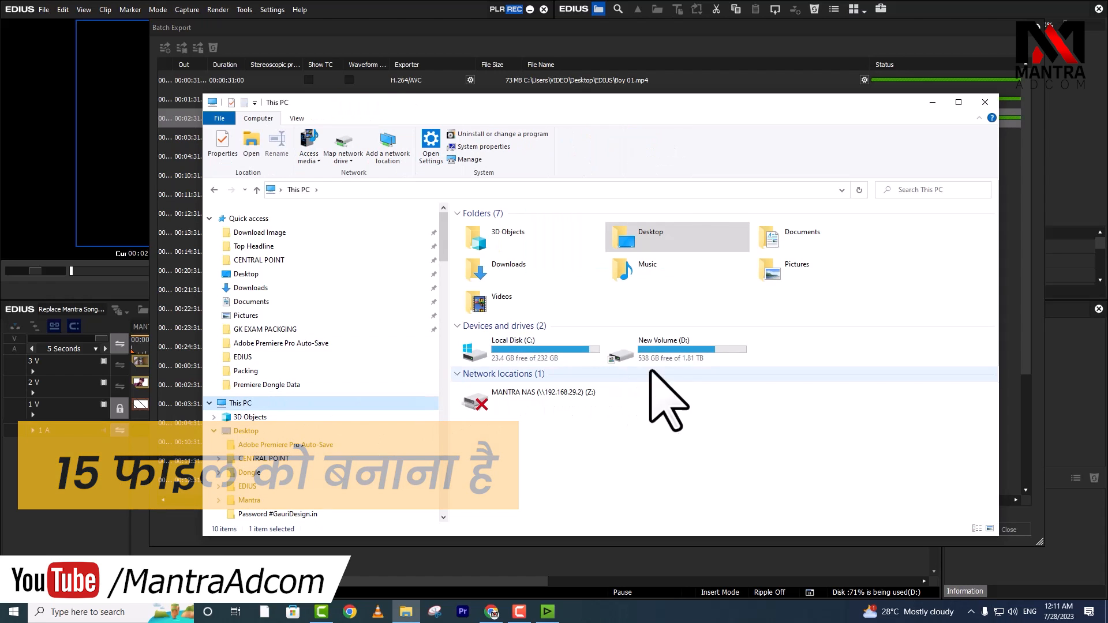
{"action": "double_click", "coordinate": [677, 361]}
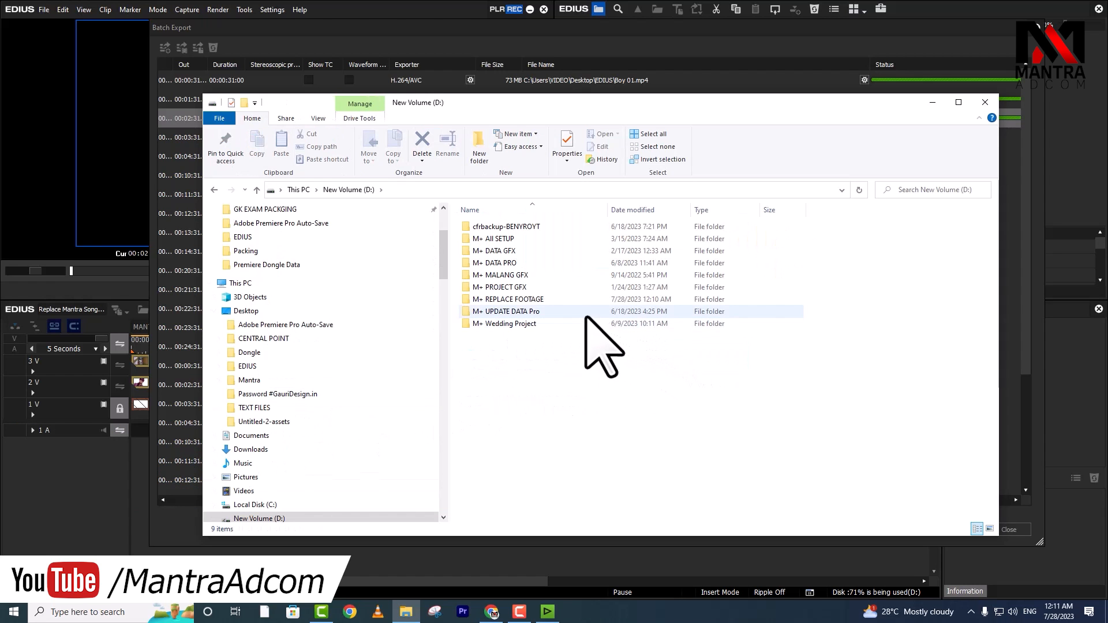
{"action": "double_click", "coordinate": [545, 300]}
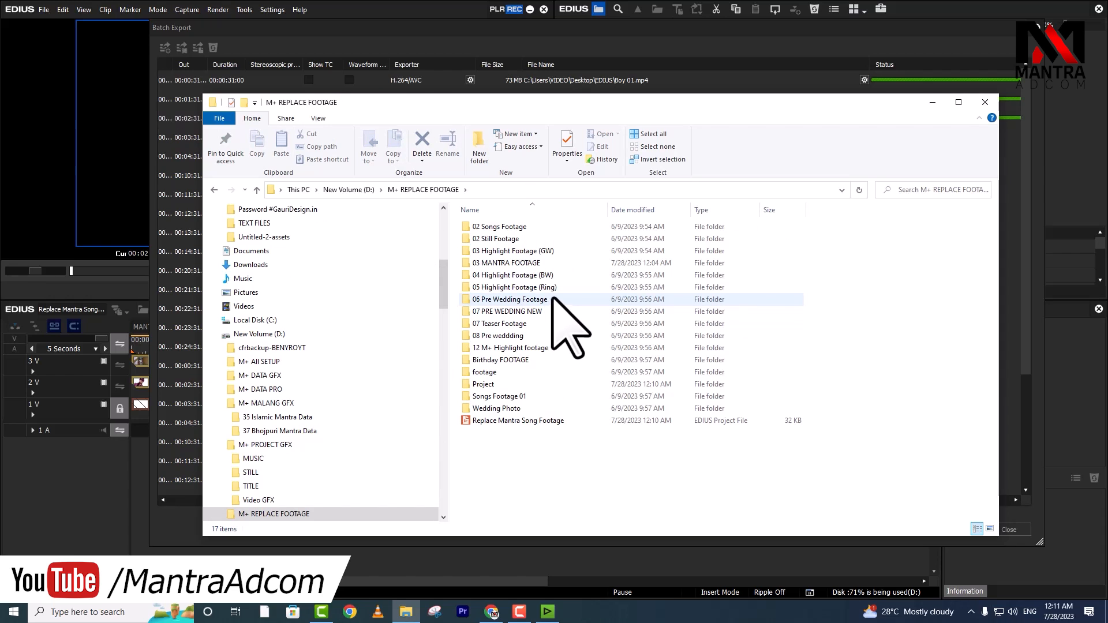
{"action": "double_click", "coordinate": [513, 227]}
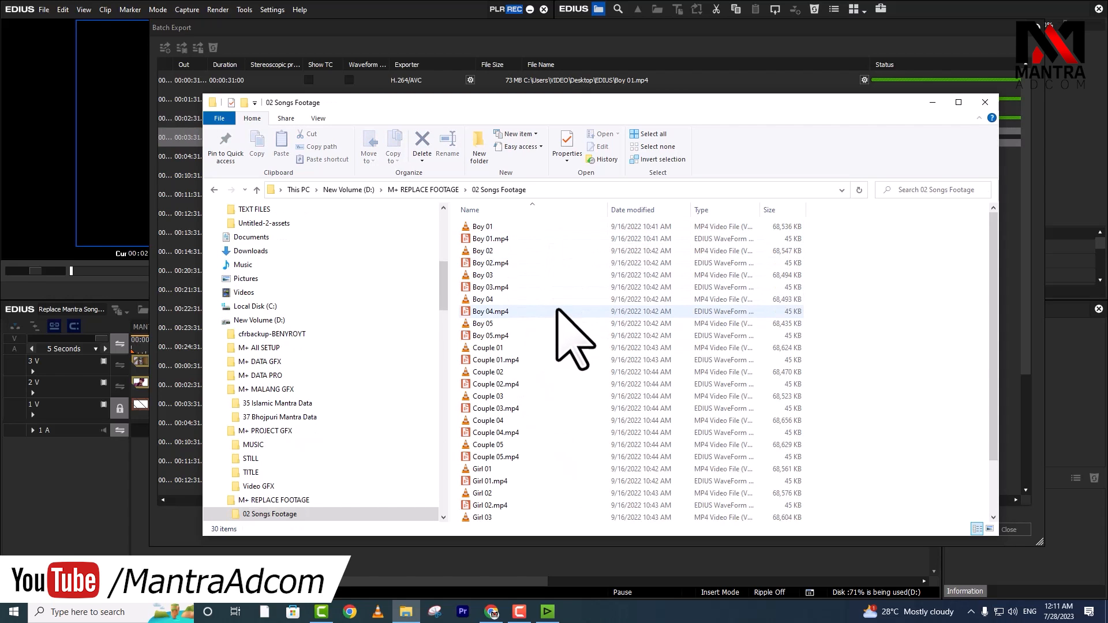
{"action": "left_click_drag", "start_coordinate": [618, 103], "coordinate": [557, 56]}
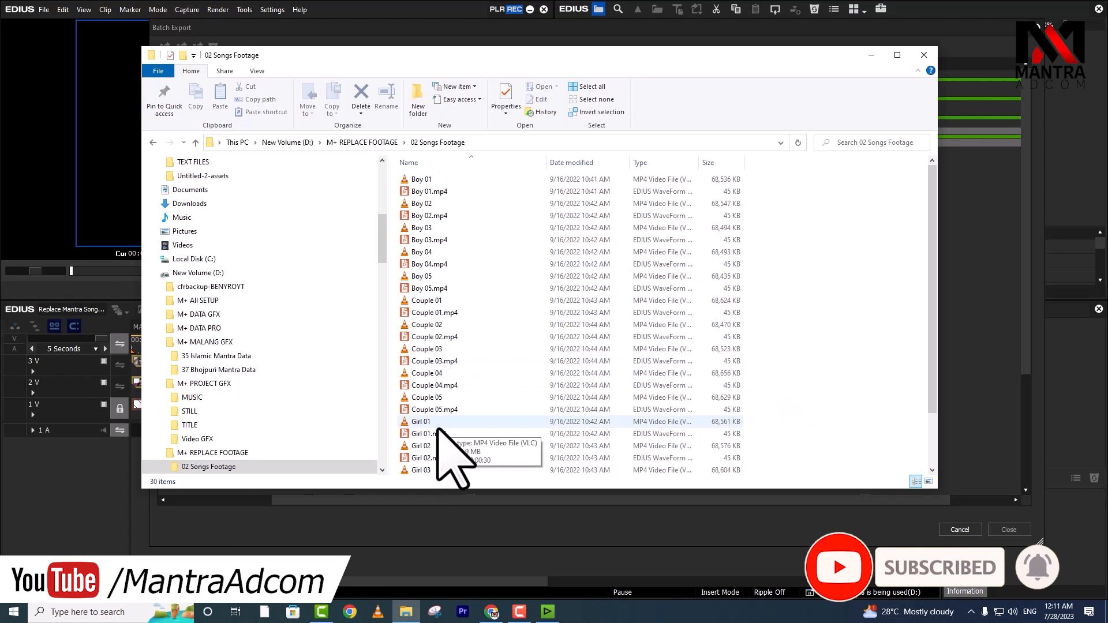
- Create a new folder in 02 Songs Footage and clear the EDIUS waveform files out of the clip list
{"action": "right_click", "coordinate": [773, 305]}
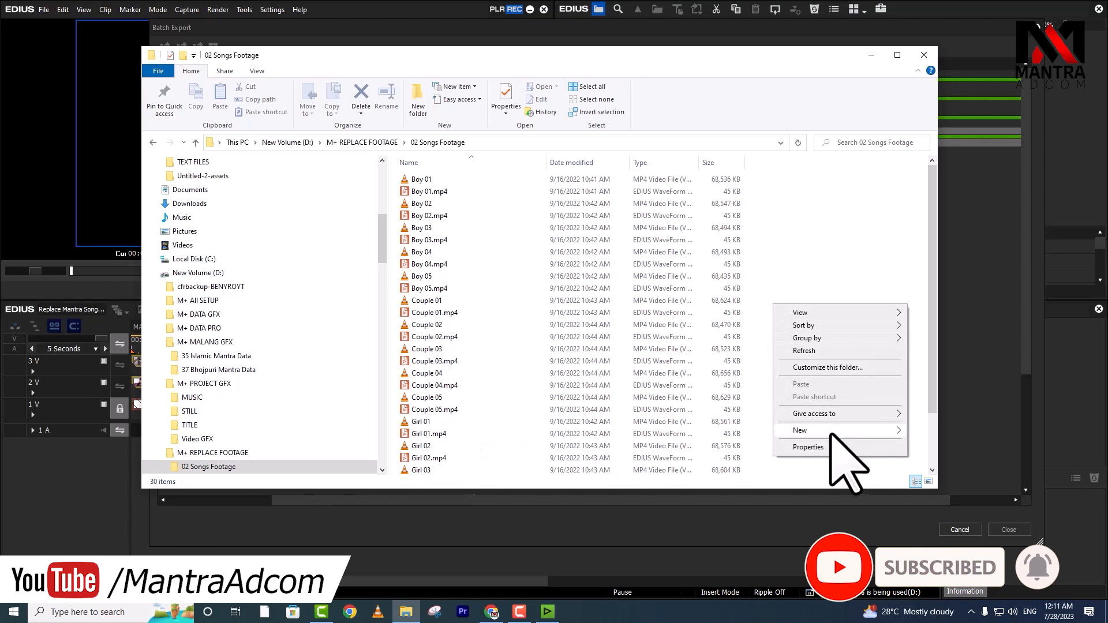
{"action": "mouse_move", "coordinate": [831, 433]}
{"action": "left_click", "coordinate": [932, 434]}
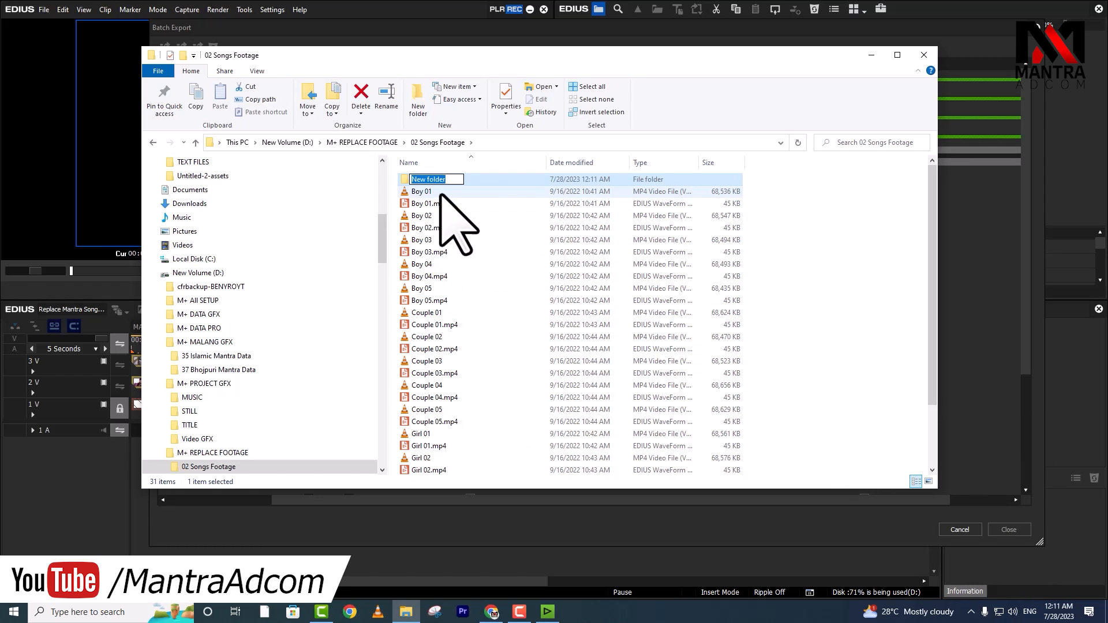
{"action": "left_click_drag", "start_coordinate": [442, 194], "coordinate": [458, 530]}
{"action": "scroll", "coordinate": [500, 369], "scroll_direction": "up", "scroll_amount": 2}
- Try to move the original Boy, Couple and Girl clips out of 02 Songs Footage into the new folder
{"action": "left_click_drag", "start_coordinate": [500, 369], "coordinate": [424, 181]}
{"action": "left_click", "coordinate": [497, 249]}
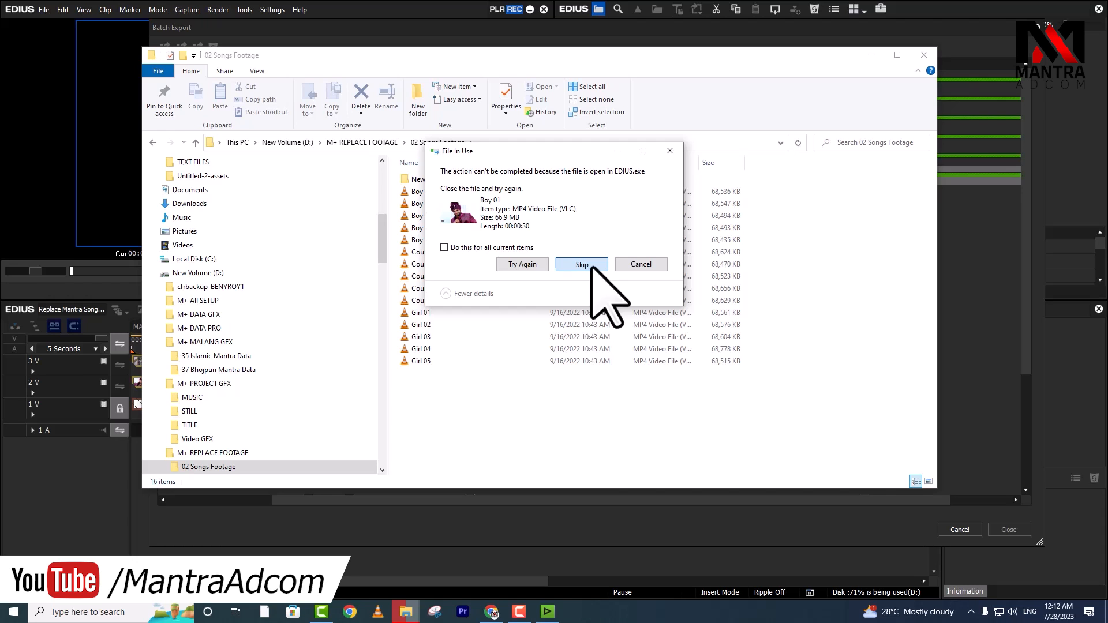
{"action": "left_click", "coordinate": [591, 267]}
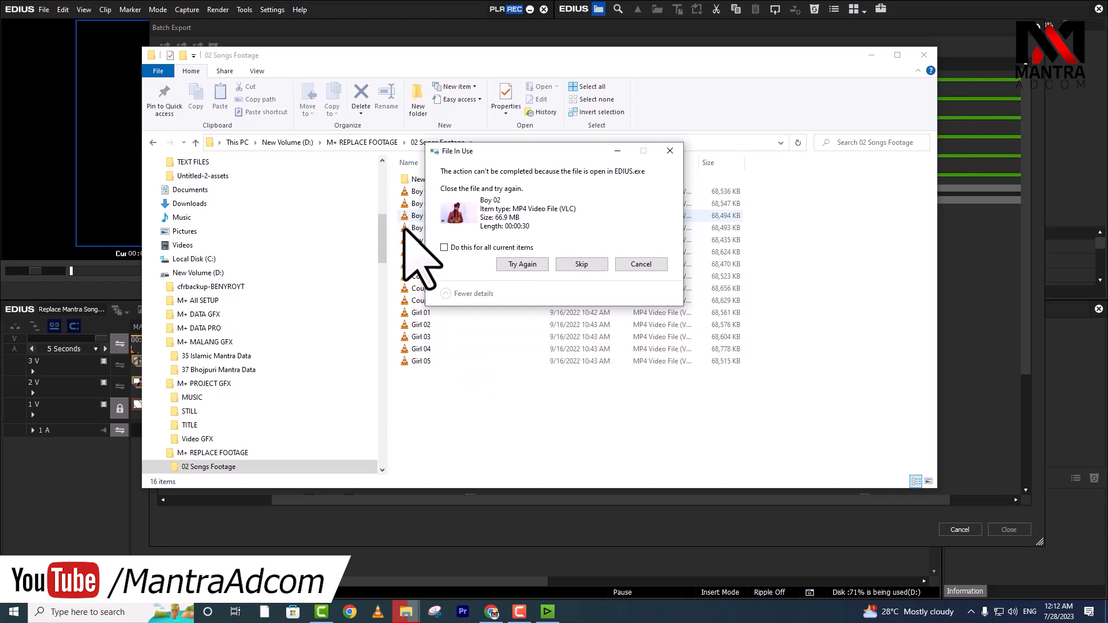
{"action": "left_click", "coordinate": [640, 264]}
{"action": "left_click_drag", "start_coordinate": [447, 411], "coordinate": [432, 189]}
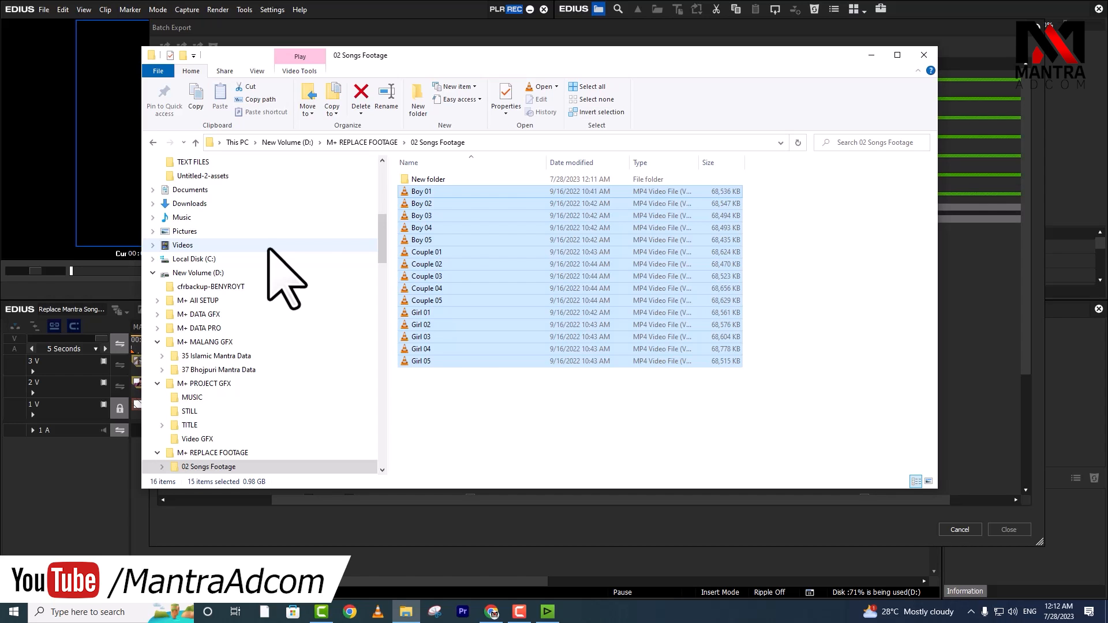
{"action": "left_click", "coordinate": [488, 417]}
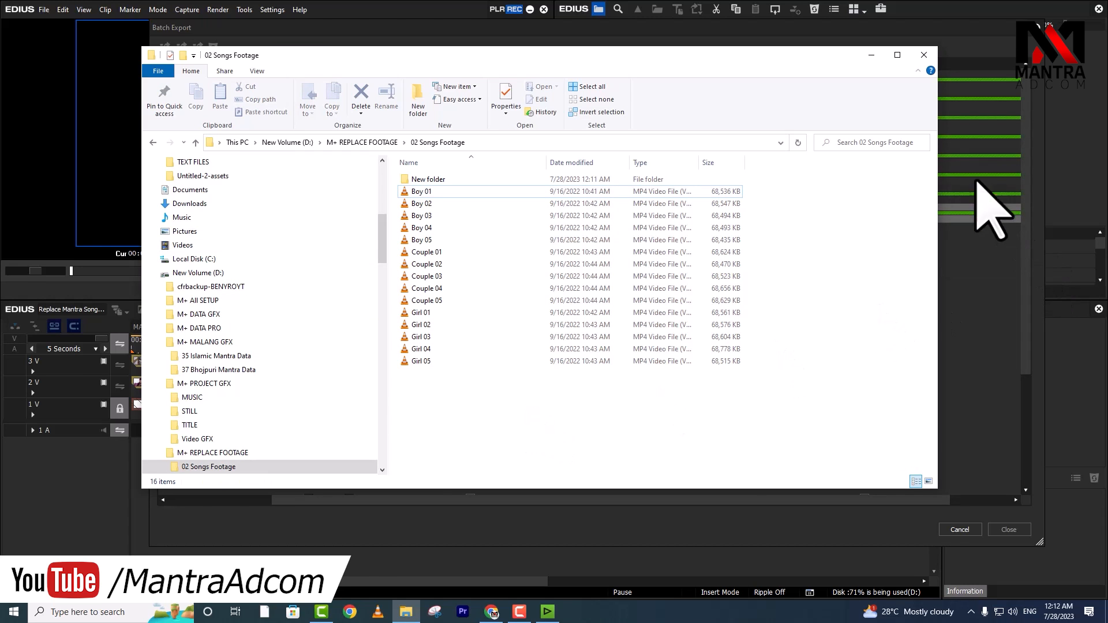
- Cancel the running batch export in EDIUS and close the batch export window
{"action": "left_click", "coordinate": [981, 52]}
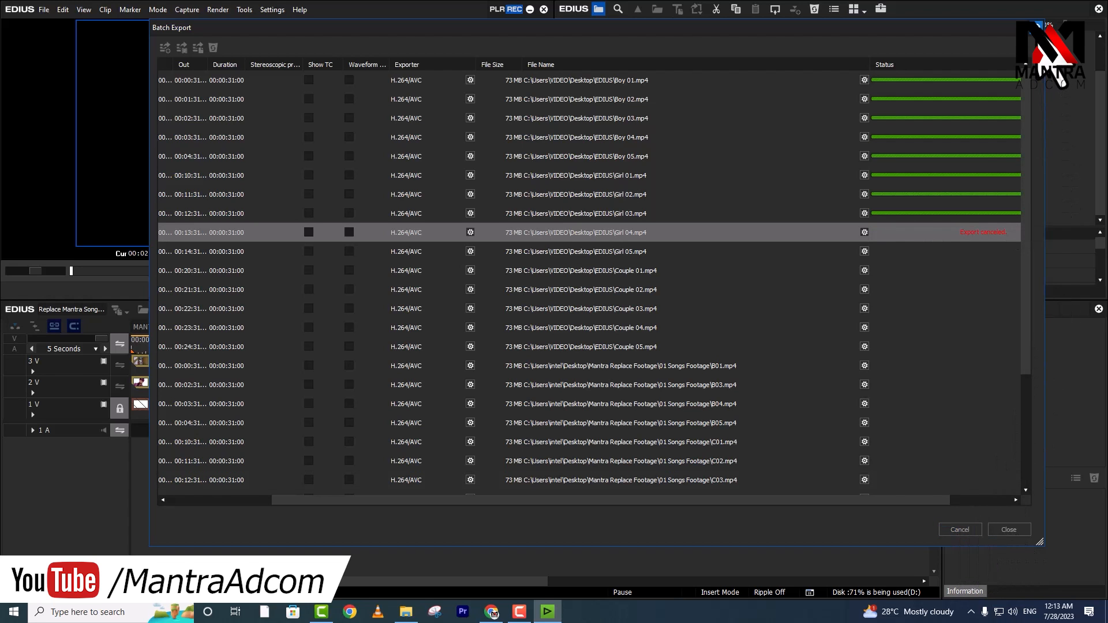
{"action": "left_click", "coordinate": [1008, 529]}
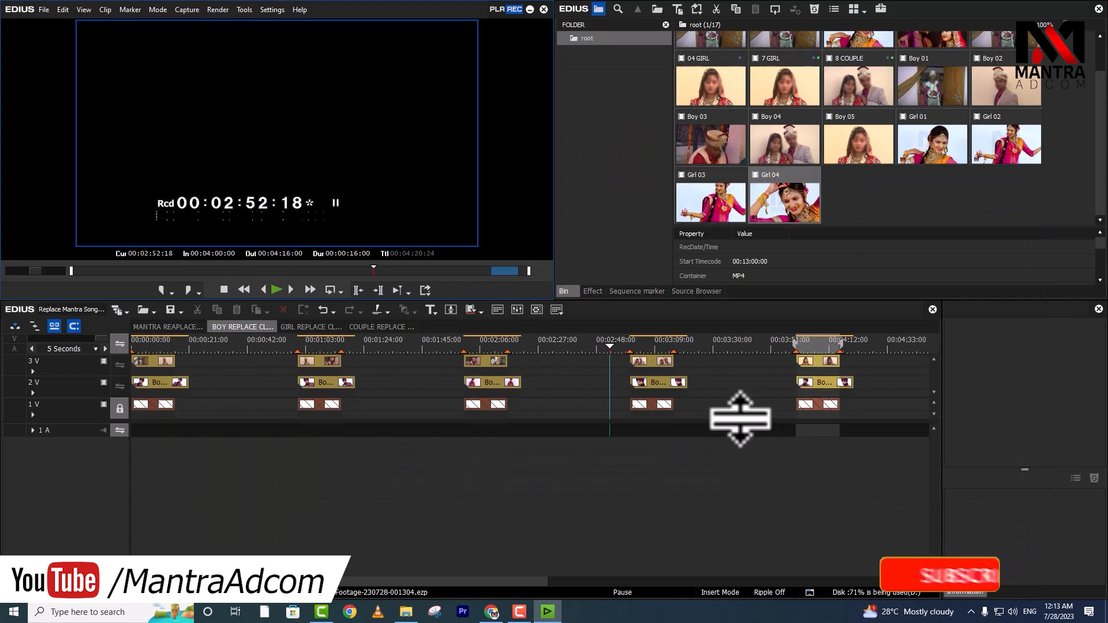
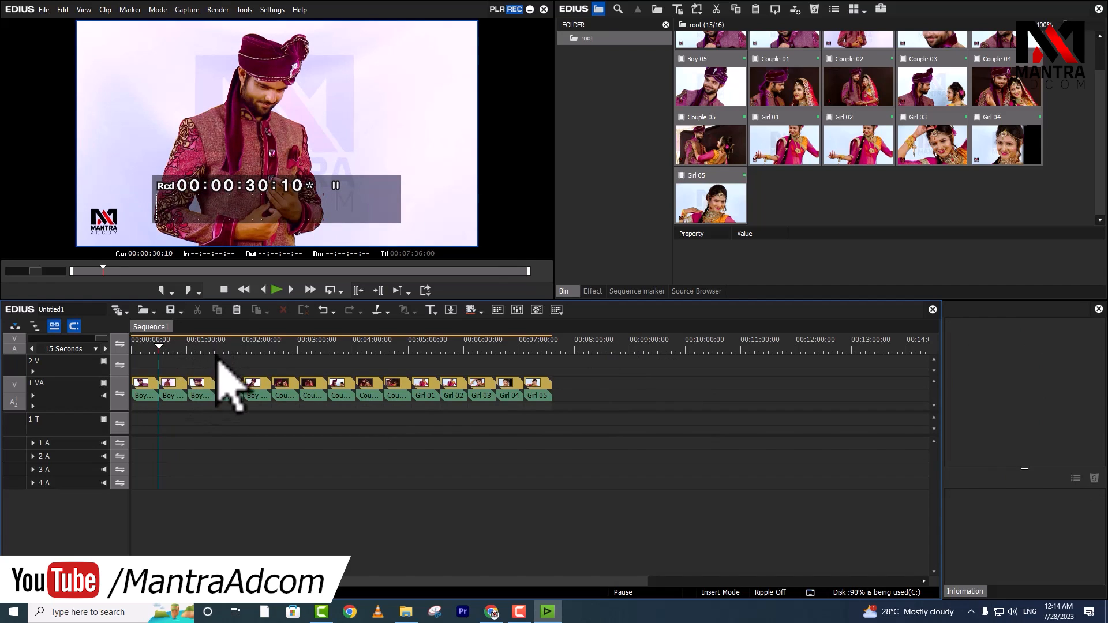
- Turn on ripple mode for the timeline of the new project
{"action": "left_click", "coordinate": [14, 325]}
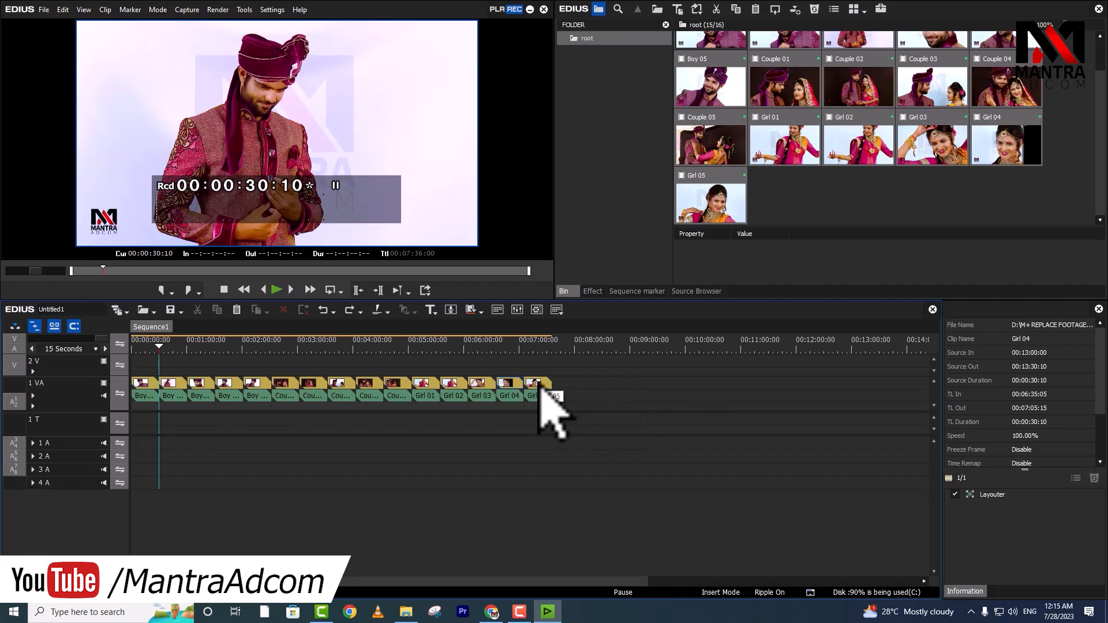
- Try placing the Girl 05 clip on track 2 V beyond the sequence's end, and remove it again
{"action": "left_click_drag", "start_coordinate": [539, 396], "coordinate": [576, 362]}
{"action": "key", "text": "ctrl+z"}
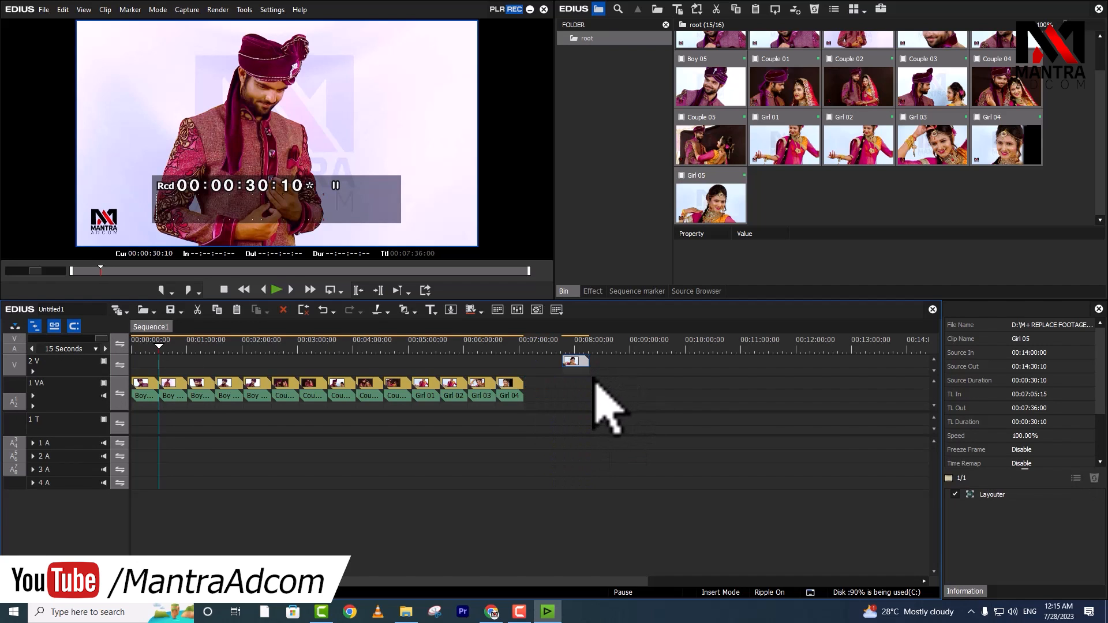
{"action": "left_click", "coordinate": [542, 383]}
{"action": "left_click_drag", "start_coordinate": [544, 383], "coordinate": [611, 367]}
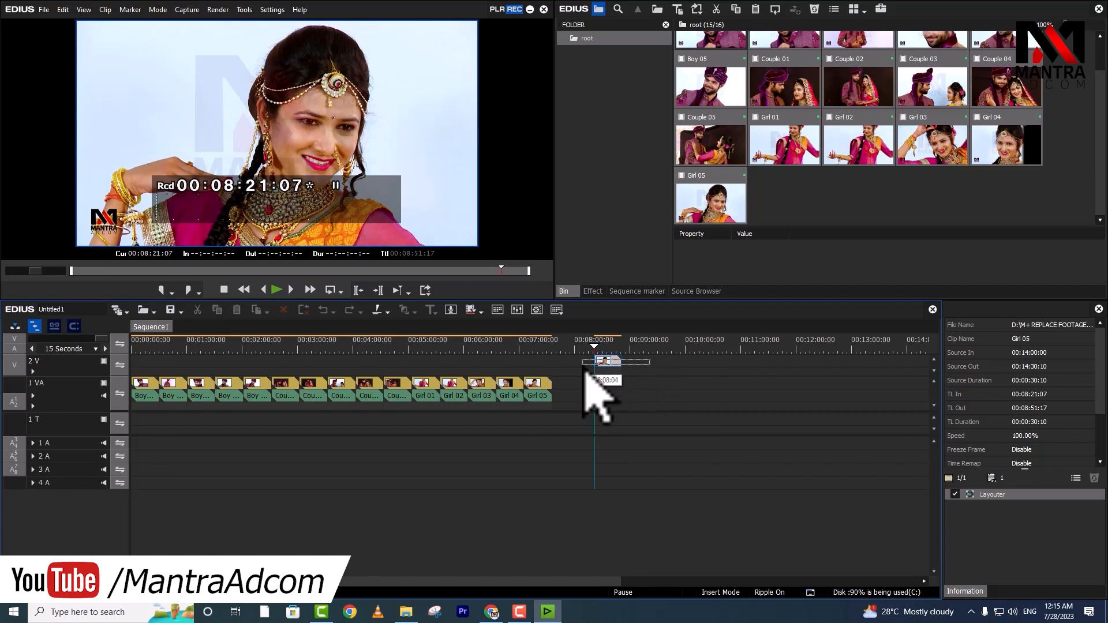
{"action": "key", "text": "Delete"}
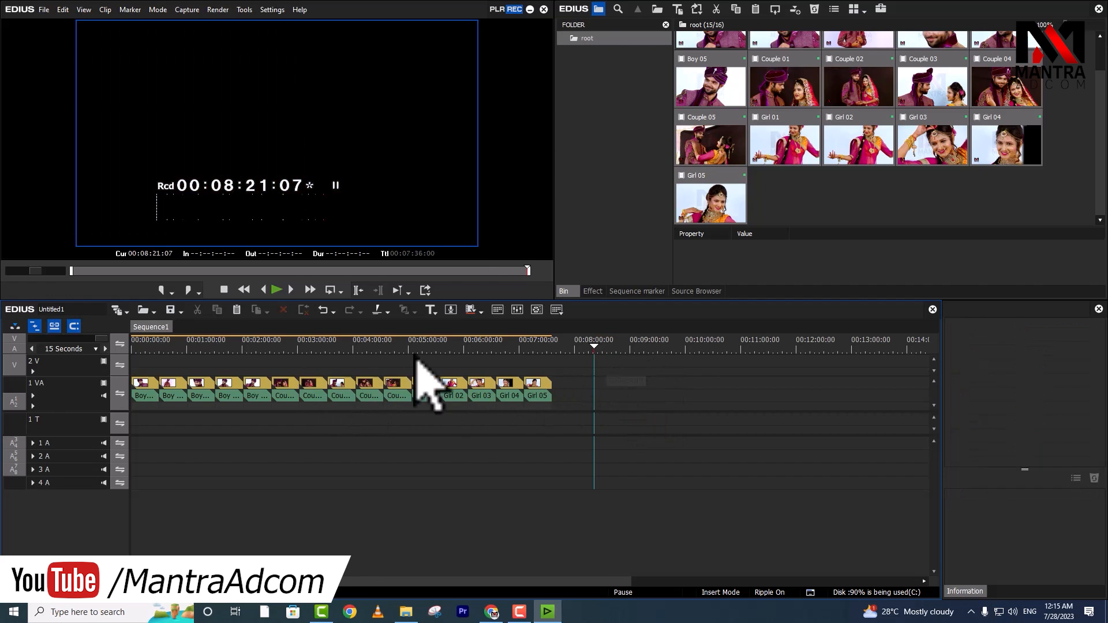
- Insert the copied Girl 05 clip on track 2 V after each of the Boy 01, Boy 02, Boy 03 and Boy 04 clips
{"action": "left_click", "coordinate": [159, 345]}
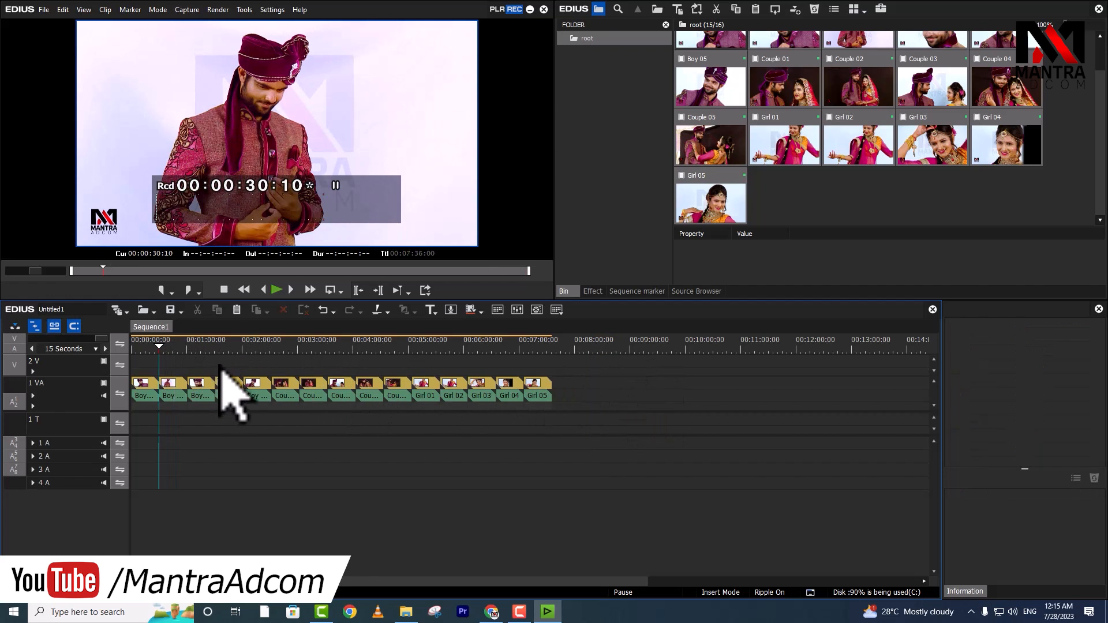
{"action": "key", "text": "ctrl+v"}
{"action": "left_click", "coordinate": [214, 345]}
{"action": "key", "text": "ctrl+v"}
{"action": "left_click_drag", "start_coordinate": [236, 345], "coordinate": [271, 345]}
{"action": "key", "text": "ctrl+v"}
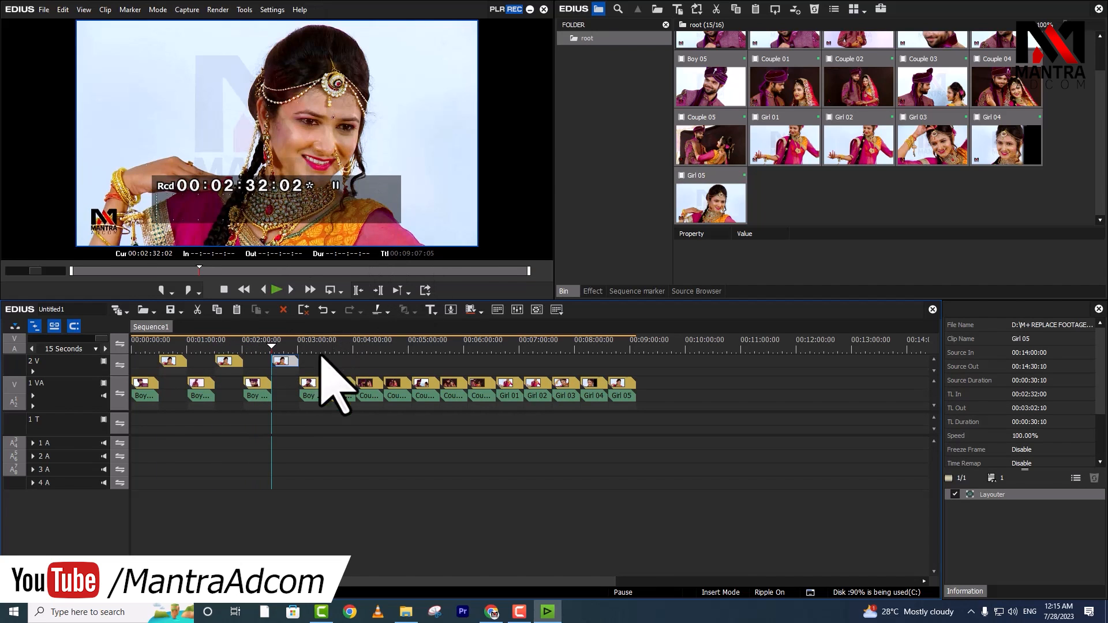
{"action": "key", "text": "s"}
{"action": "key", "text": "s"}
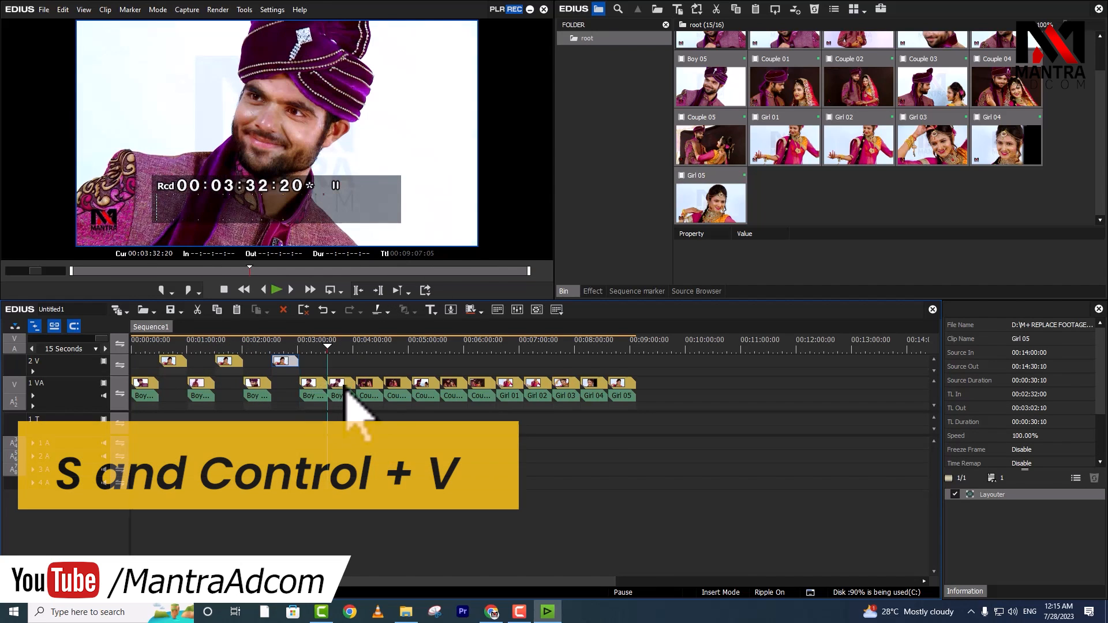
{"action": "key", "text": "ctrl+v"}
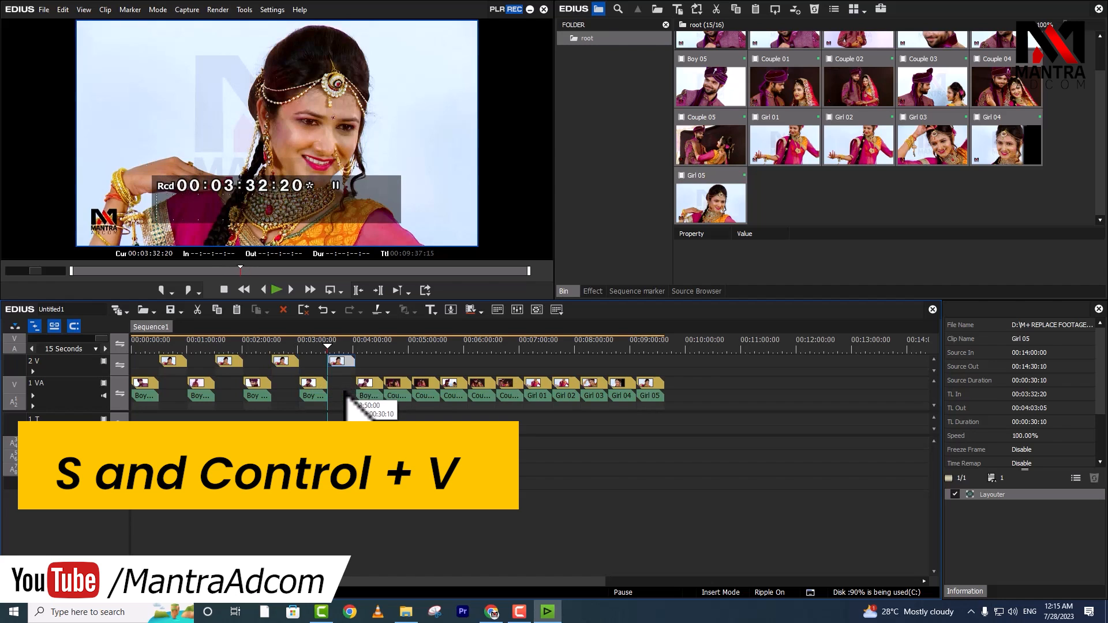
{"action": "key", "text": "s"}
{"action": "key", "text": "ctrl+v"}
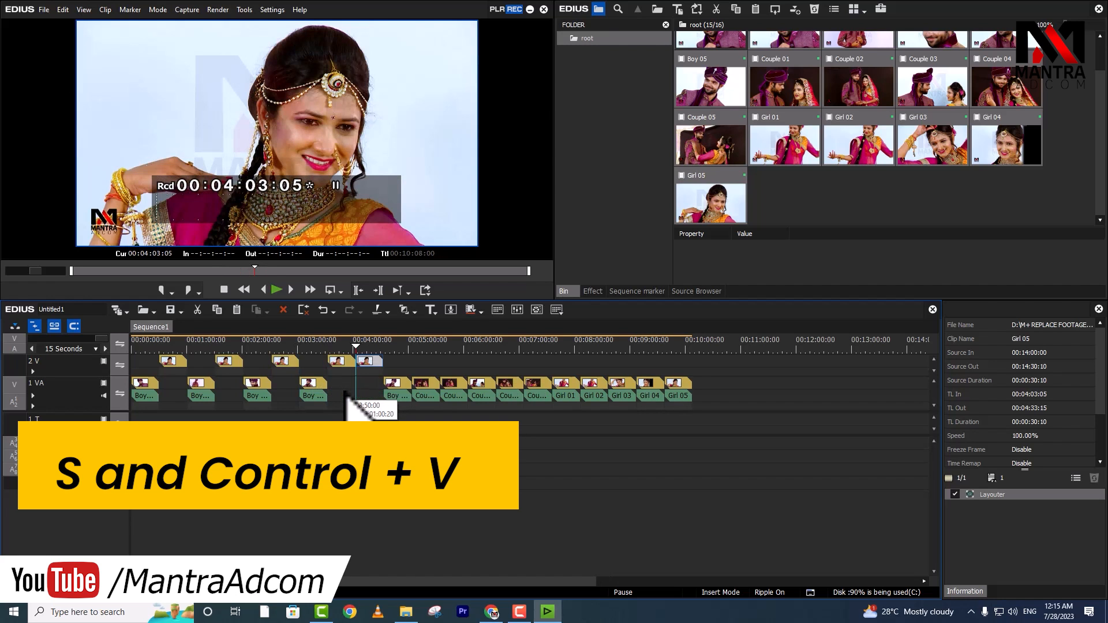
{"action": "key", "text": "s"}
{"action": "key", "text": "ctrl+v"}
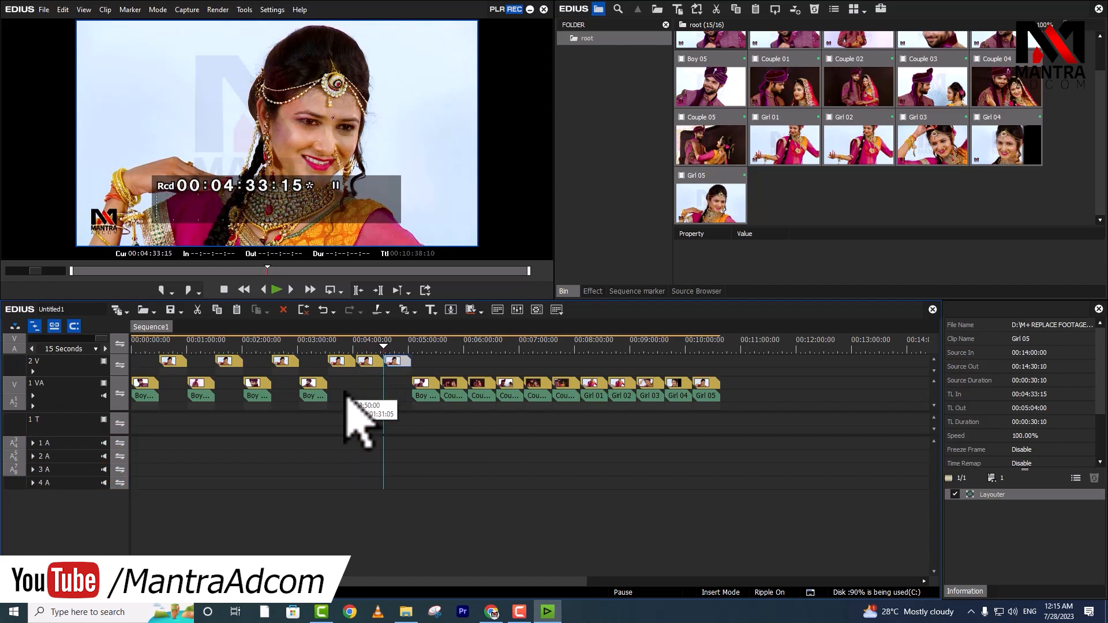
{"action": "key", "text": "ctrl+z"}
{"action": "key", "text": "ctrl+z"}
- Insert the Girl 05 clip on track 2 V after the Boy 05 and Couple 01 clips
{"action": "key", "text": "s"}
{"action": "key", "text": "ctrl+v"}
{"action": "key", "text": "s"}
{"action": "key", "text": "s"}
{"action": "key", "text": "ctrl+v"}
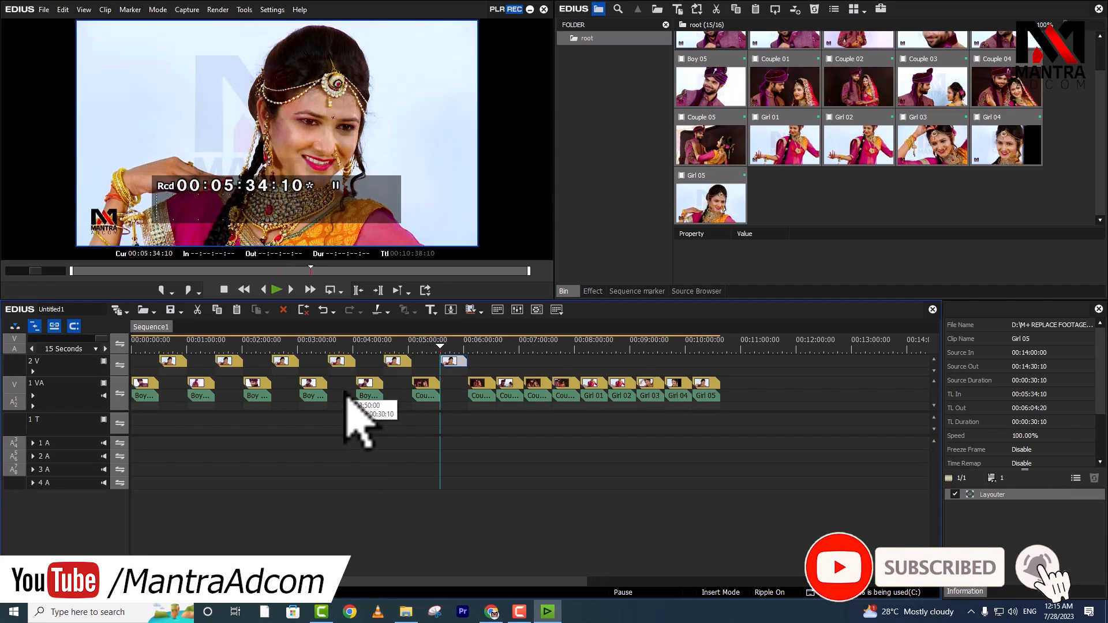
- Insert the Girl 05 clip on track 2 V after each of the Couple 02, Couple 03, Couple 04 and Couple 05 clips
{"action": "key", "text": "s"}
{"action": "key", "text": "s"}
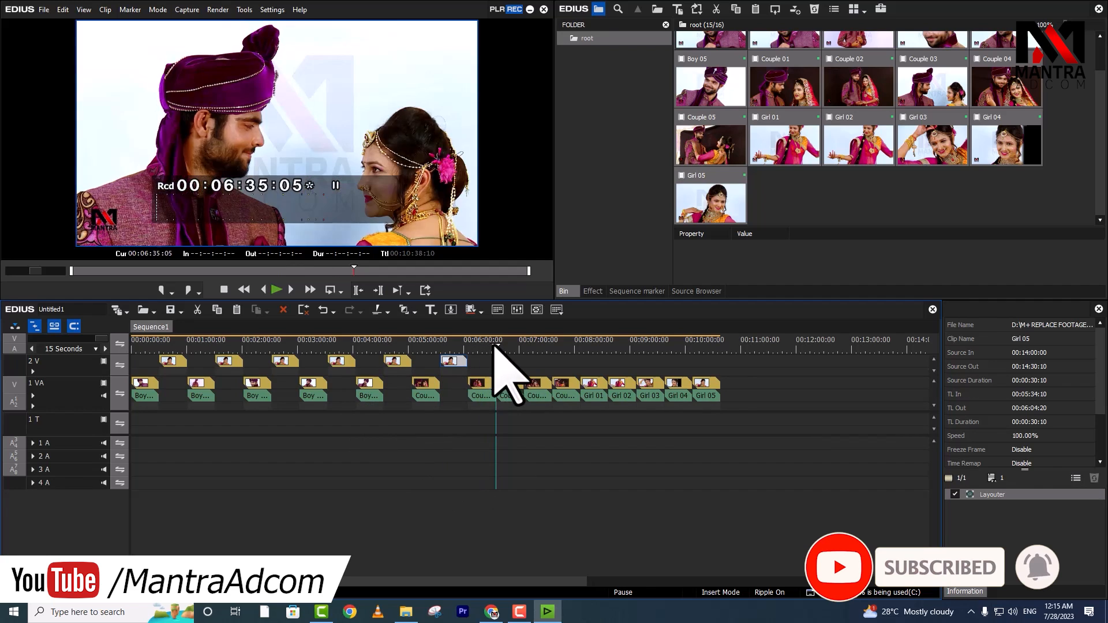
{"action": "key", "text": "ctrl+v"}
{"action": "key", "text": "s"}
{"action": "key", "text": "s"}
{"action": "key", "text": "ctrl+v"}
{"action": "key", "text": "s"}
{"action": "key", "text": "s"}
{"action": "key", "text": "ctrl+v"}
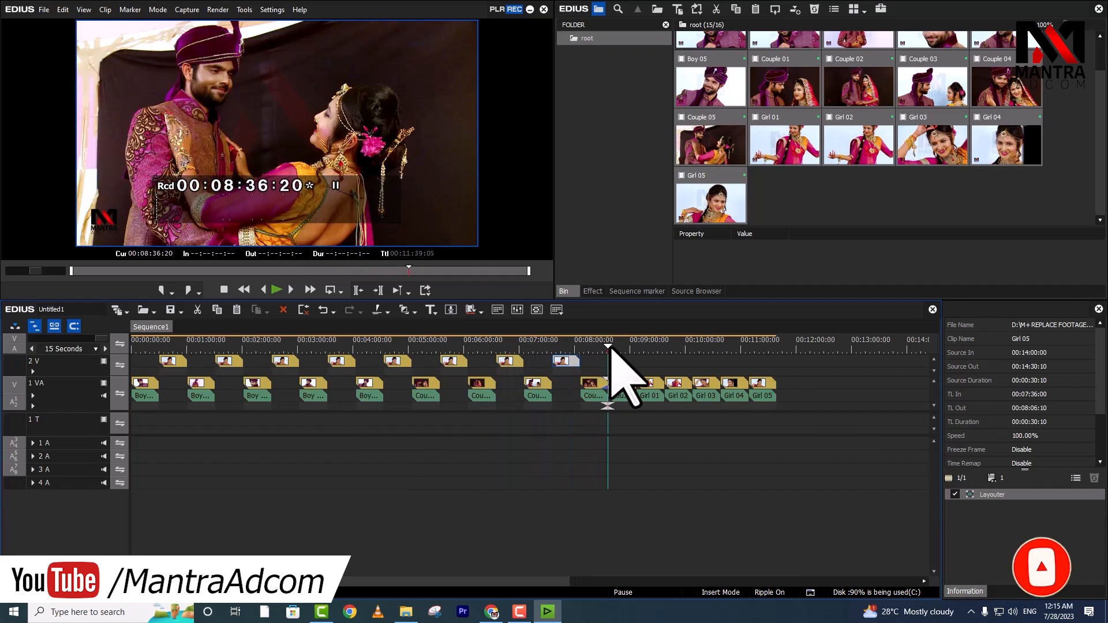
{"action": "key", "text": "s"}
{"action": "key", "text": "s"}
{"action": "key", "text": "ctrl+v"}
- Insert the Girl 05 clip on track 2 V after each of the Girl 01, Girl 02, Girl 03 and Girl 04 clips
{"action": "key", "text": "s"}
{"action": "key", "text": "s"}
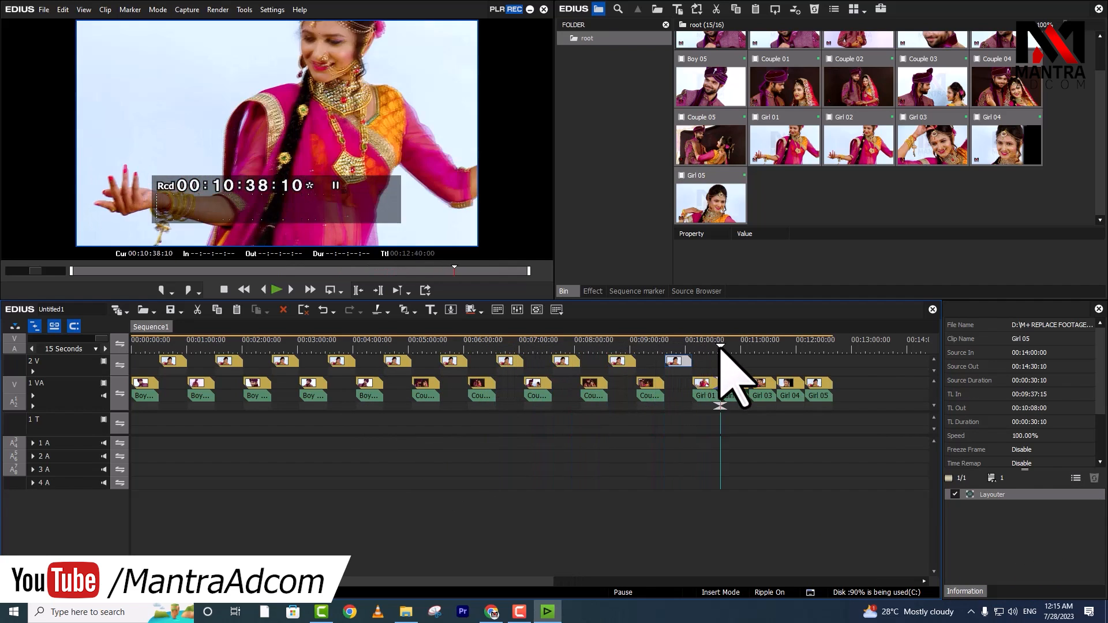
{"action": "key", "text": "ctrl+v"}
{"action": "key", "text": "s"}
{"action": "key", "text": "s"}
{"action": "key", "text": "ctrl+v"}
{"action": "key", "text": "s"}
{"action": "key", "text": "s"}
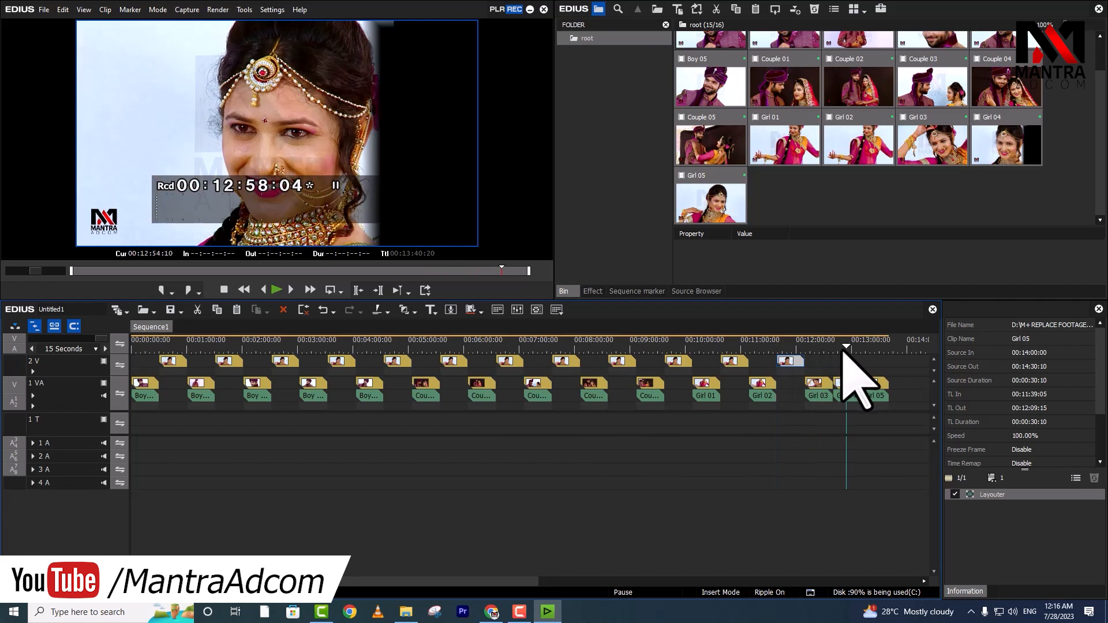
{"action": "key", "text": "ctrl+v"}
{"action": "left_click_drag", "start_coordinate": [879, 348], "coordinate": [903, 363]}
{"action": "key", "text": "ctrl+v"}
- Select all Girl 05 clips on track 2 V, try deleting them with ripple mode on, and undo the deletion
{"action": "left_click_drag", "start_coordinate": [461, 583], "coordinate": [472, 584]}
{"action": "left_click_drag", "start_coordinate": [910, 363], "coordinate": [135, 366]}
{"action": "key", "text": "BackSpace"}
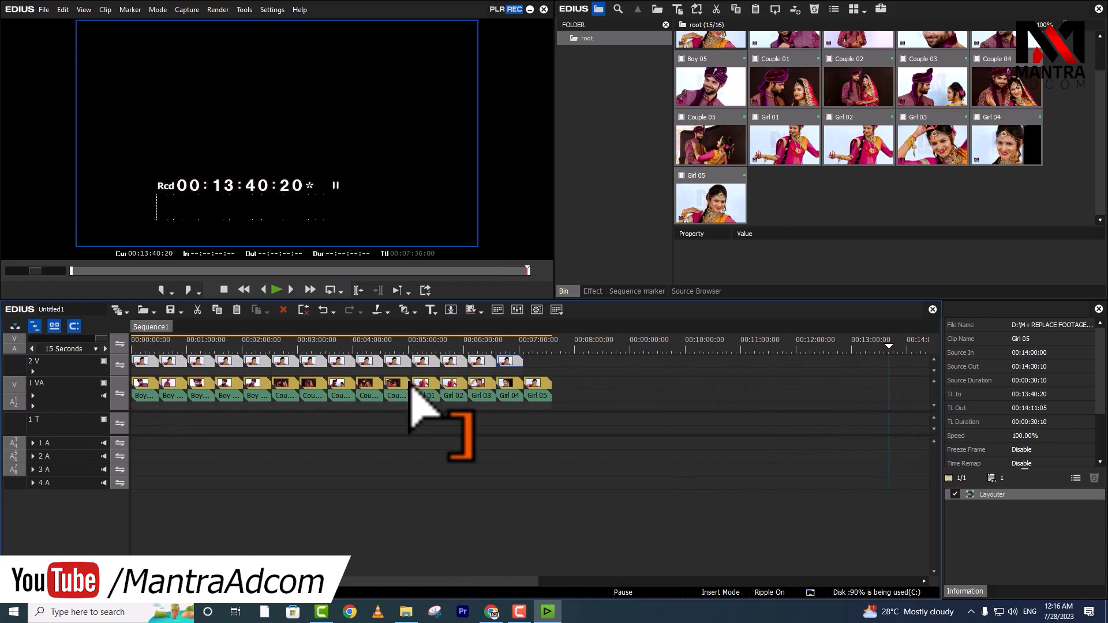
{"action": "key", "text": "ctrl+z"}
- Turn off ripple mode, try deleting the selected Girl 05 clips from track 2 V, and undo the deletion
{"action": "left_click", "coordinate": [35, 326]}
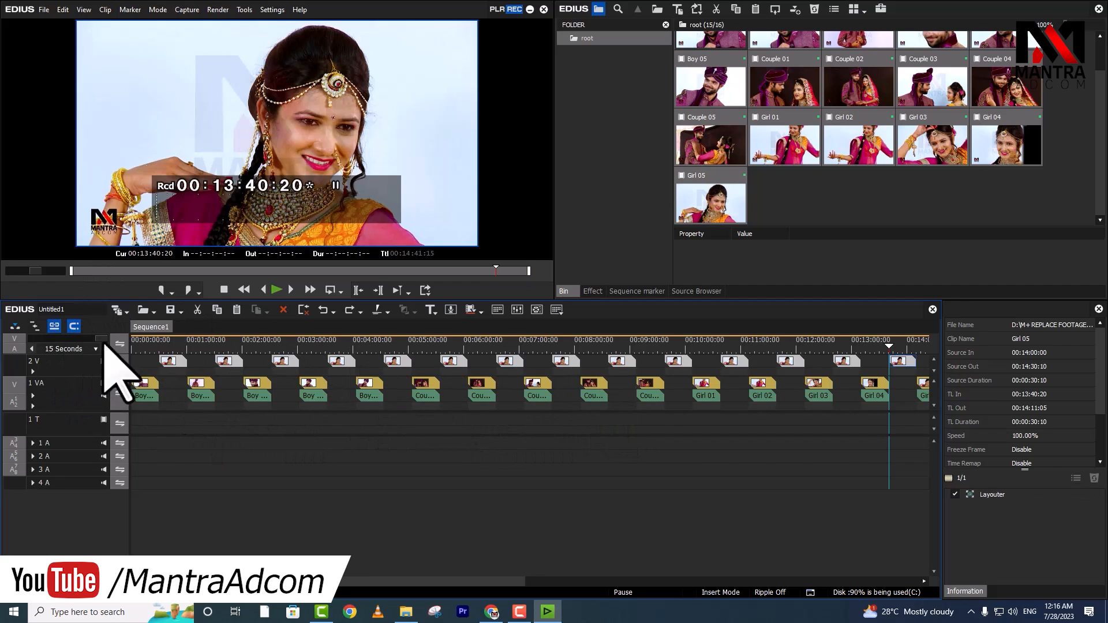
{"action": "key", "text": "Delete"}
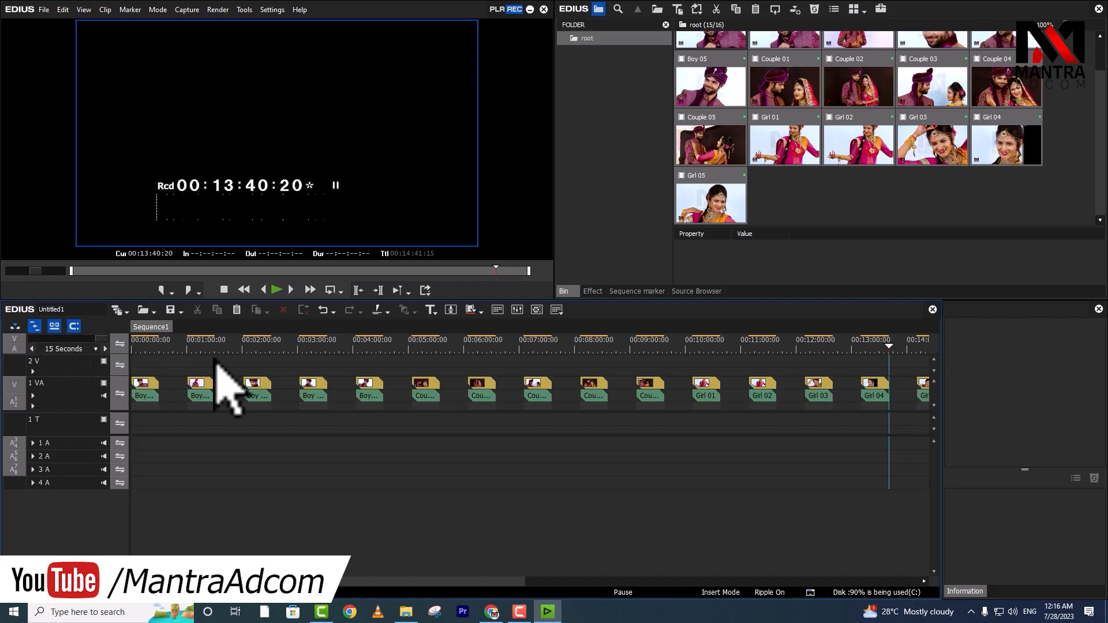
{"action": "key", "text": "ctrl+z"}
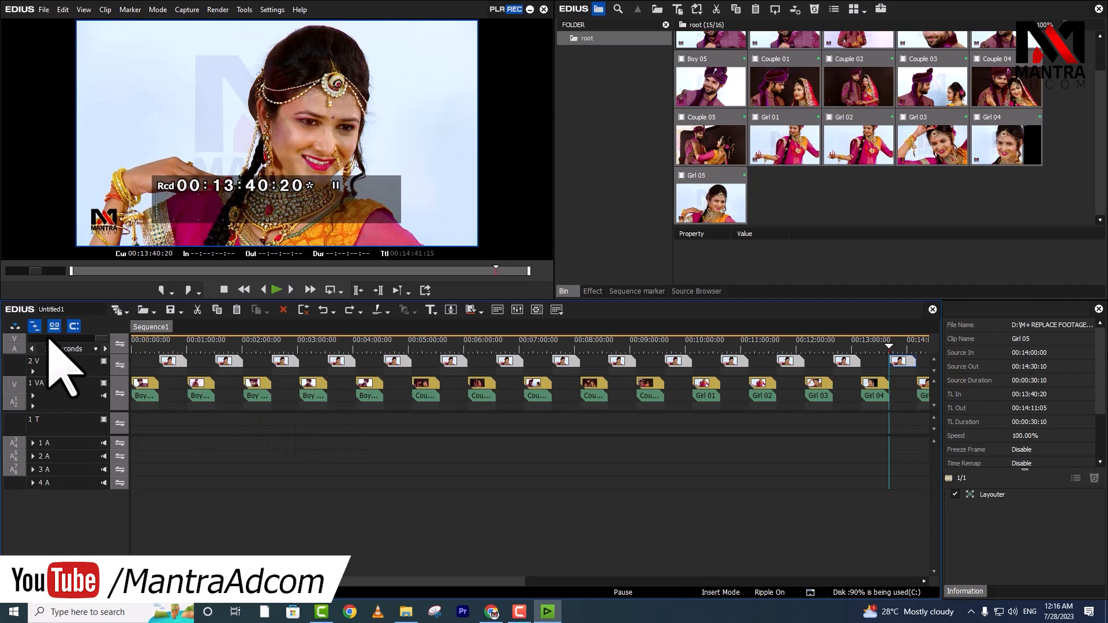
- Try removing the selected Girl 05 clips again with ripple mode back on, and undo the removal
{"action": "key", "text": "ctrl+y"}
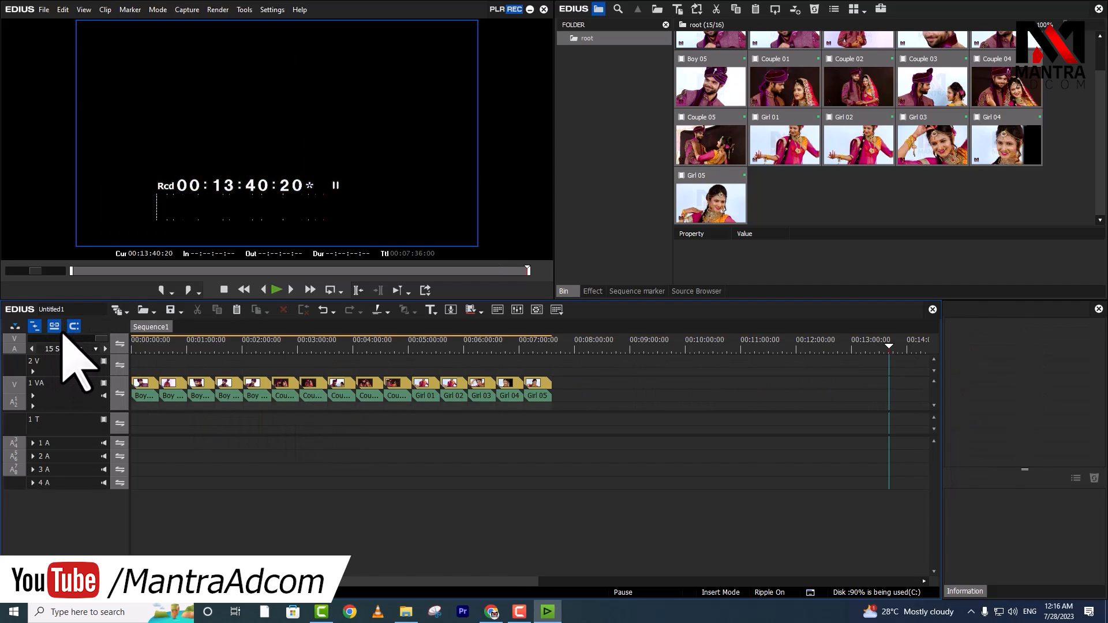
{"action": "key", "text": "ctrl+z"}
{"action": "key", "text": "ctrl+y"}
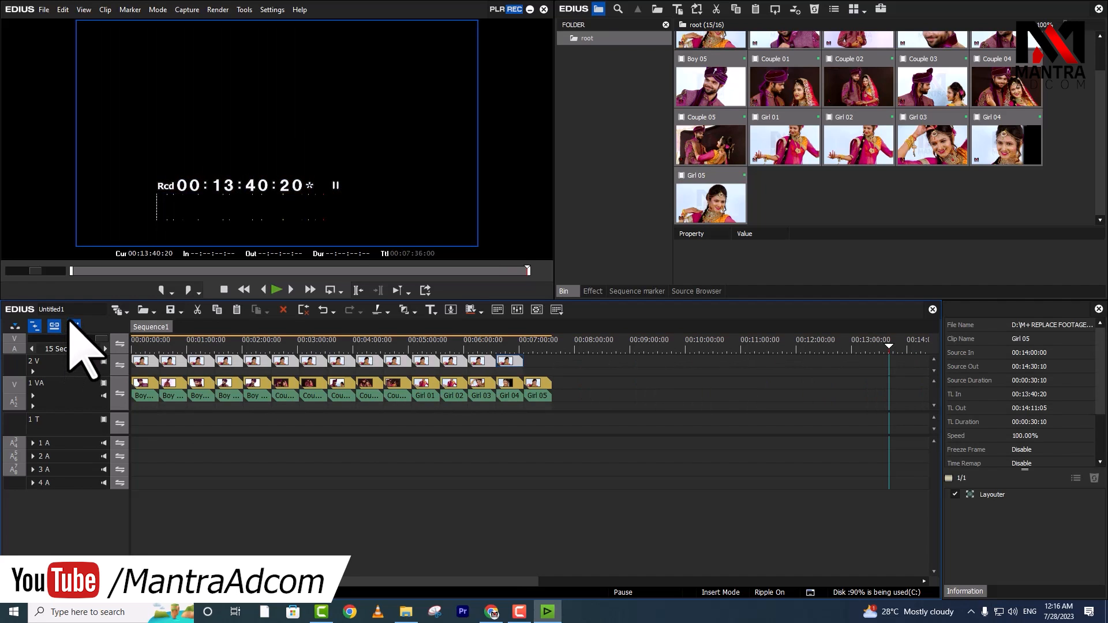
{"action": "key", "text": "ctrl+z"}
- Try cutting the selected Girl 05 clips on track 2 V, try a ripple deletion of them, and undo both
{"action": "left_click", "coordinate": [172, 362]}
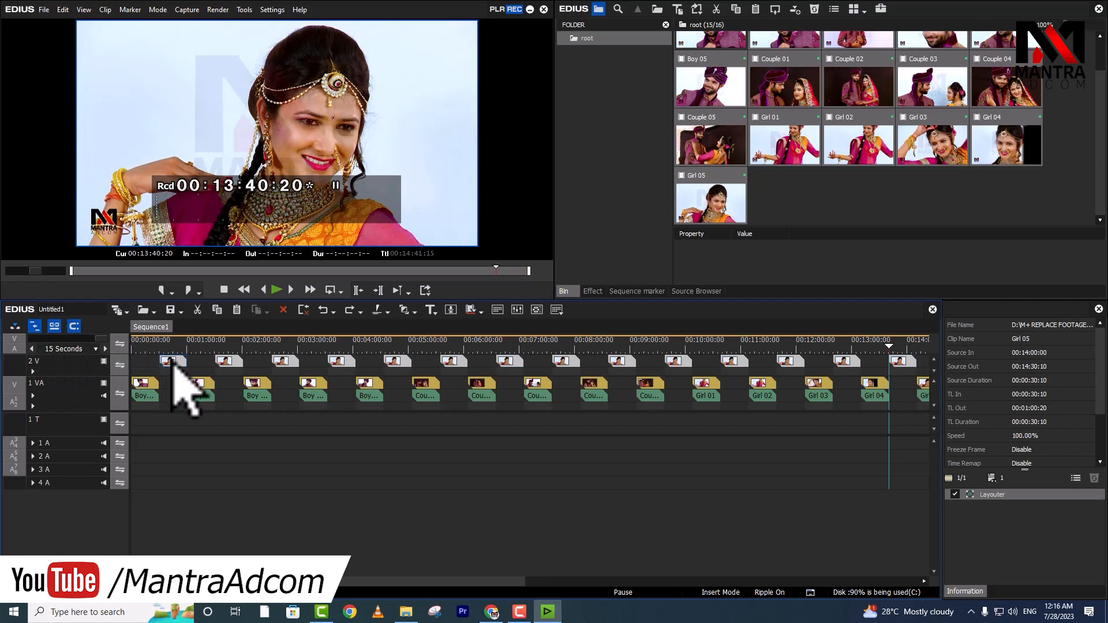
{"action": "right_click", "coordinate": [173, 370]}
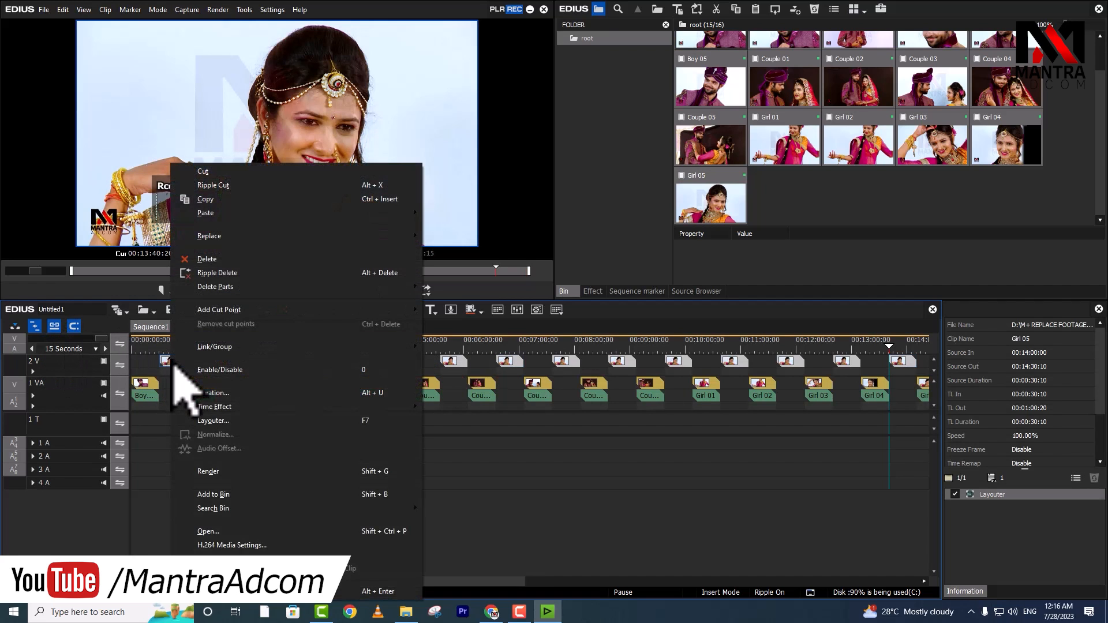
{"action": "left_click", "coordinate": [248, 172]}
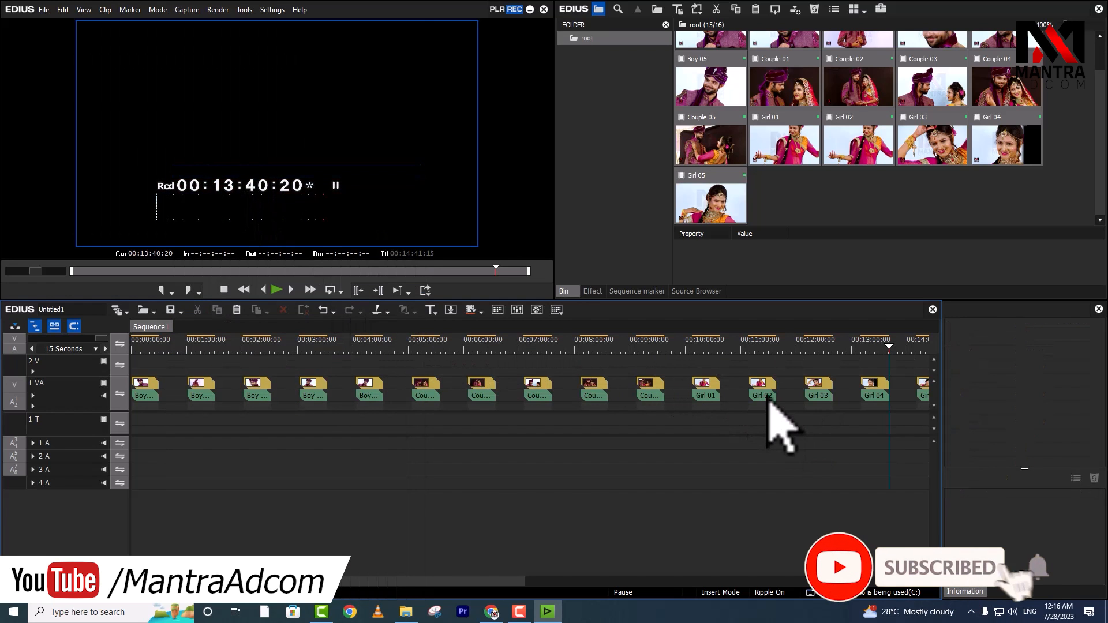
{"action": "key", "text": "ctrl+z"}
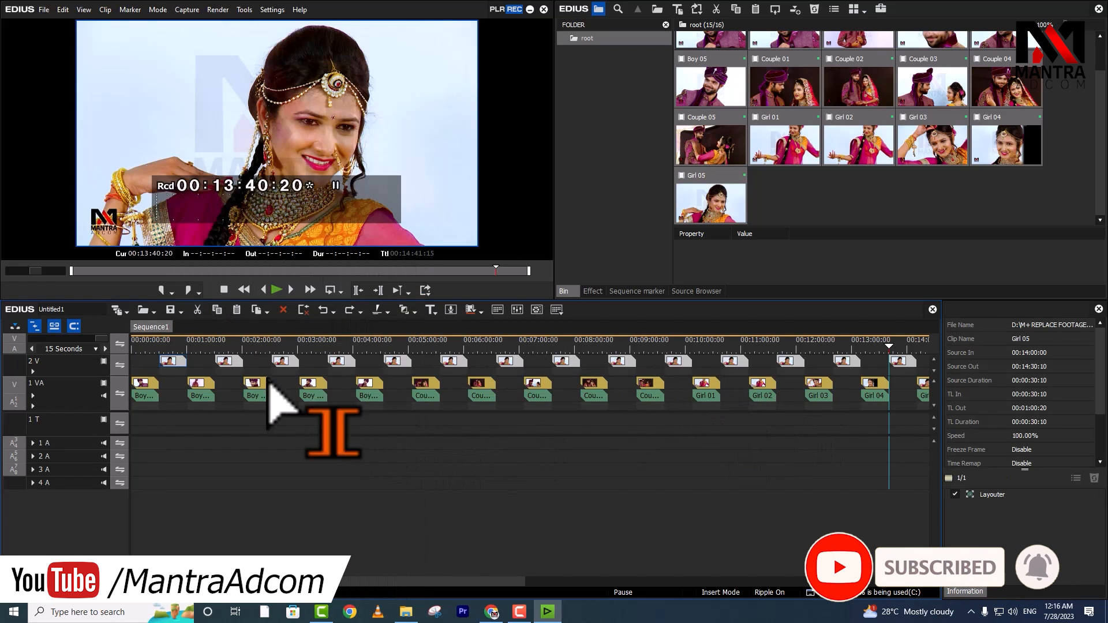
{"action": "key", "text": "BackSpace"}
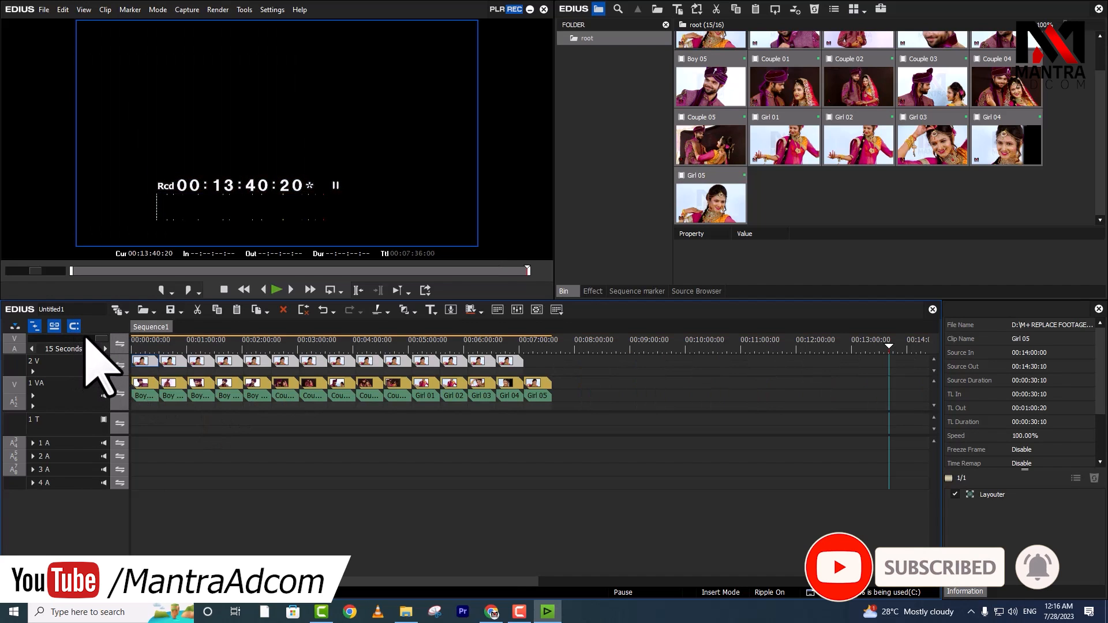
{"action": "key", "text": "ctrl+z"}
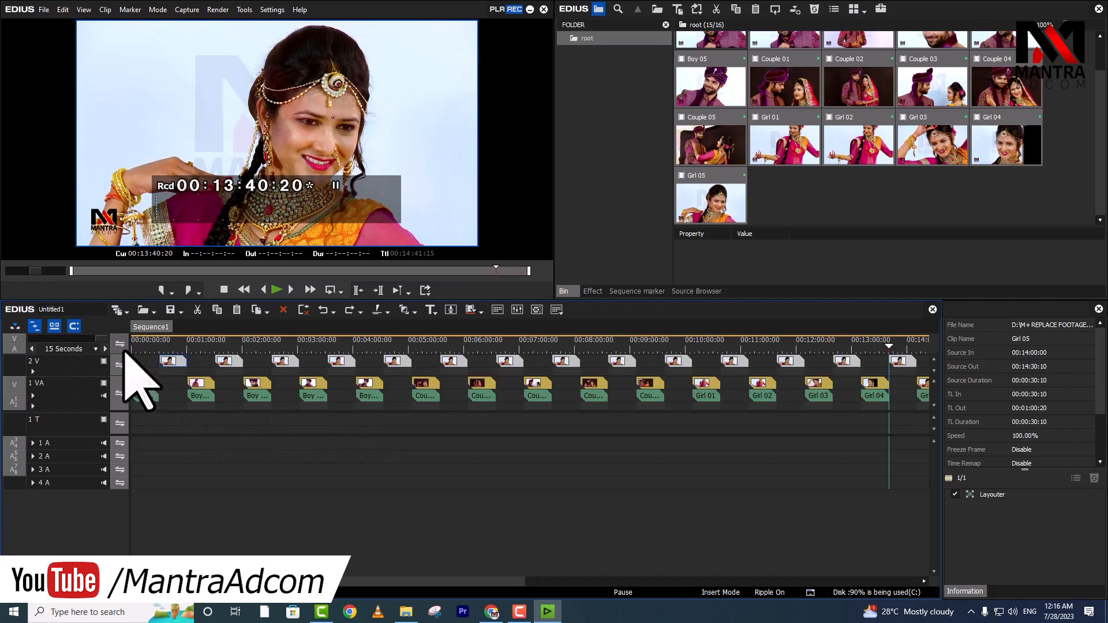
- Turn off ripple mode and delete all Girl 05 clips from track 2 V, leaving the gaps between the track 1 VA clips
{"action": "left_click", "coordinate": [34, 326]}
{"action": "key", "text": "Delete"}
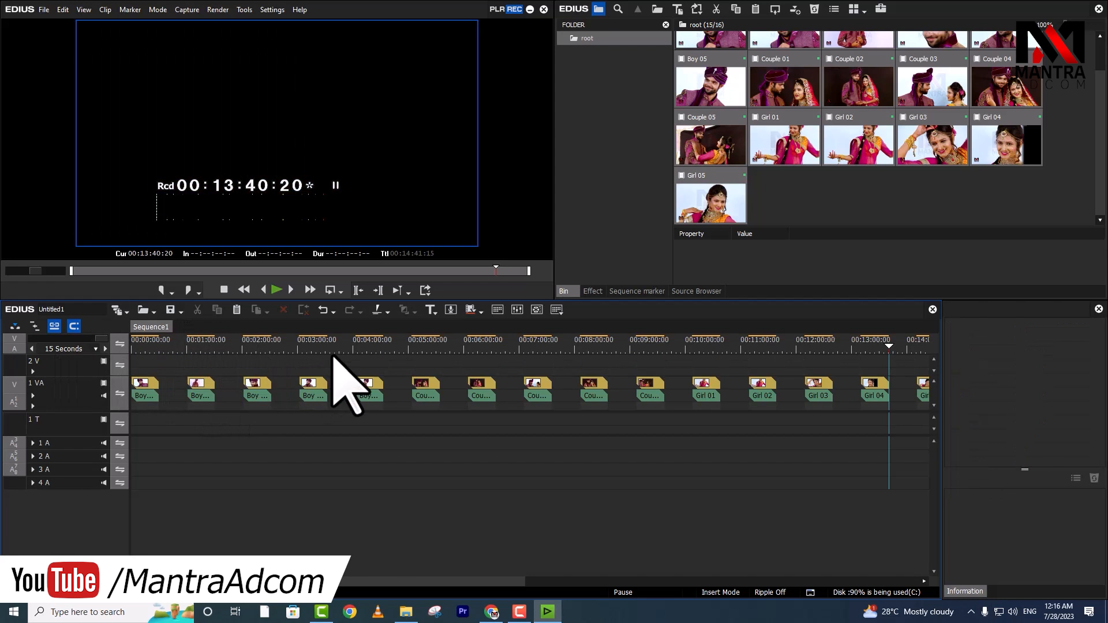
{"action": "left_click", "coordinate": [425, 352]}
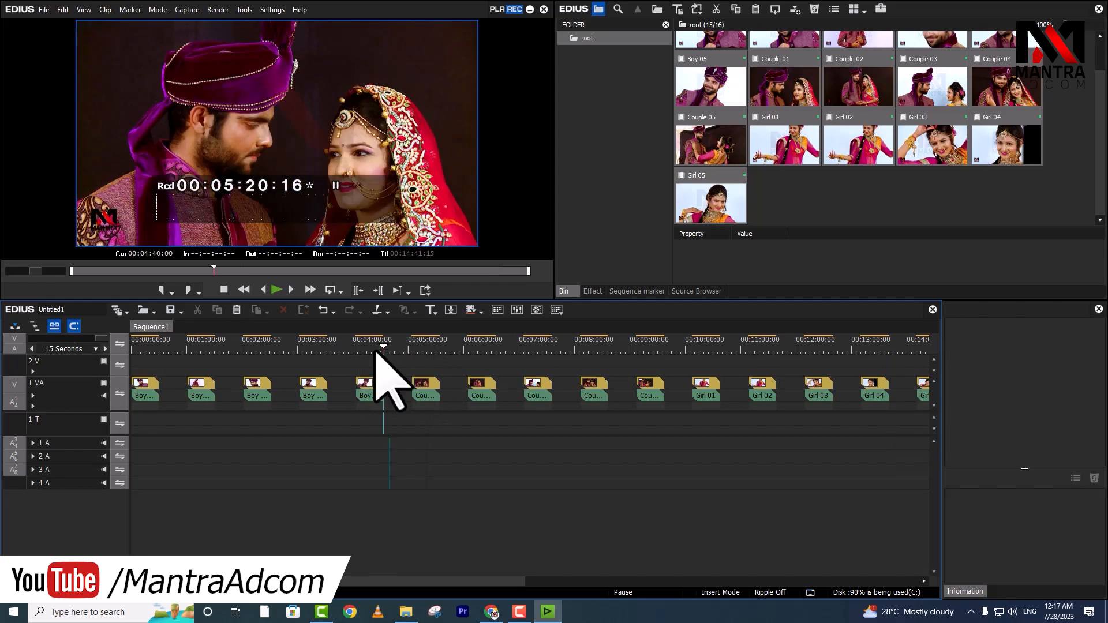
- Place the Girl 01 clip on track 2 V above Boy 01, and the Couple 01 clip above Boy 02 and above Couple 01
{"action": "key", "text": "Home"}
{"action": "left_click_drag", "start_coordinate": [60, 381], "coordinate": [132, 392]}
{"action": "left_click", "coordinate": [817, 209]}
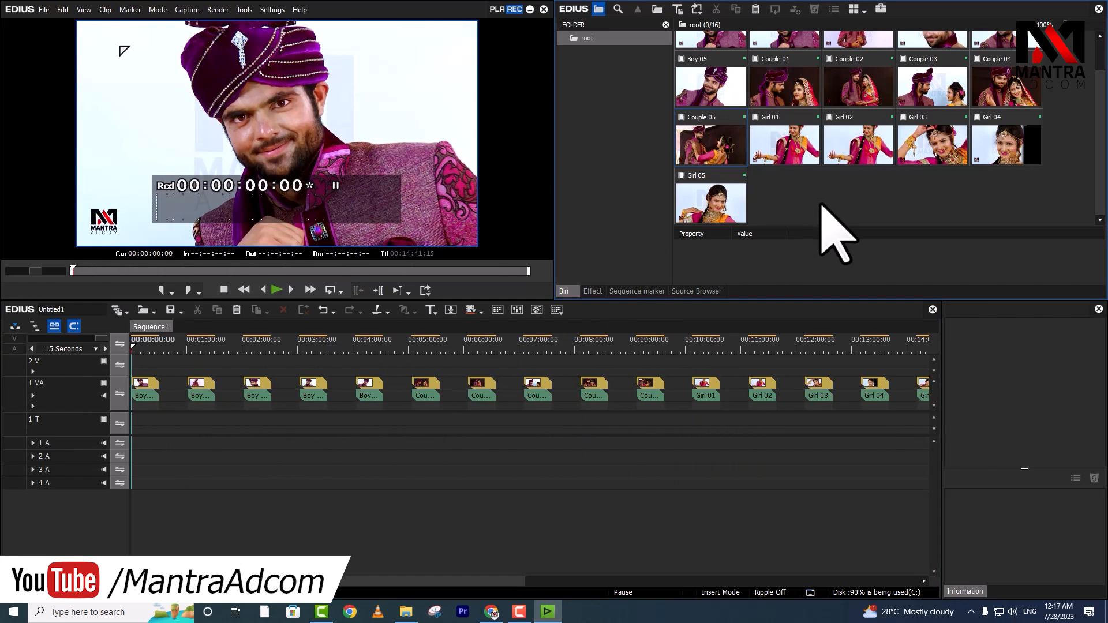
{"action": "left_click_drag", "start_coordinate": [805, 153], "coordinate": [133, 369]}
{"action": "left_click_drag", "start_coordinate": [783, 87], "coordinate": [198, 376]}
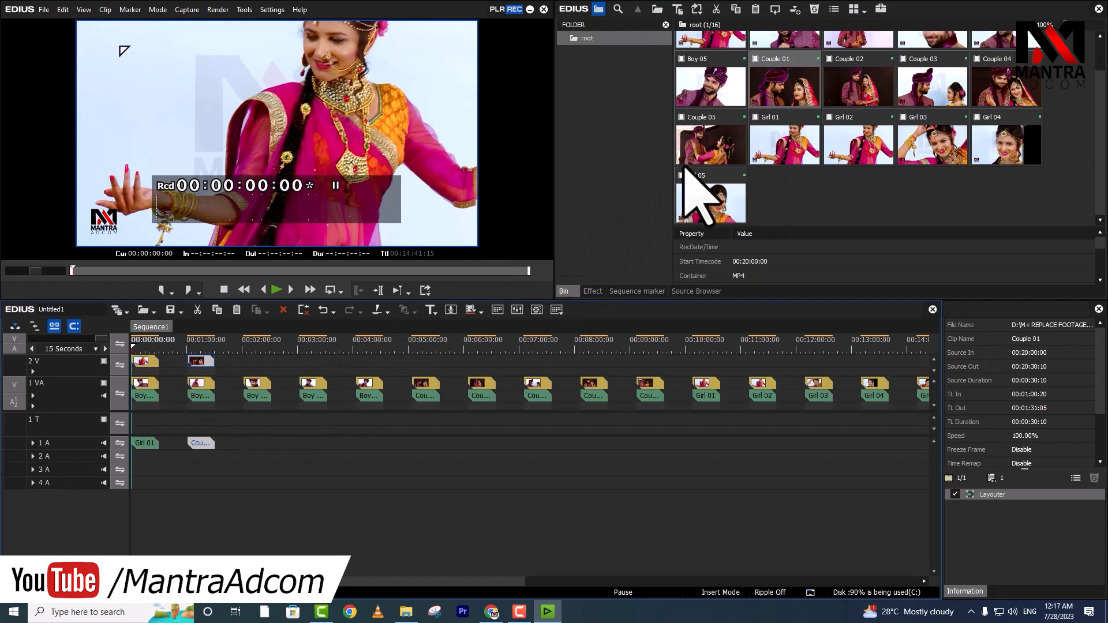
{"action": "left_click_drag", "start_coordinate": [796, 111], "coordinate": [115, 388]}
- Preview the stacked clips at a 2-second timeline scale, and look through the 02 Songs Footage folder in File Explorer
{"action": "mouse_move", "coordinate": [146, 344]}
{"action": "left_mouse_down"}
{"action": "mouse_move", "coordinate": [130, 339]}
{"action": "mouse_move", "coordinate": [144, 348]}
{"action": "left_mouse_up"}
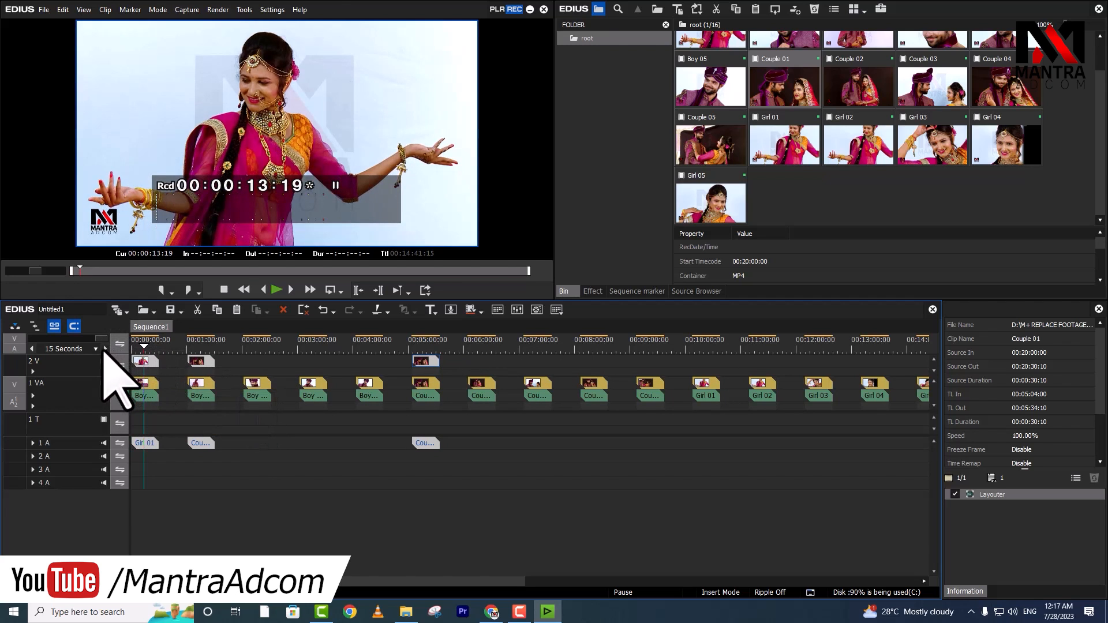
{"action": "left_click", "coordinate": [76, 348]}
{"action": "left_click_drag", "start_coordinate": [230, 350], "coordinate": [656, 394]}
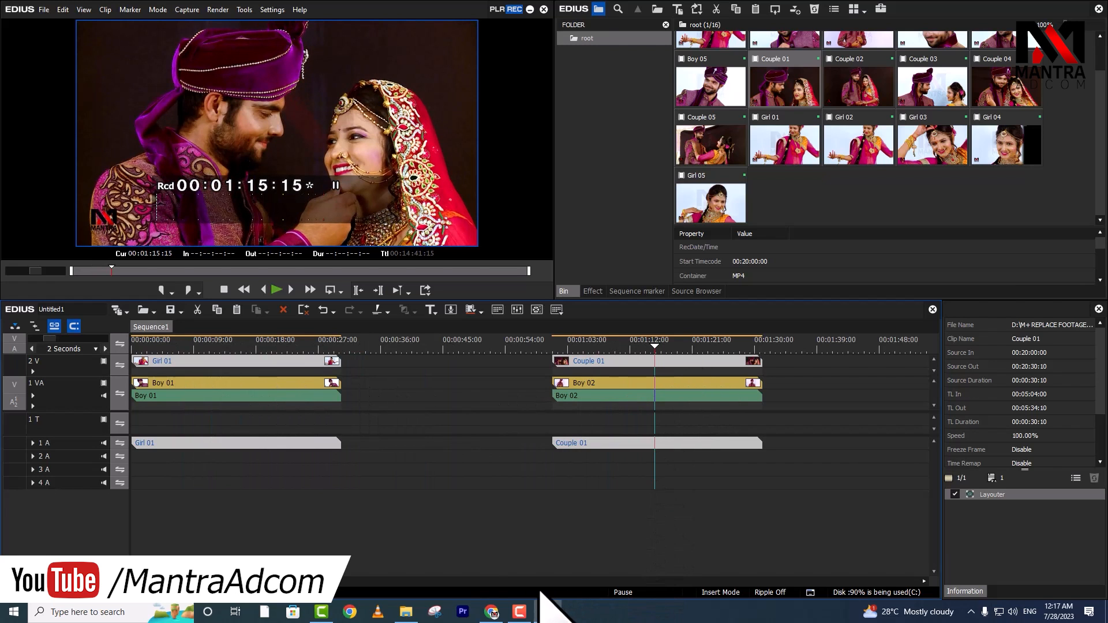
{"action": "left_click", "coordinate": [404, 612]}
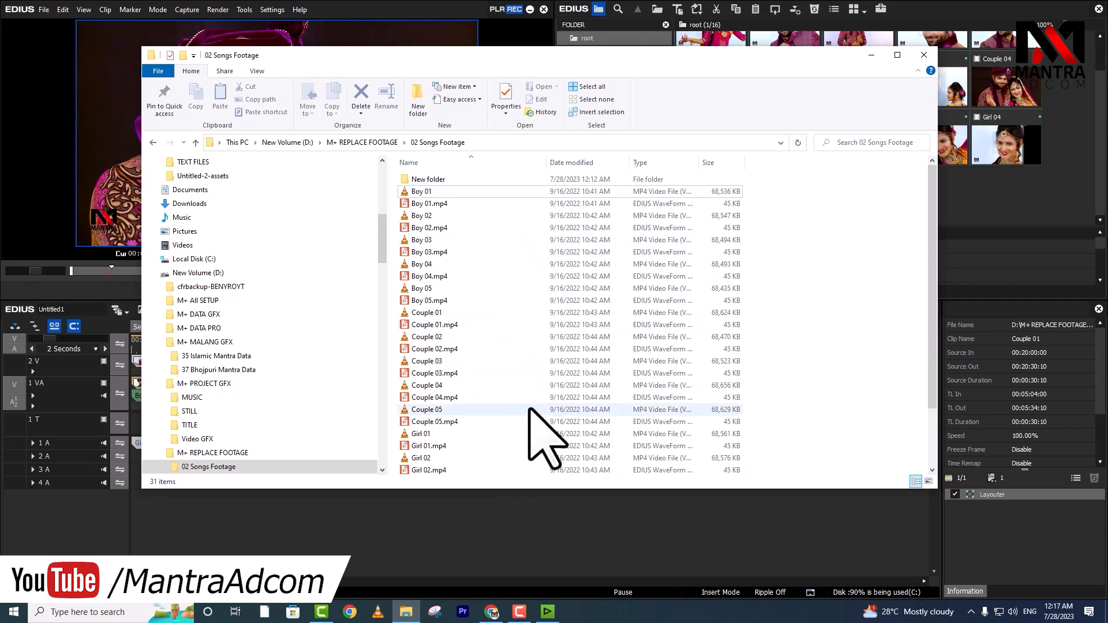
{"action": "left_click", "coordinate": [508, 517]}
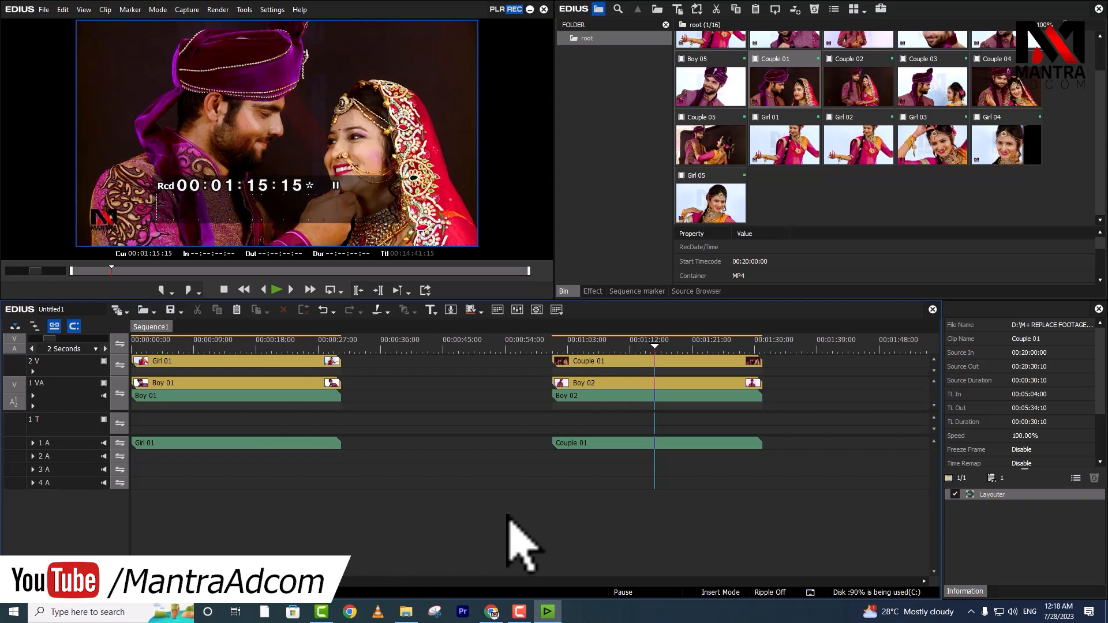
- Trim the end of the Girl 01 clip on track 2 V to 00:00:15:11
{"action": "left_click", "coordinate": [351, 365]}
{"action": "left_click_drag", "start_coordinate": [353, 365], "coordinate": [229, 362]}
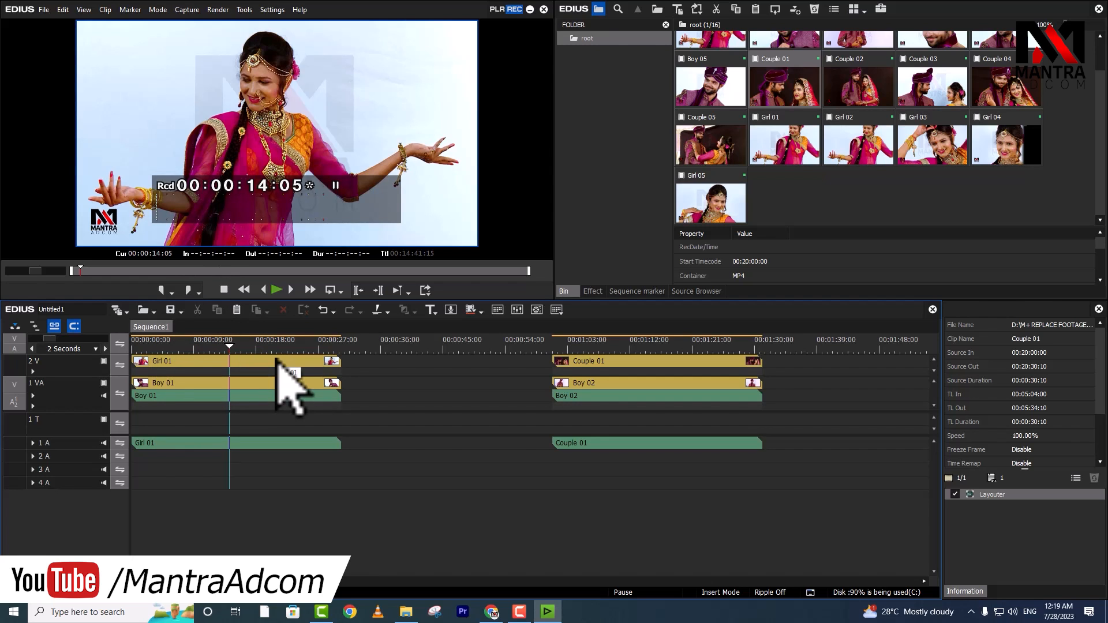
{"action": "left_click_drag", "start_coordinate": [340, 362], "coordinate": [247, 367]}
- Paste a copy of the trimmed Girl 01 clip on track 2 V directly after the first one, at 00:00:15:11
{"action": "left_click", "coordinate": [205, 360]}
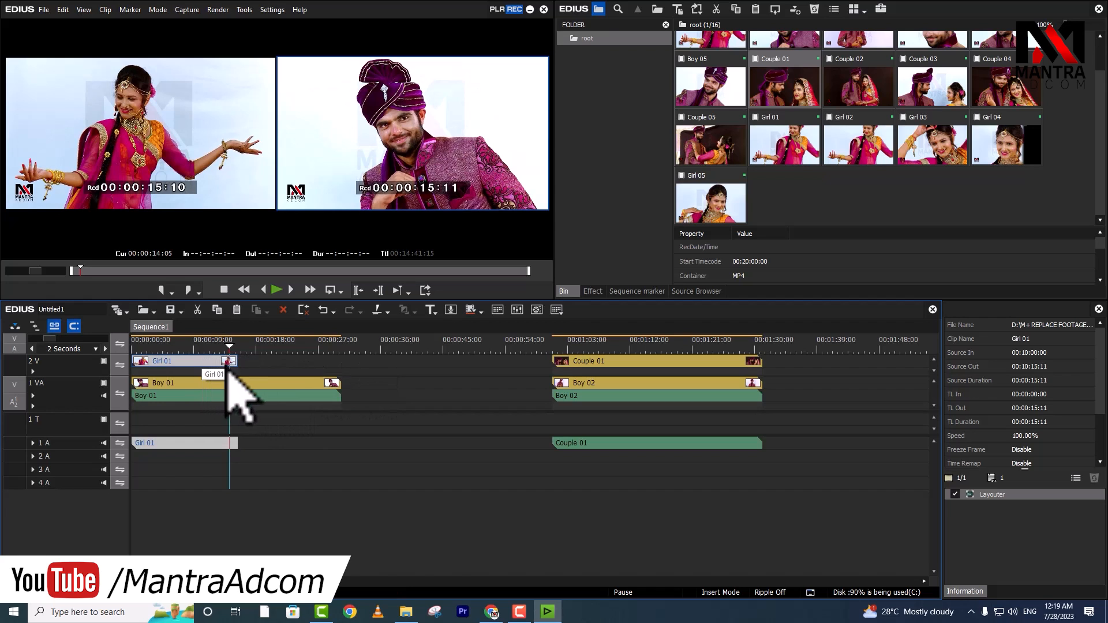
{"action": "left_click", "coordinate": [241, 350]}
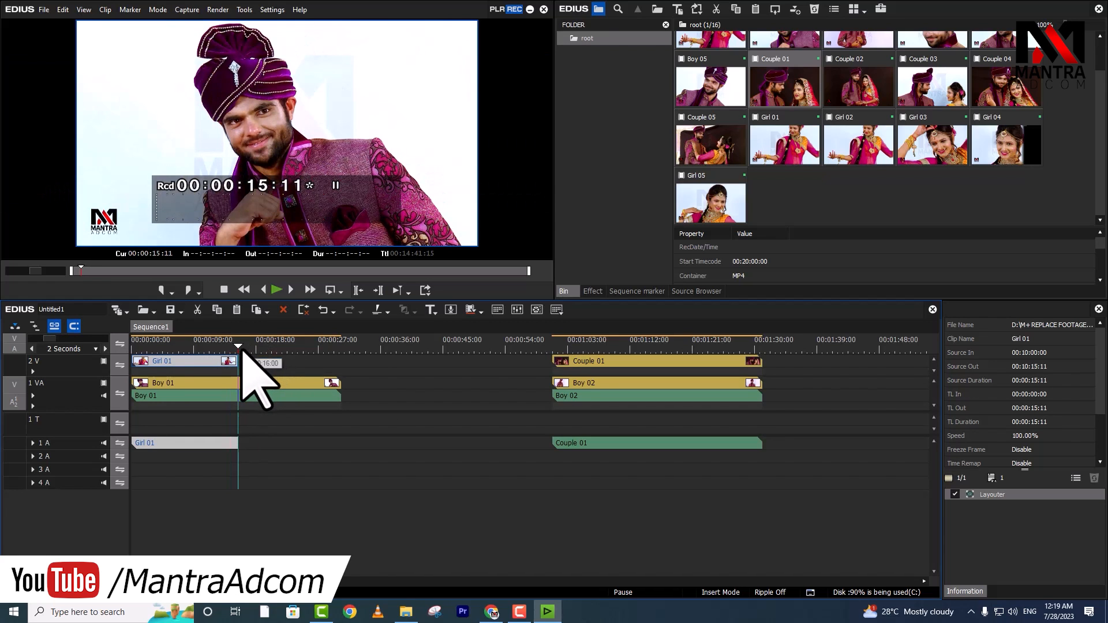
{"action": "key", "text": "ctrl+v"}
- Set the speed direction of the second Girl 01 clip on track 2 V to backward and preview the reversed playback
{"action": "right_click", "coordinate": [281, 366]}
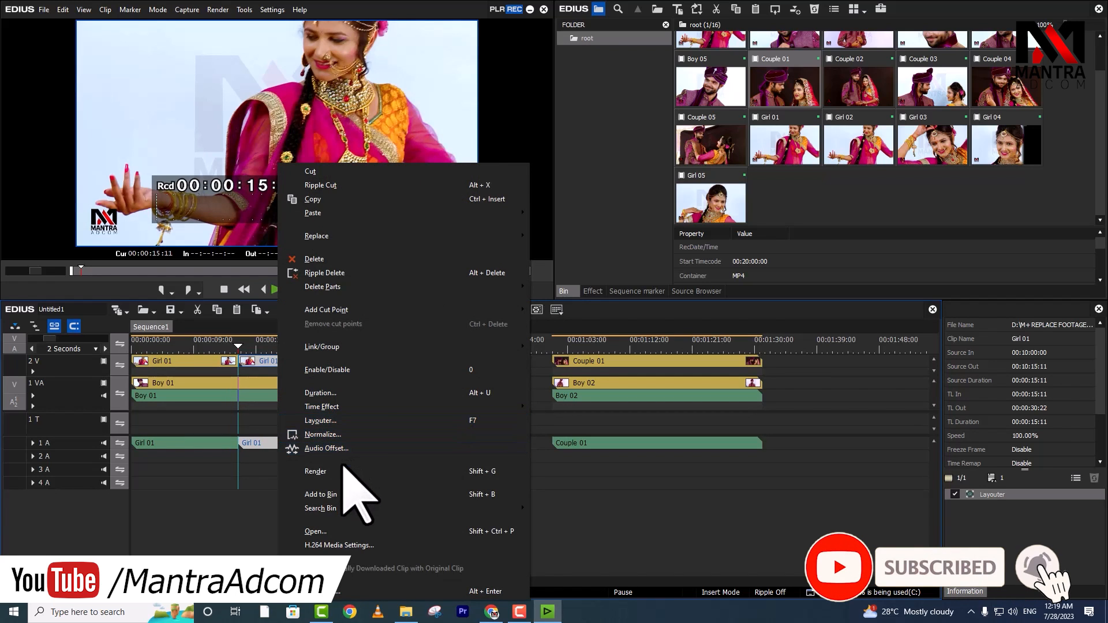
{"action": "mouse_move", "coordinate": [395, 408]}
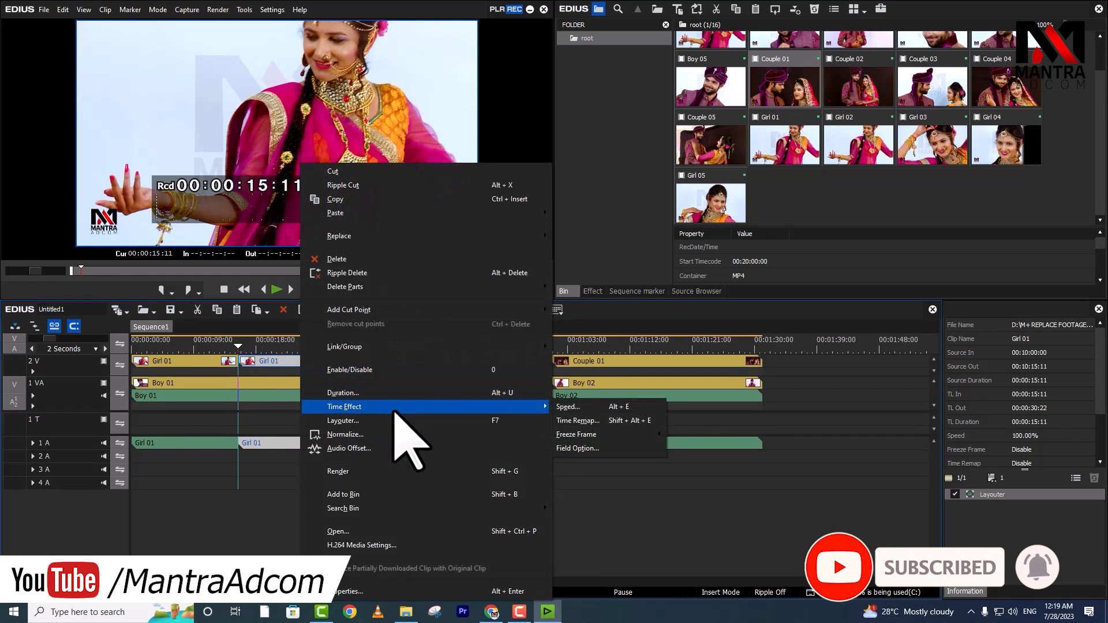
{"action": "left_click", "coordinate": [568, 407]}
{"action": "left_click", "coordinate": [493, 426]}
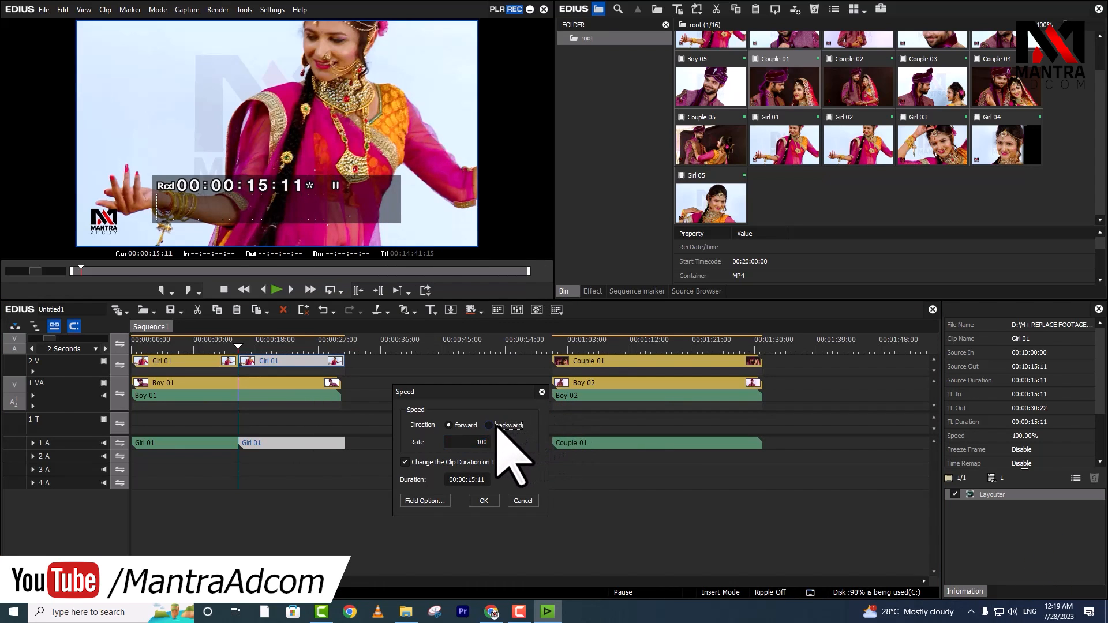
{"action": "left_click", "coordinate": [483, 501]}
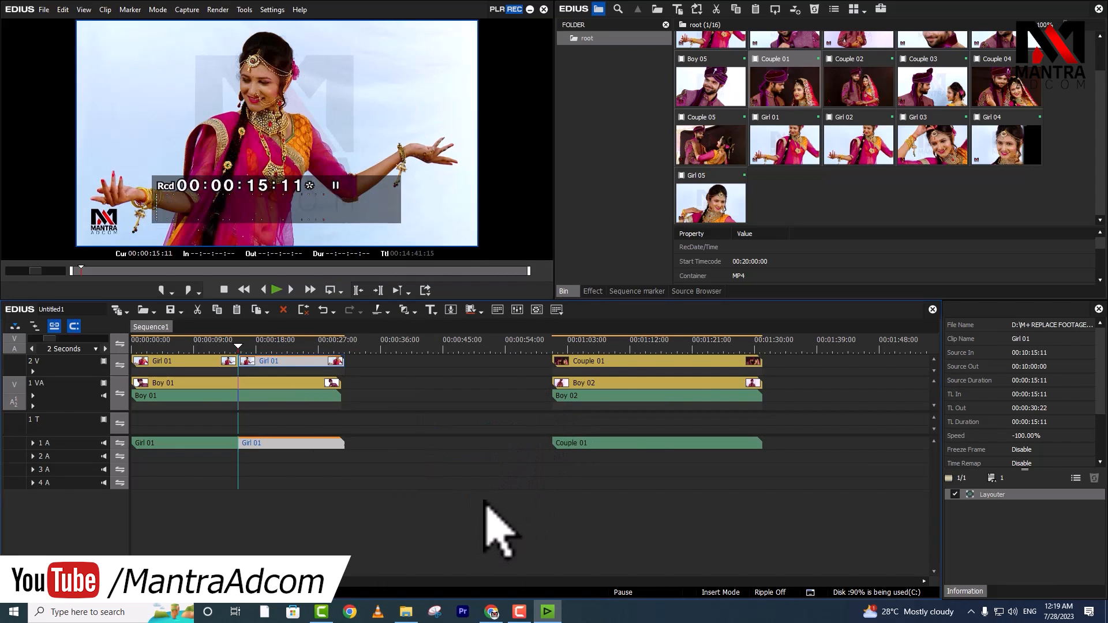
{"action": "key", "text": "space"}
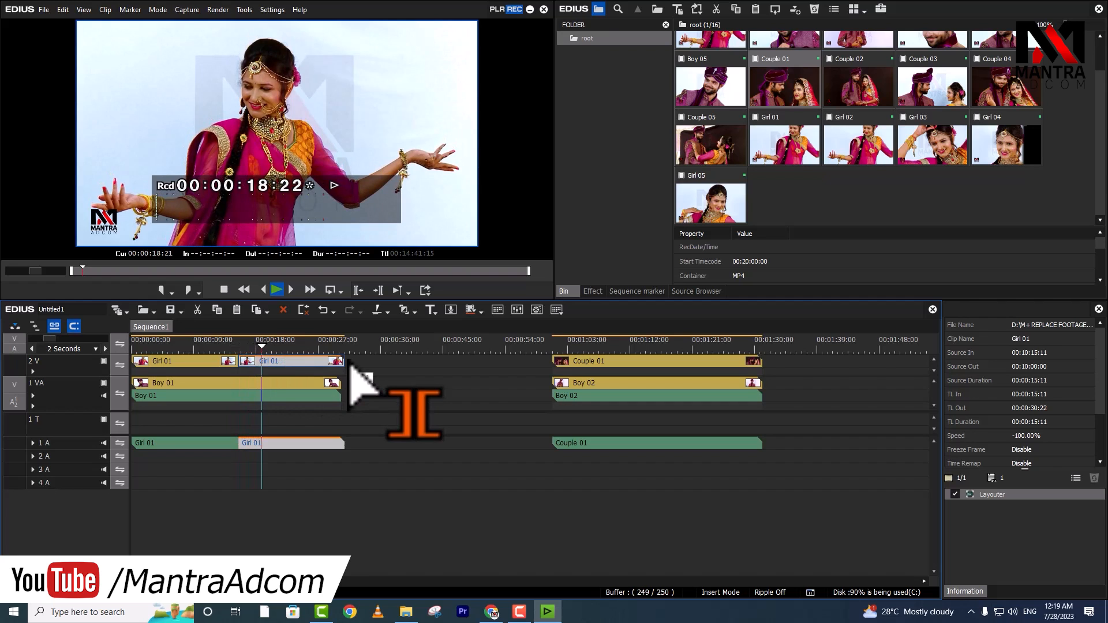
{"action": "key", "text": "space"}
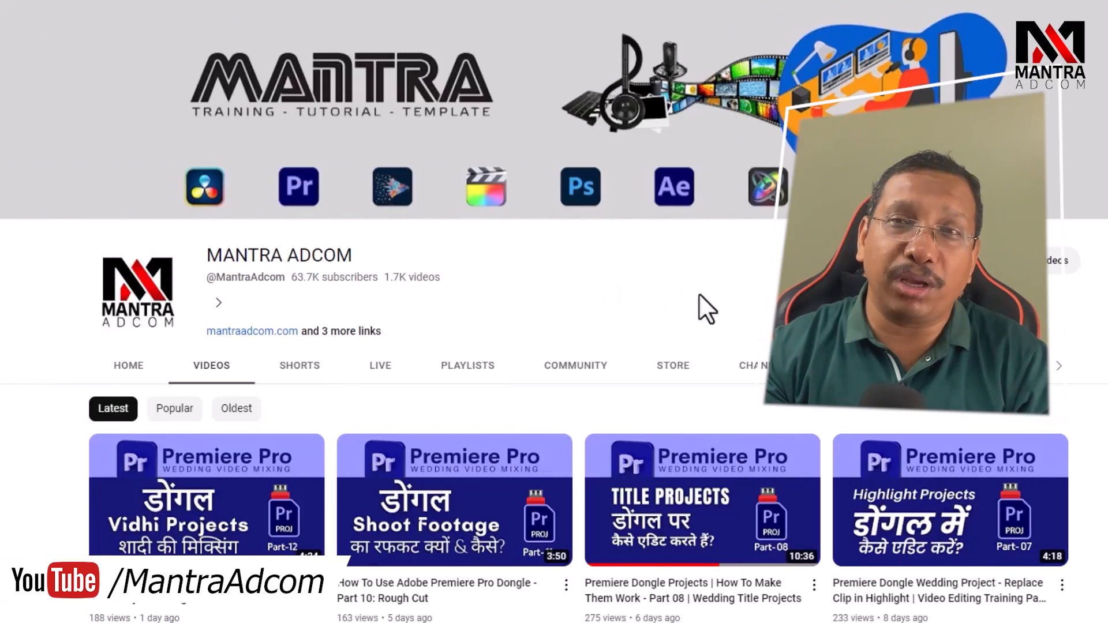
{"action": "scroll", "coordinate": [1100, 371], "scroll_direction": "down", "scroll_amount": 6}
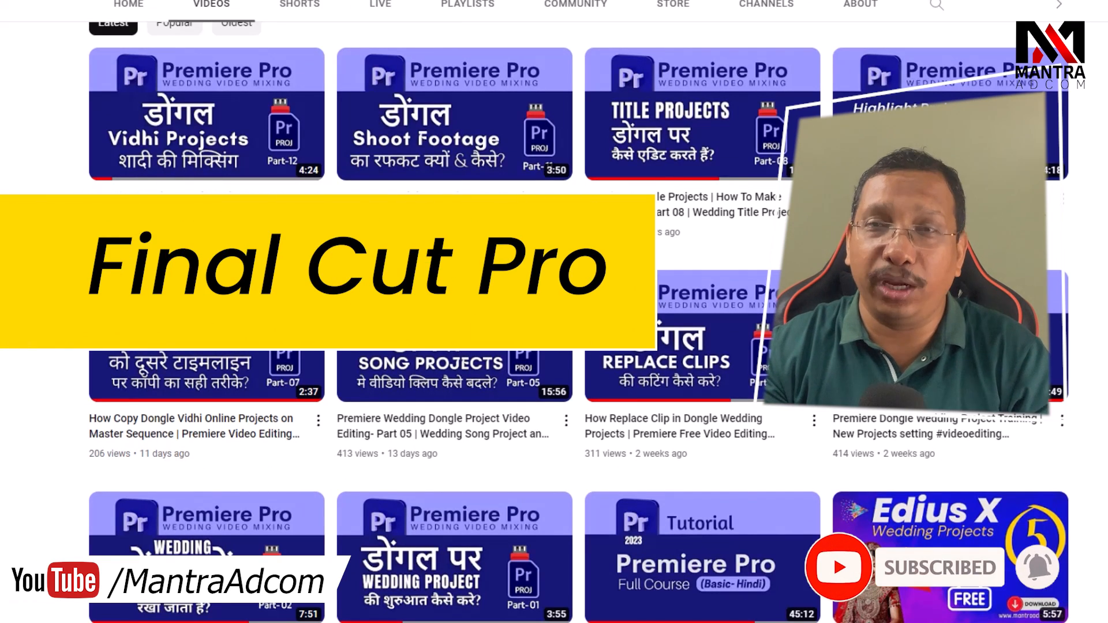
{"action": "scroll", "coordinate": [579, 322], "scroll_direction": "down", "scroll_amount": 4}
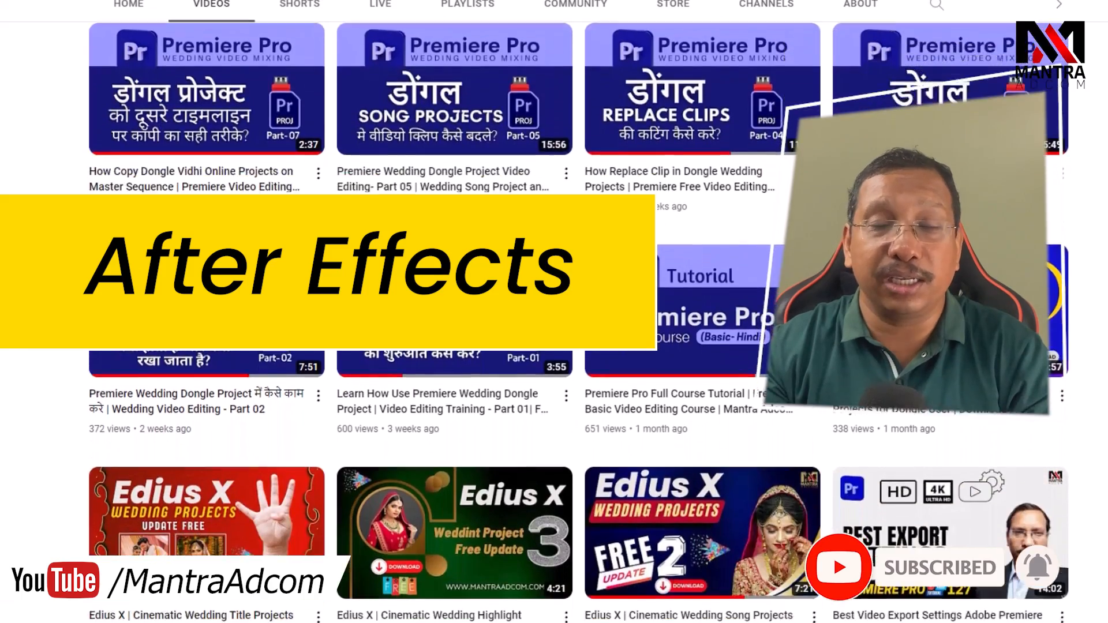
{"action": "scroll", "coordinate": [579, 321], "scroll_direction": "down", "scroll_amount": 5}
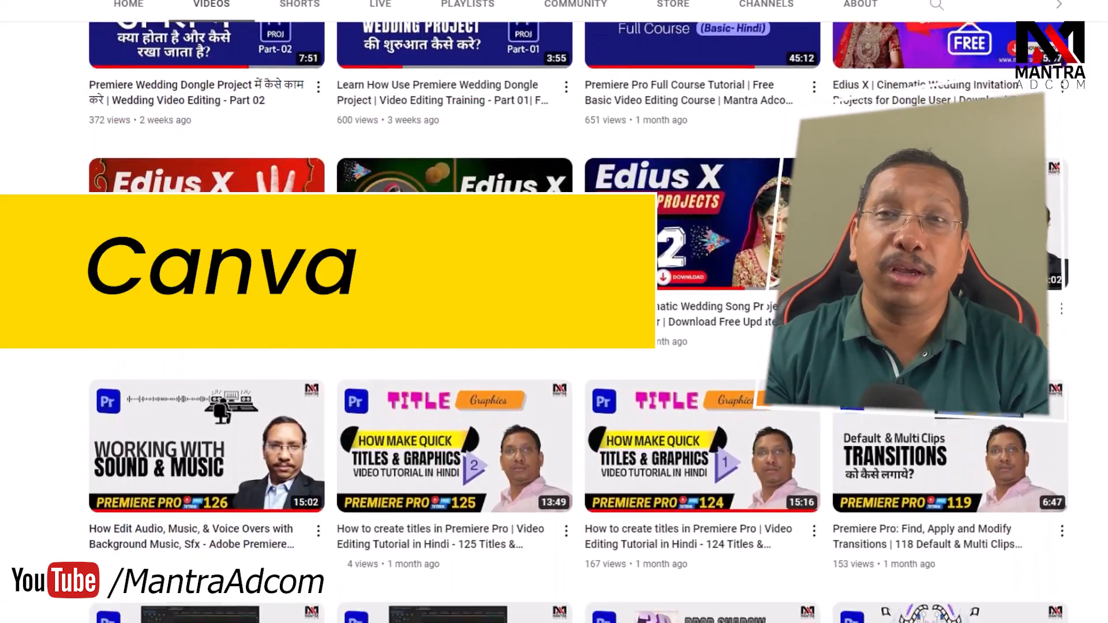